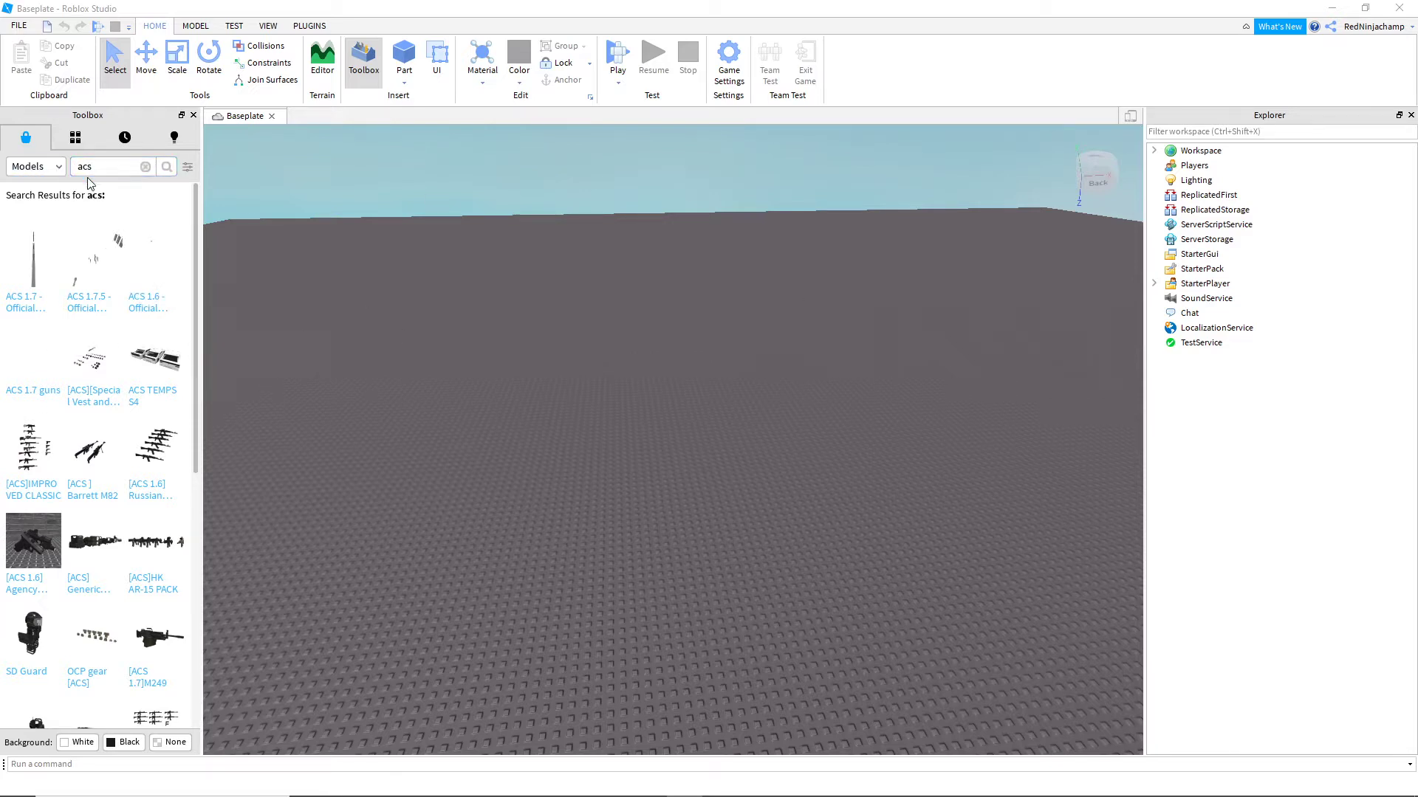
Insert the ACS 1.7.5 - Official Release model into the workspace from the acs search results
click(60, 173)
mouse_move(88, 263)
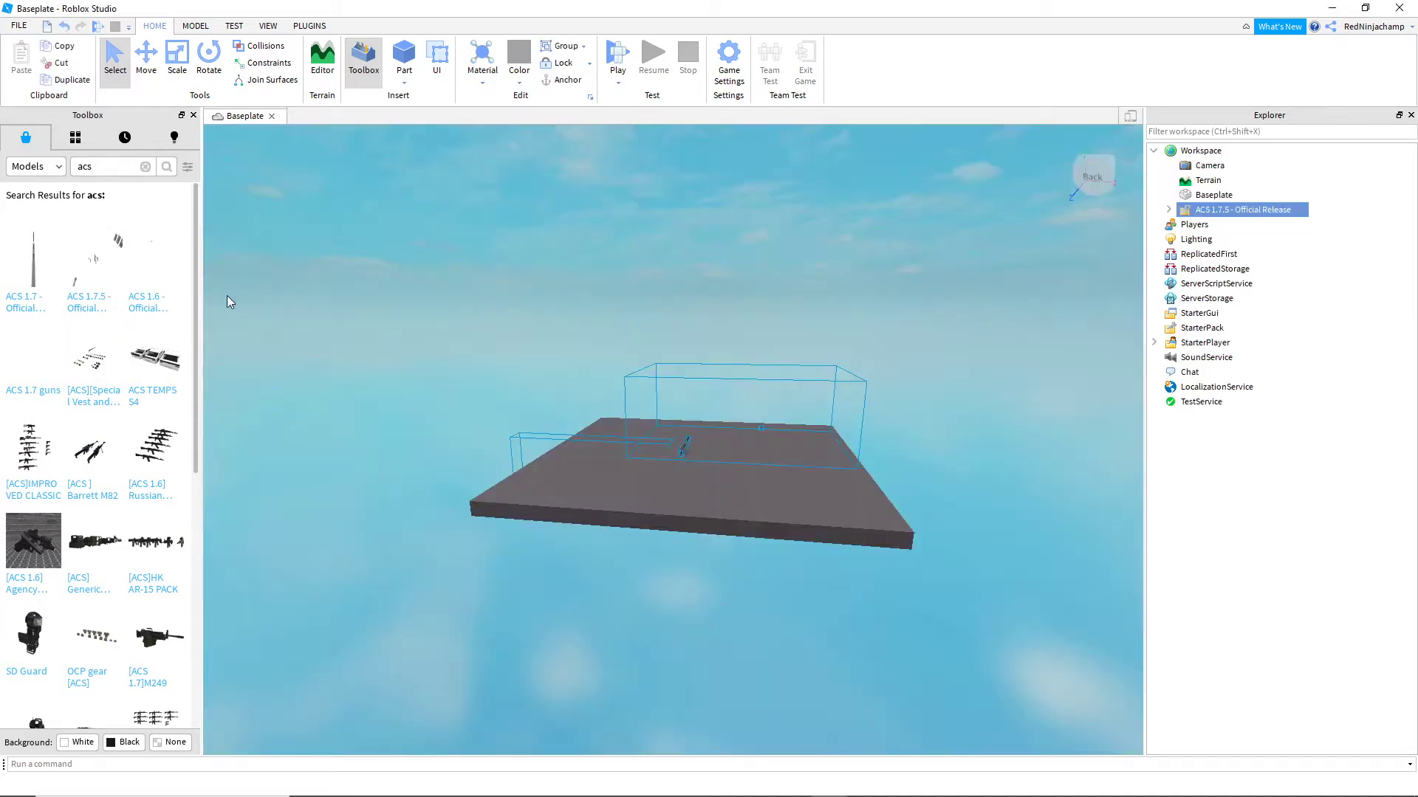
click(725, 308)
right_drag(725, 307, 725, 307)
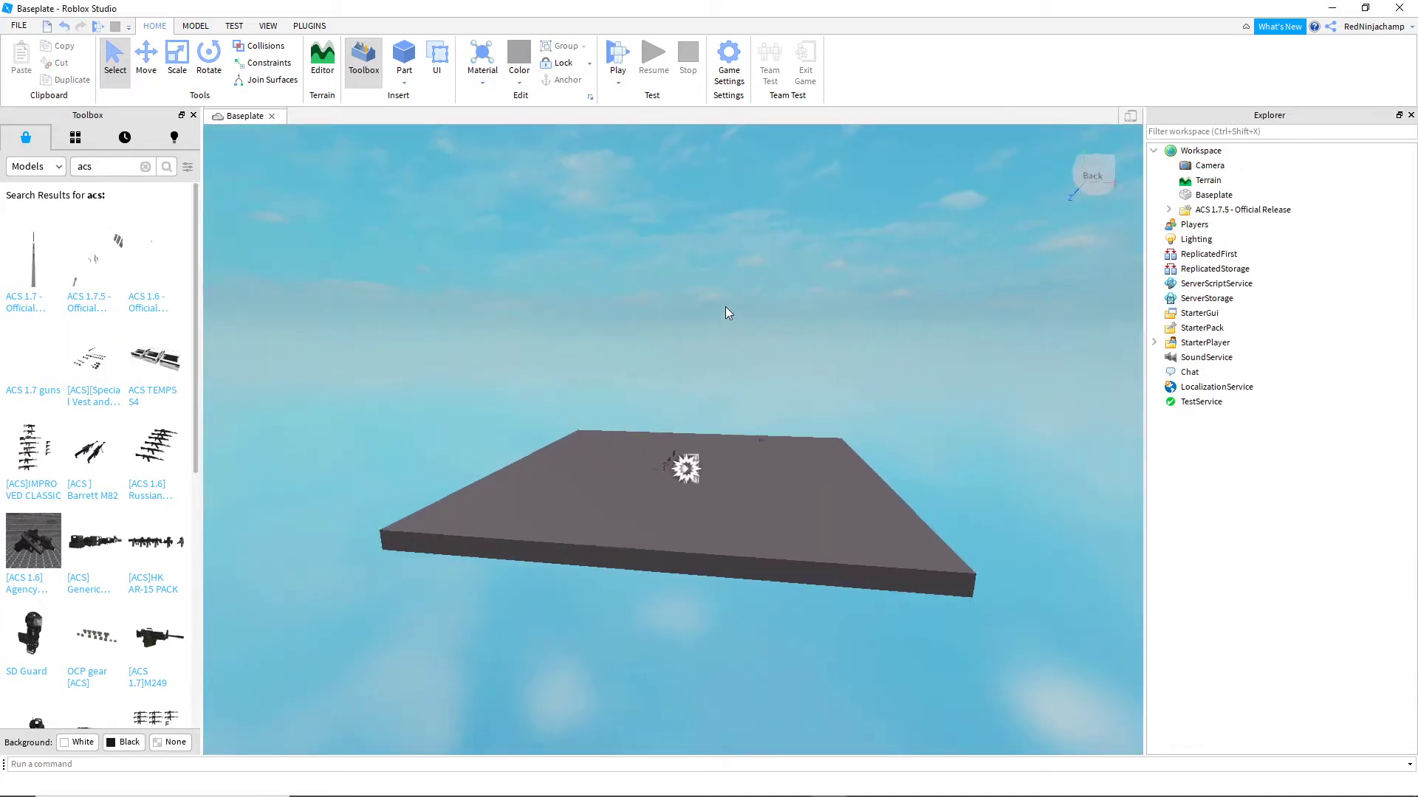
scroll(734, 351, up, 3)
scroll(734, 351, up, 10)
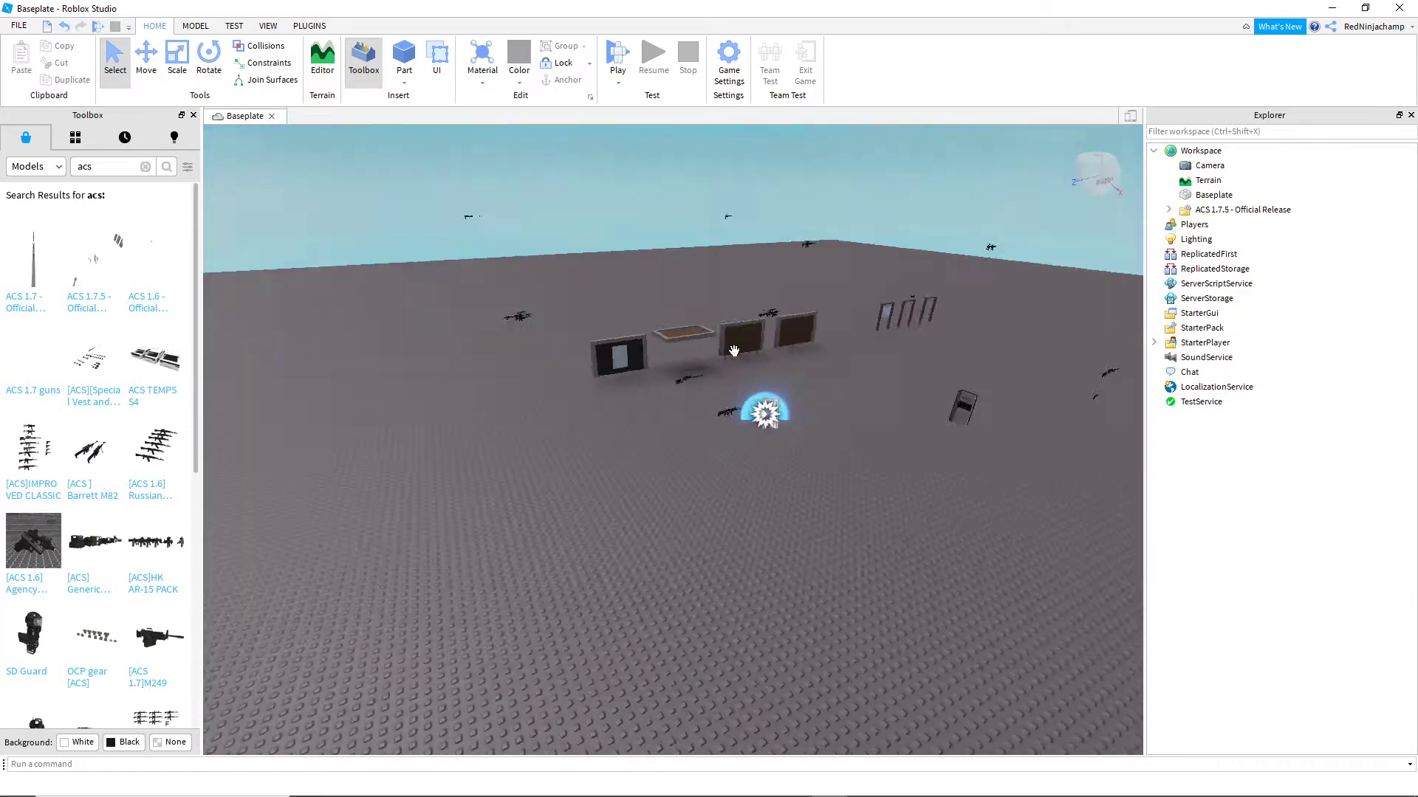
right_drag(734, 352, 1136, 330)
scroll(1136, 330, down, 5)
Expand the ACS 1.7.5 - Official Release model in the Explorer and read the setup instructions in its README script
click(1202, 212)
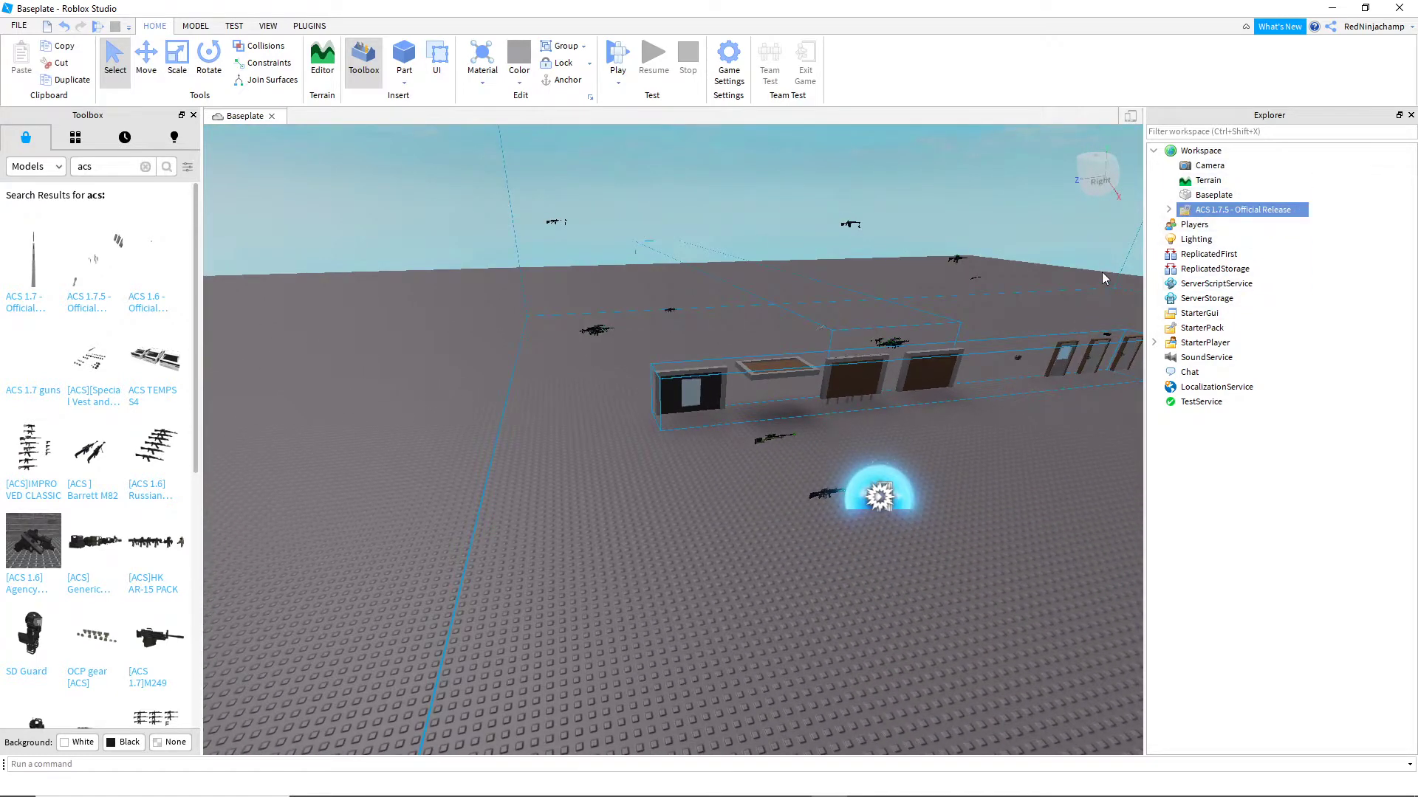
click(1168, 210)
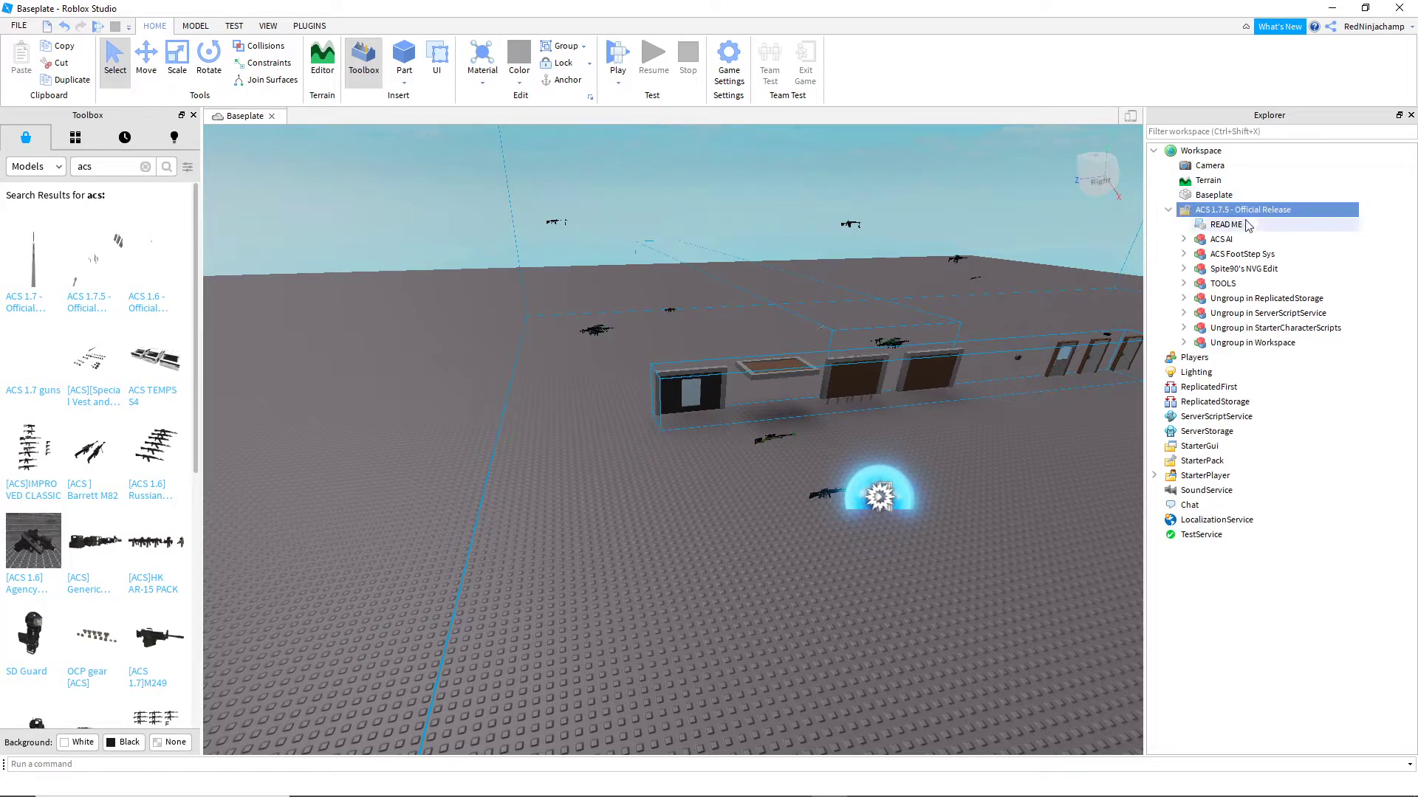
click(1216, 239)
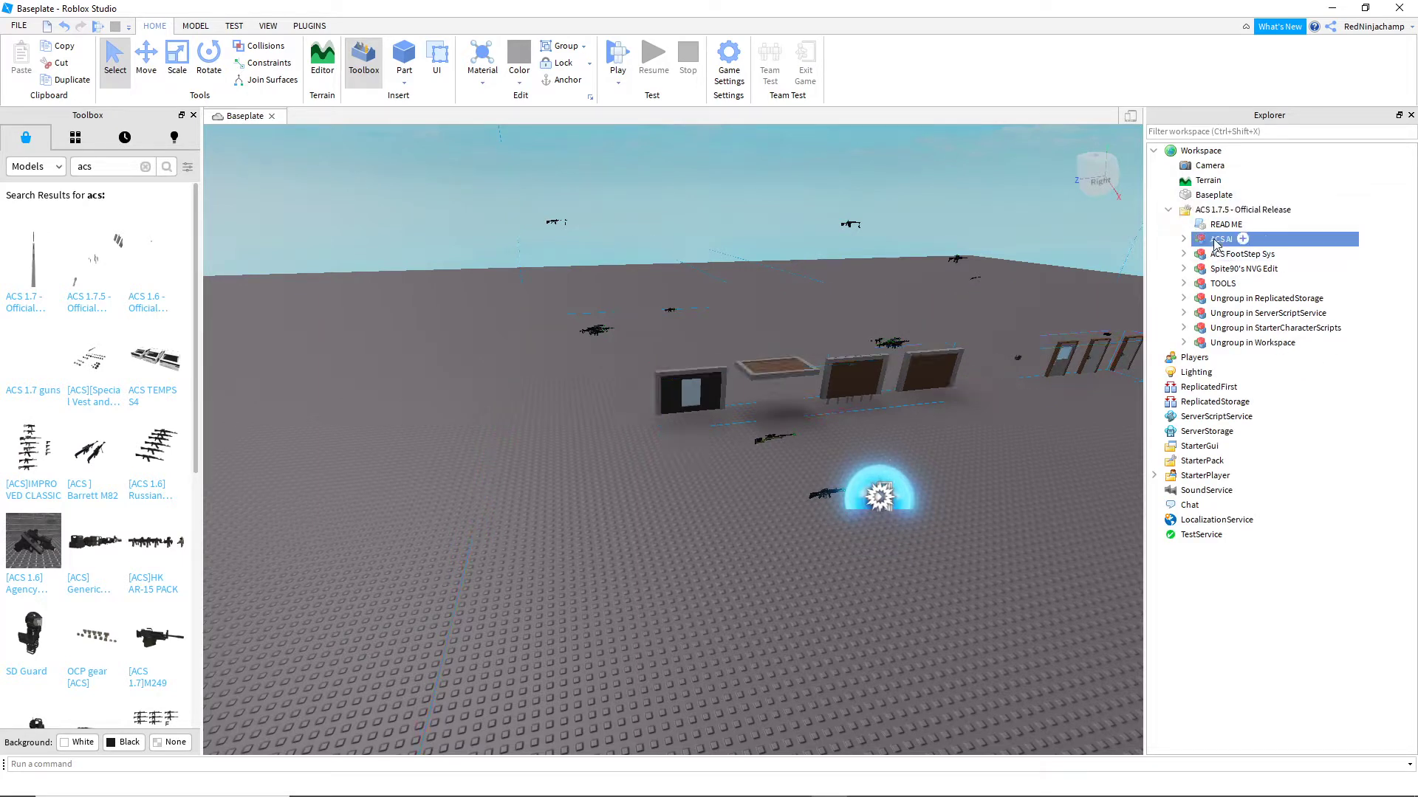
click(1183, 239)
click(1184, 240)
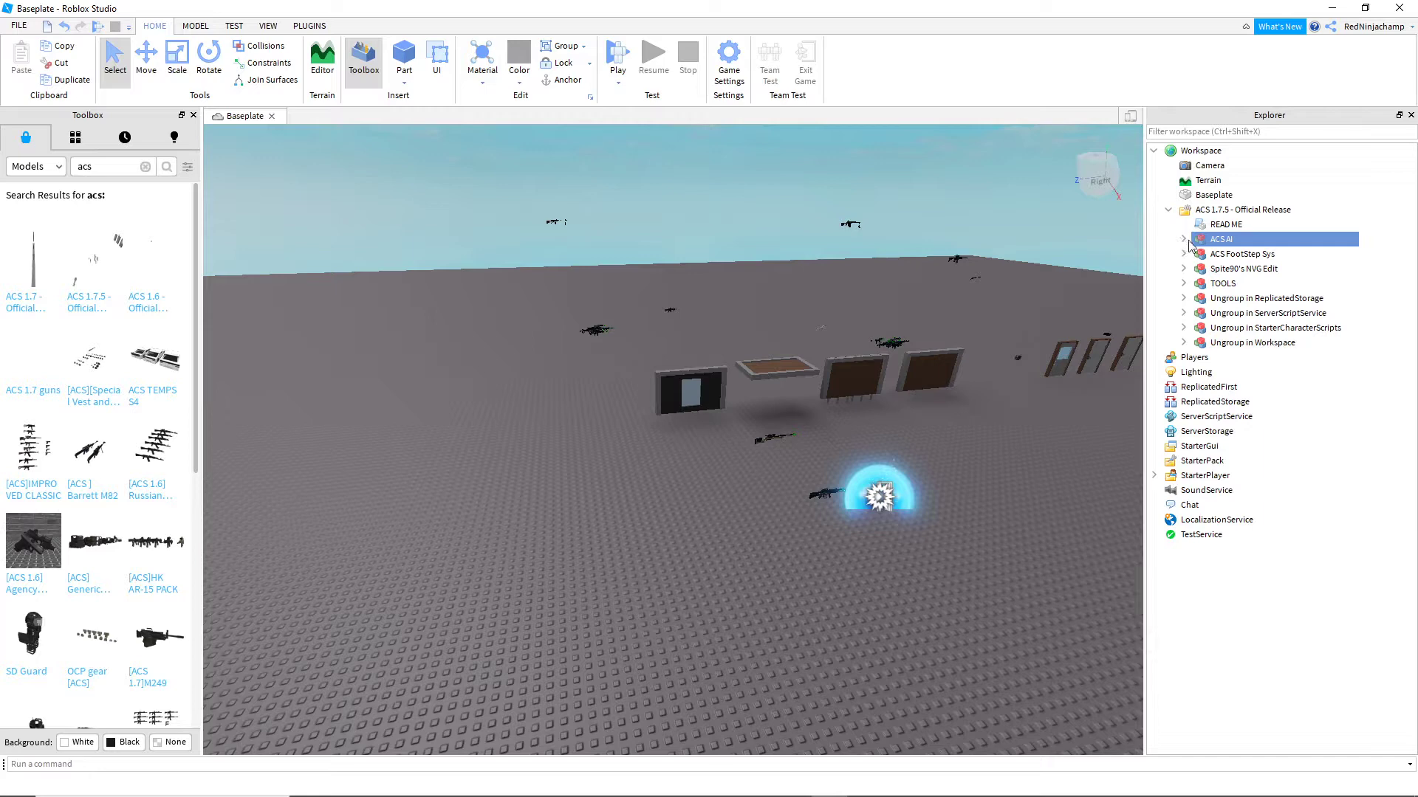
double_click(1224, 224)
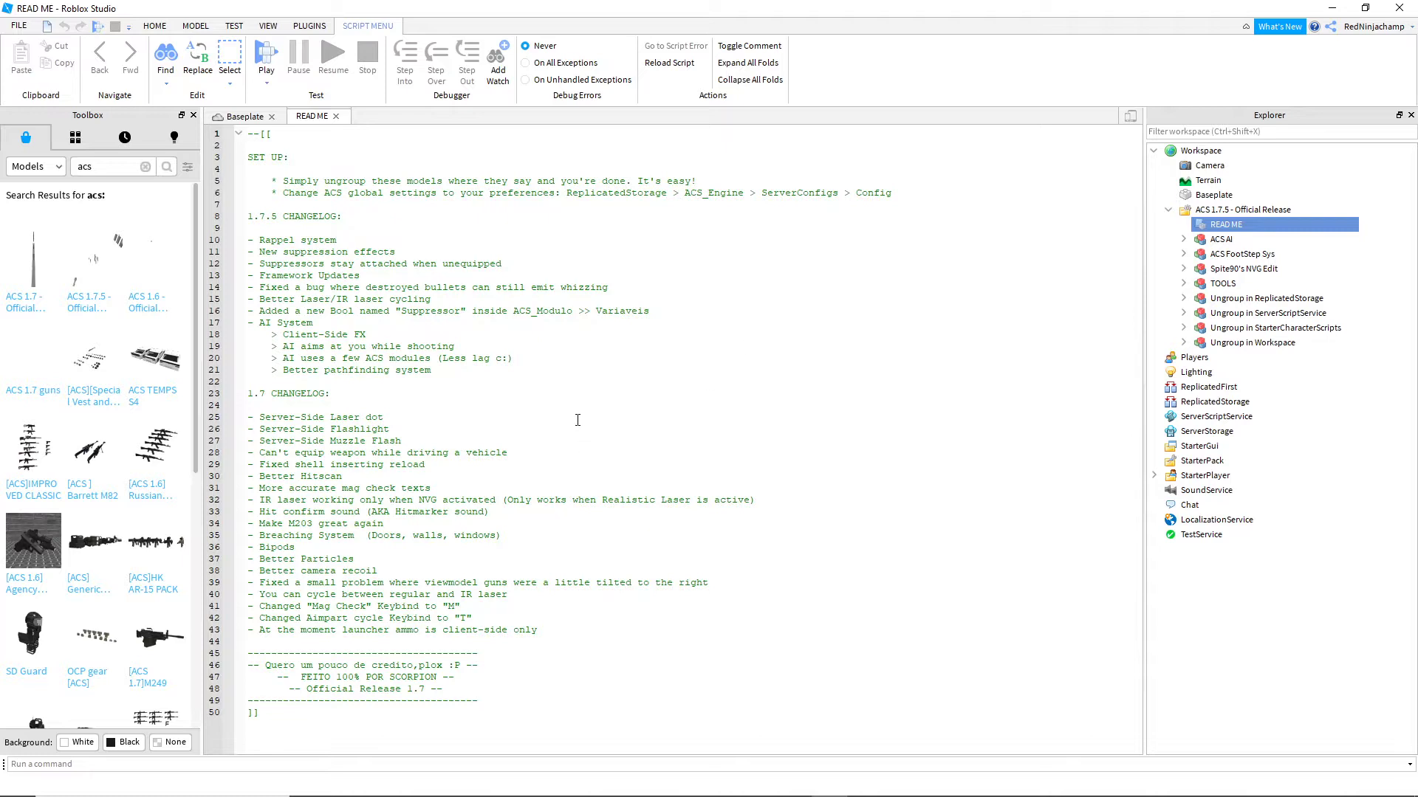
click(337, 117)
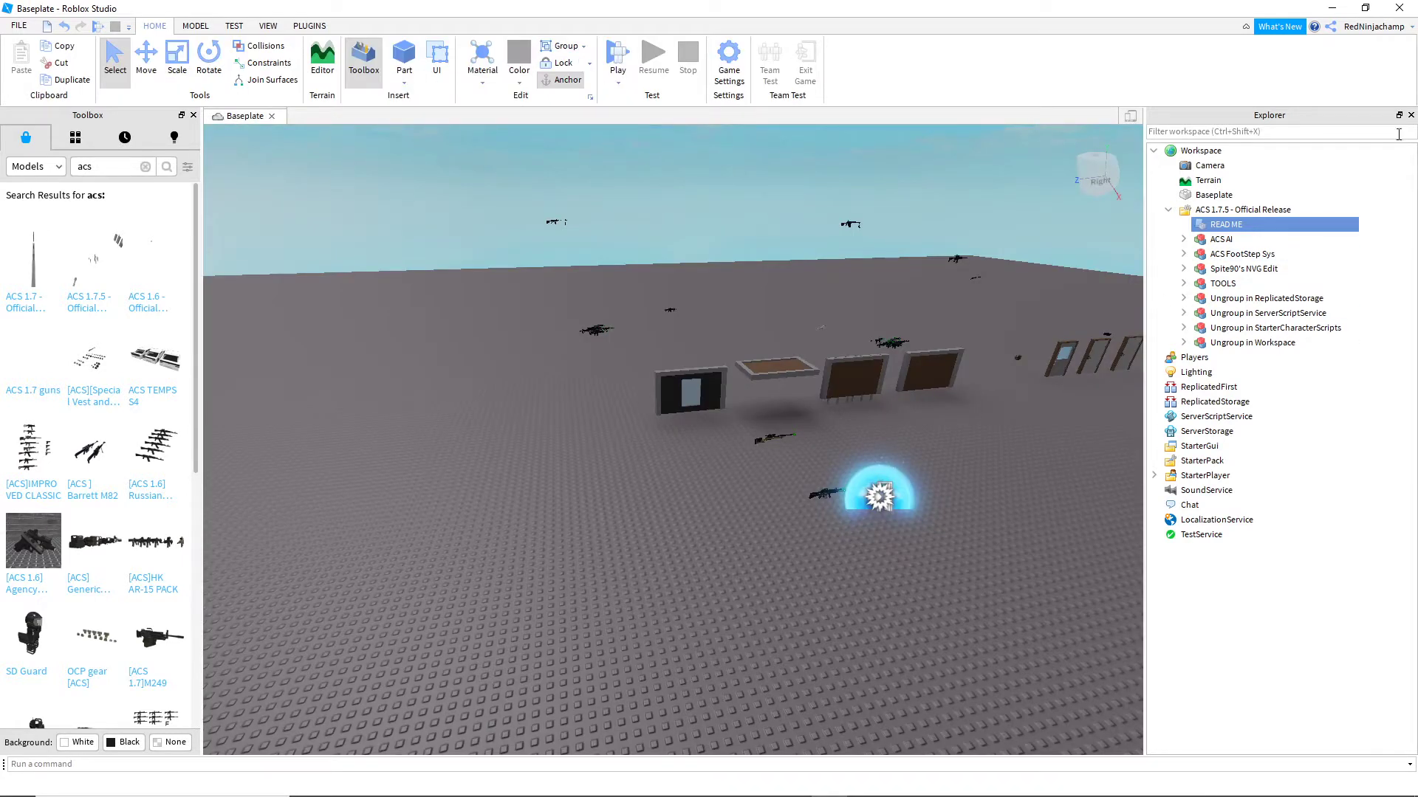
Move the TOOLS group from ACS AI into StarterPack and ungroup it there
click(1183, 239)
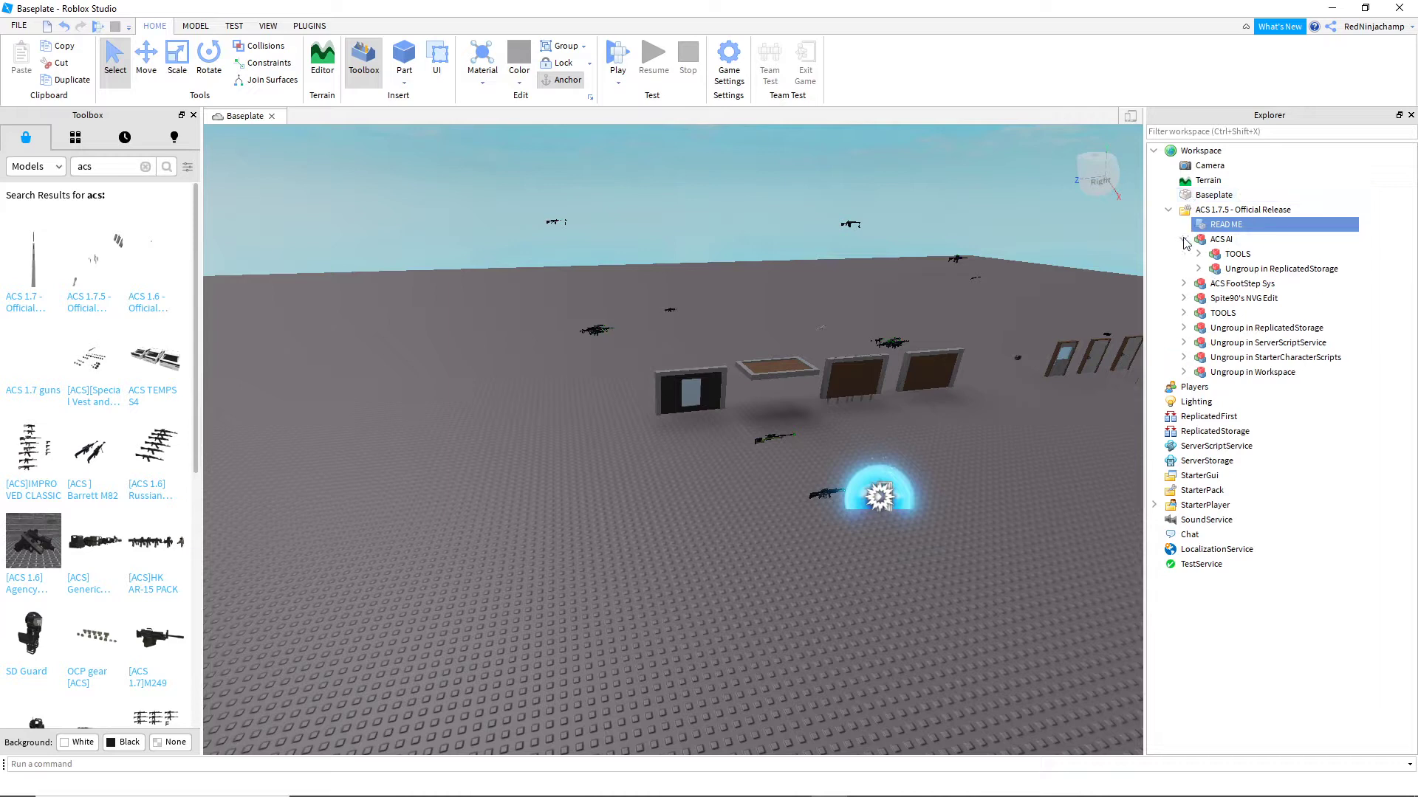
click(1198, 254)
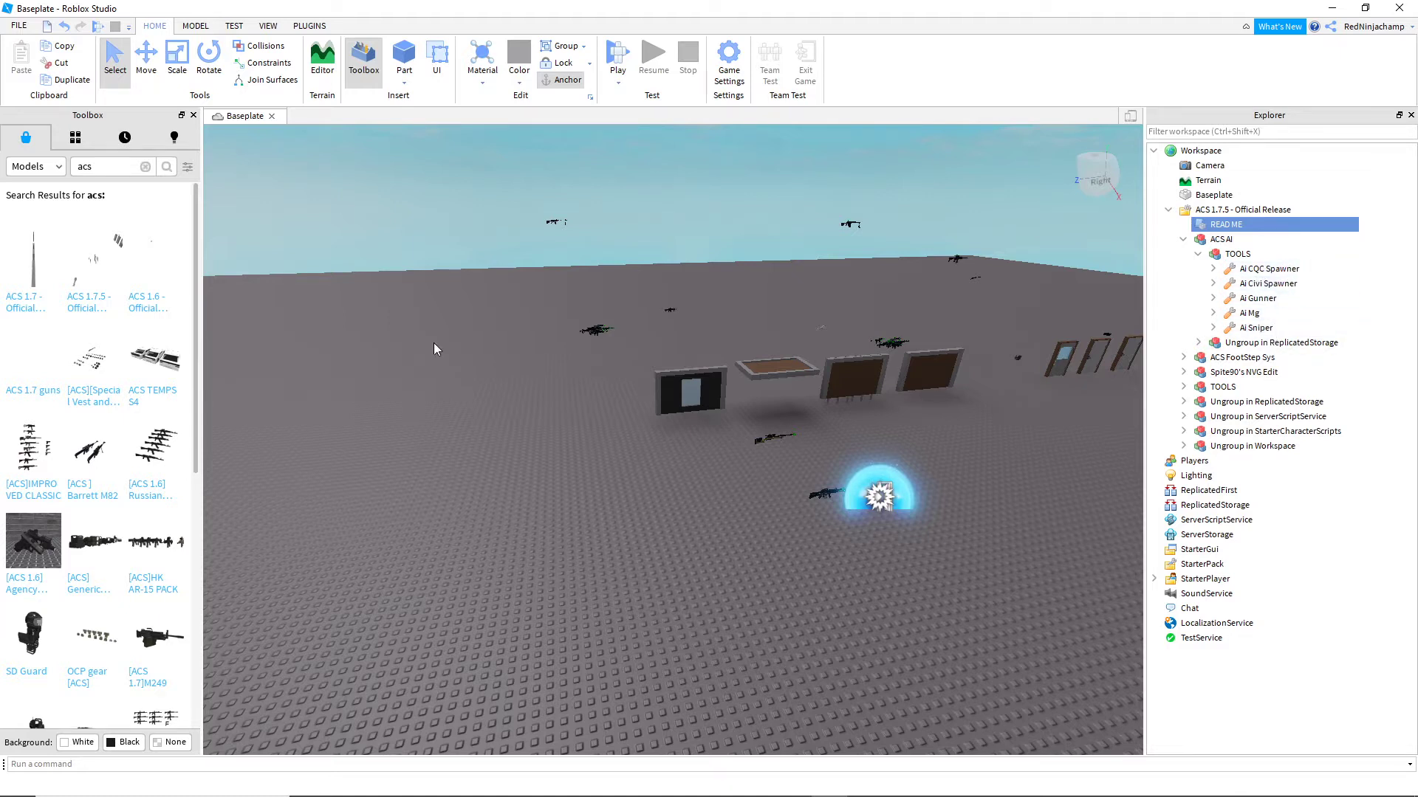
click(1199, 254)
drag(1233, 254, 1259, 499)
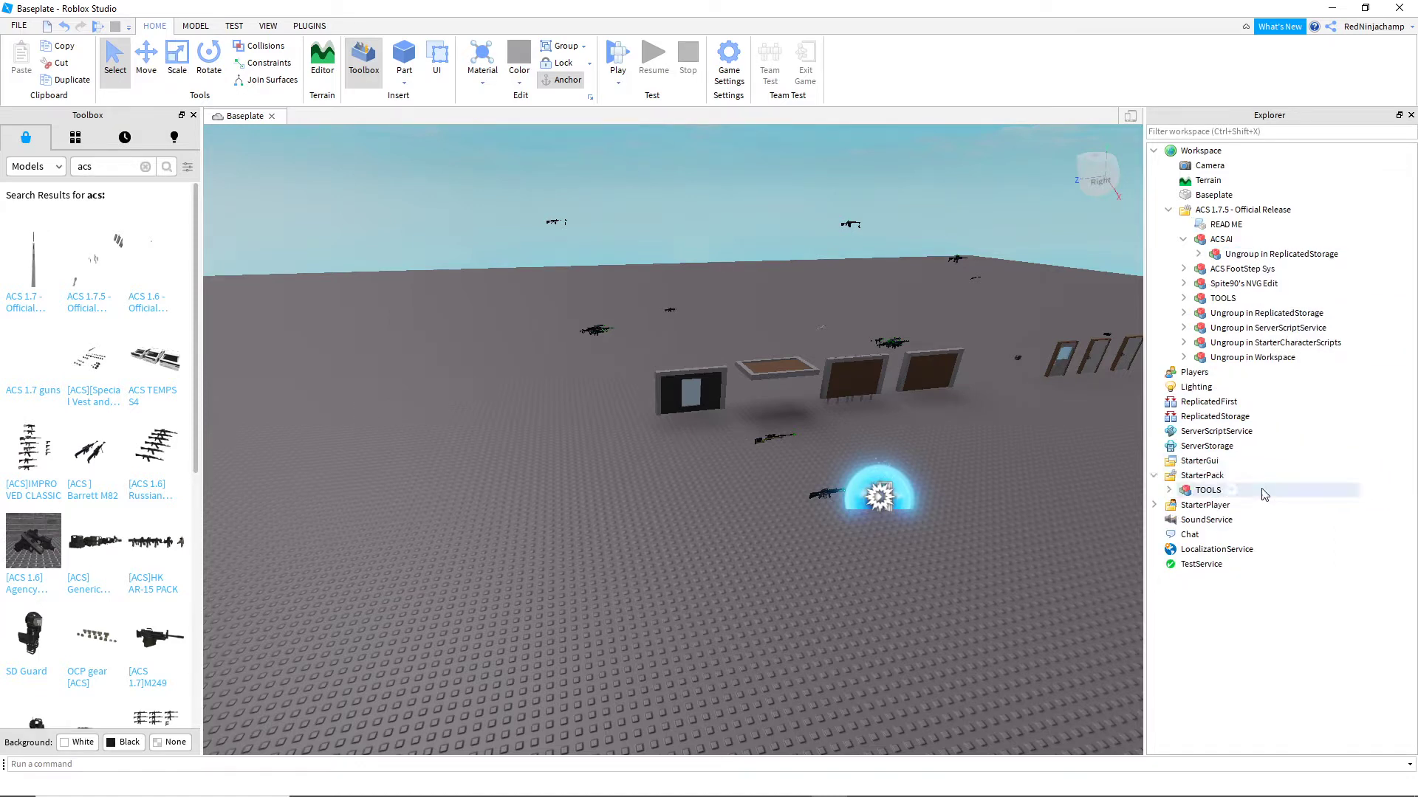
right_click(1219, 495)
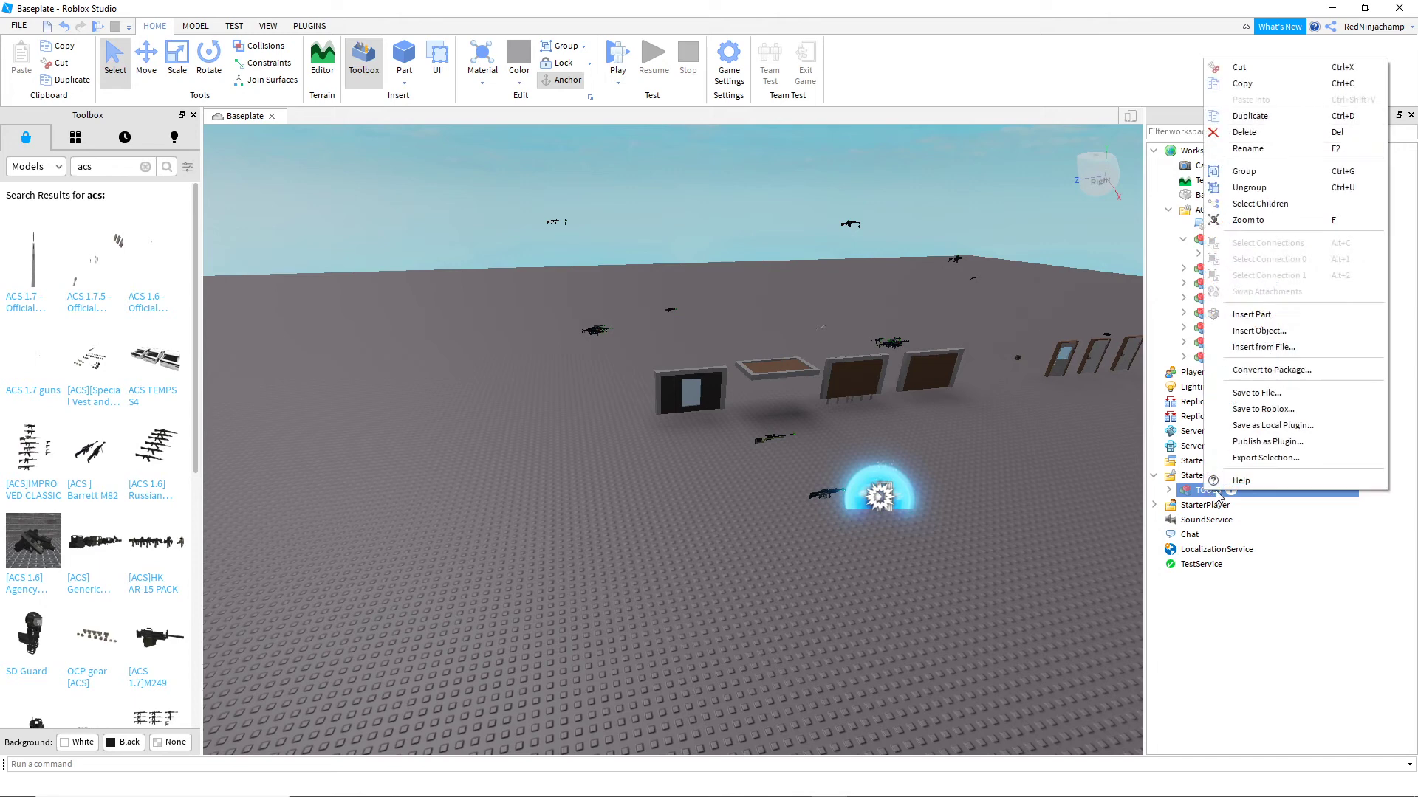
click(1277, 189)
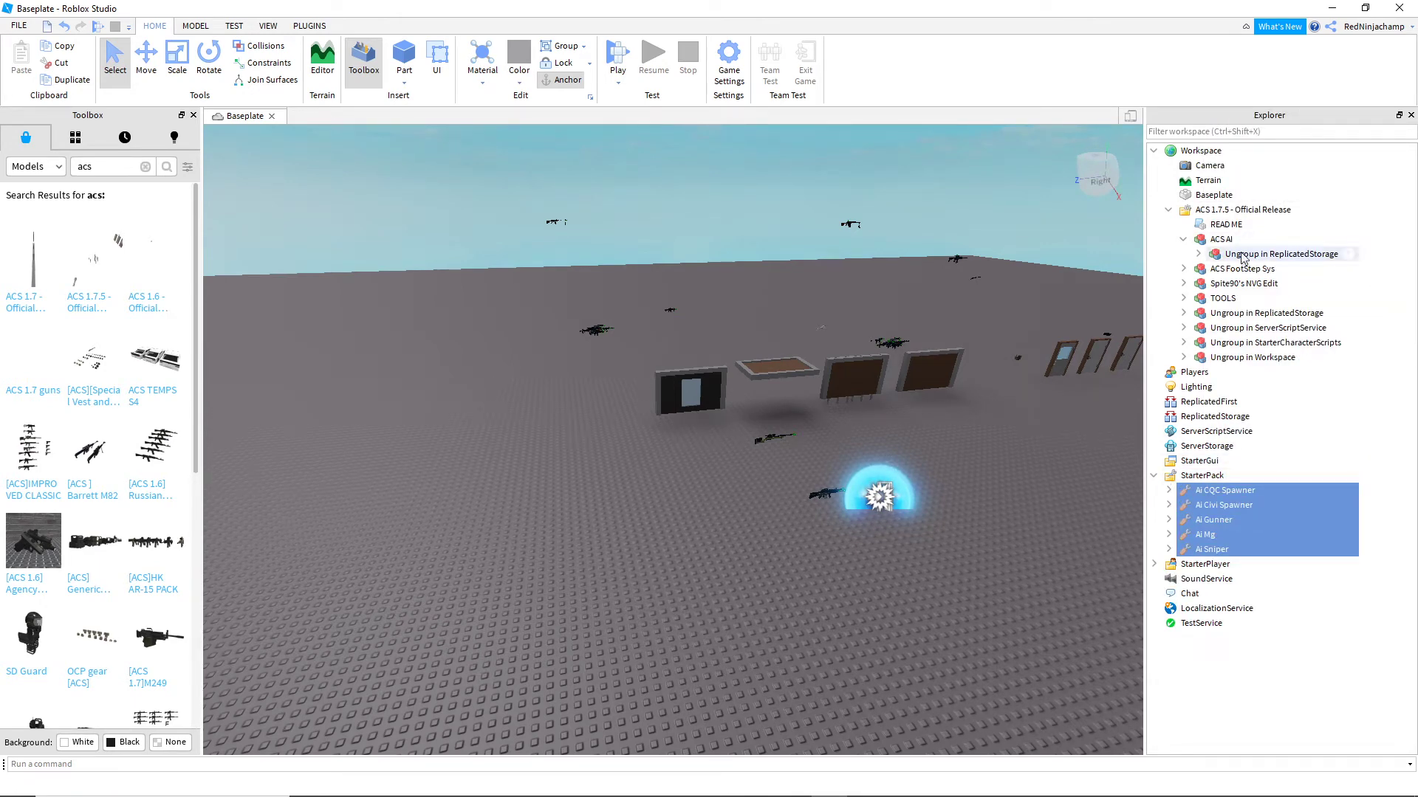
click(1154, 477)
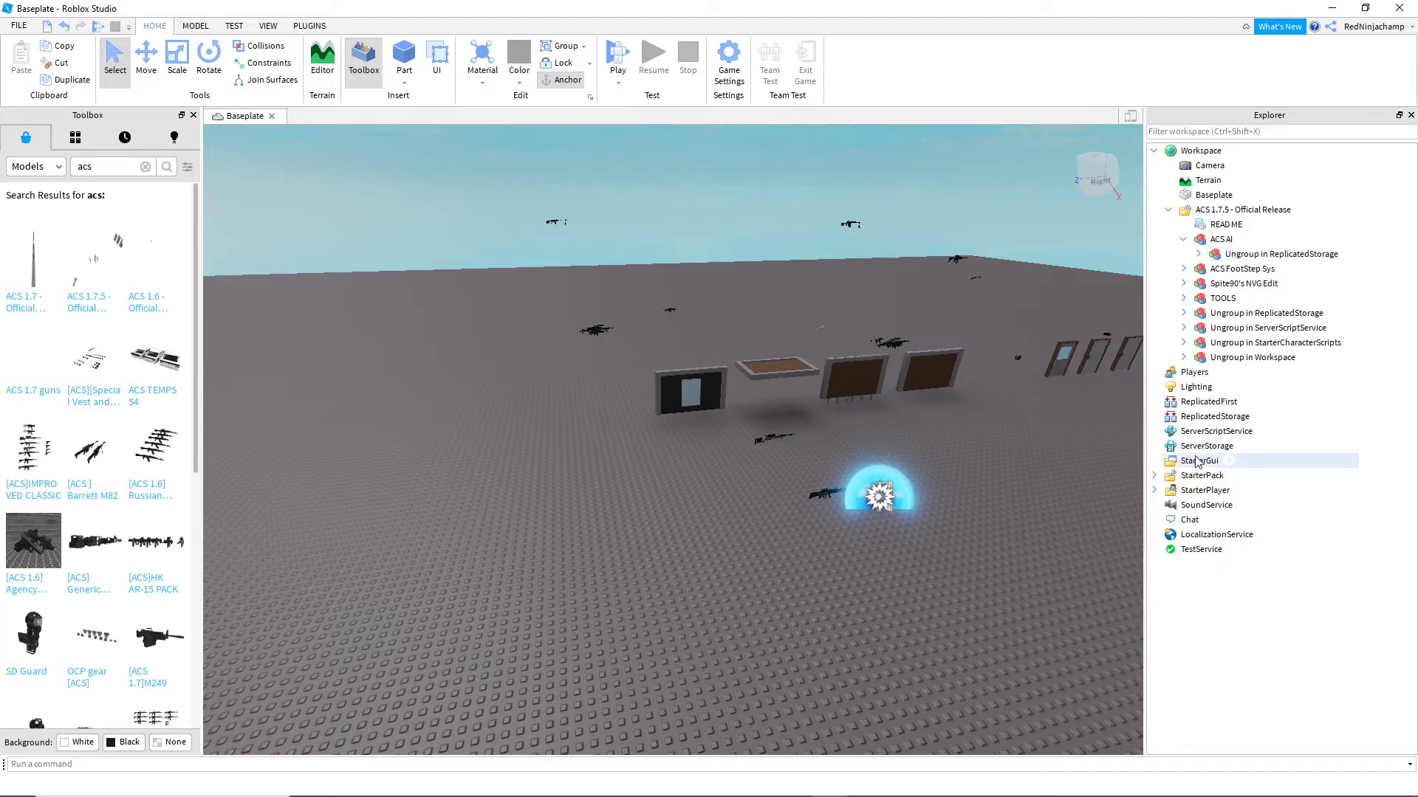
Move ACS AI's "Ungroup in ReplicatedStorage" group into ReplicatedStorage and ungroup it
drag(1248, 254, 1297, 421)
right_click(1229, 418)
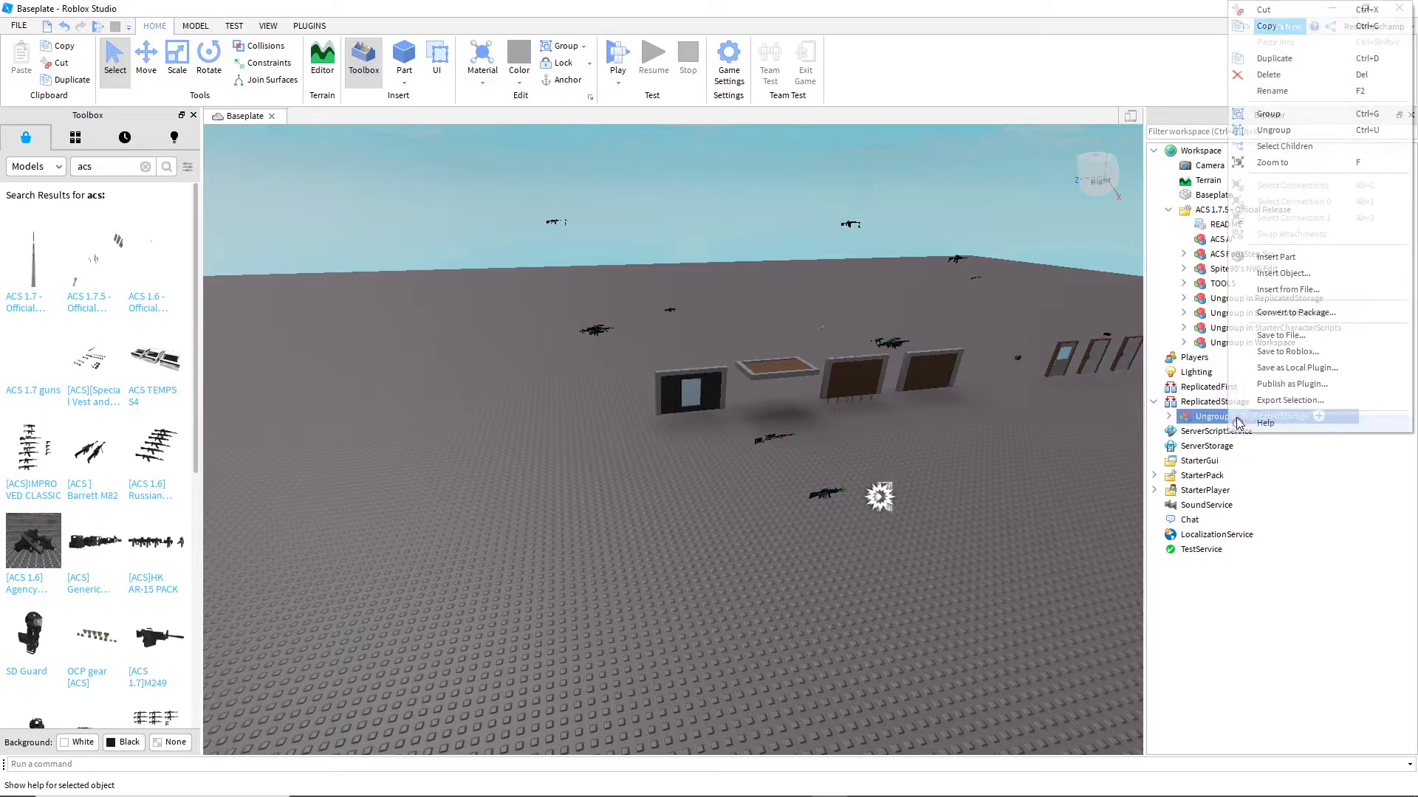
click(1273, 130)
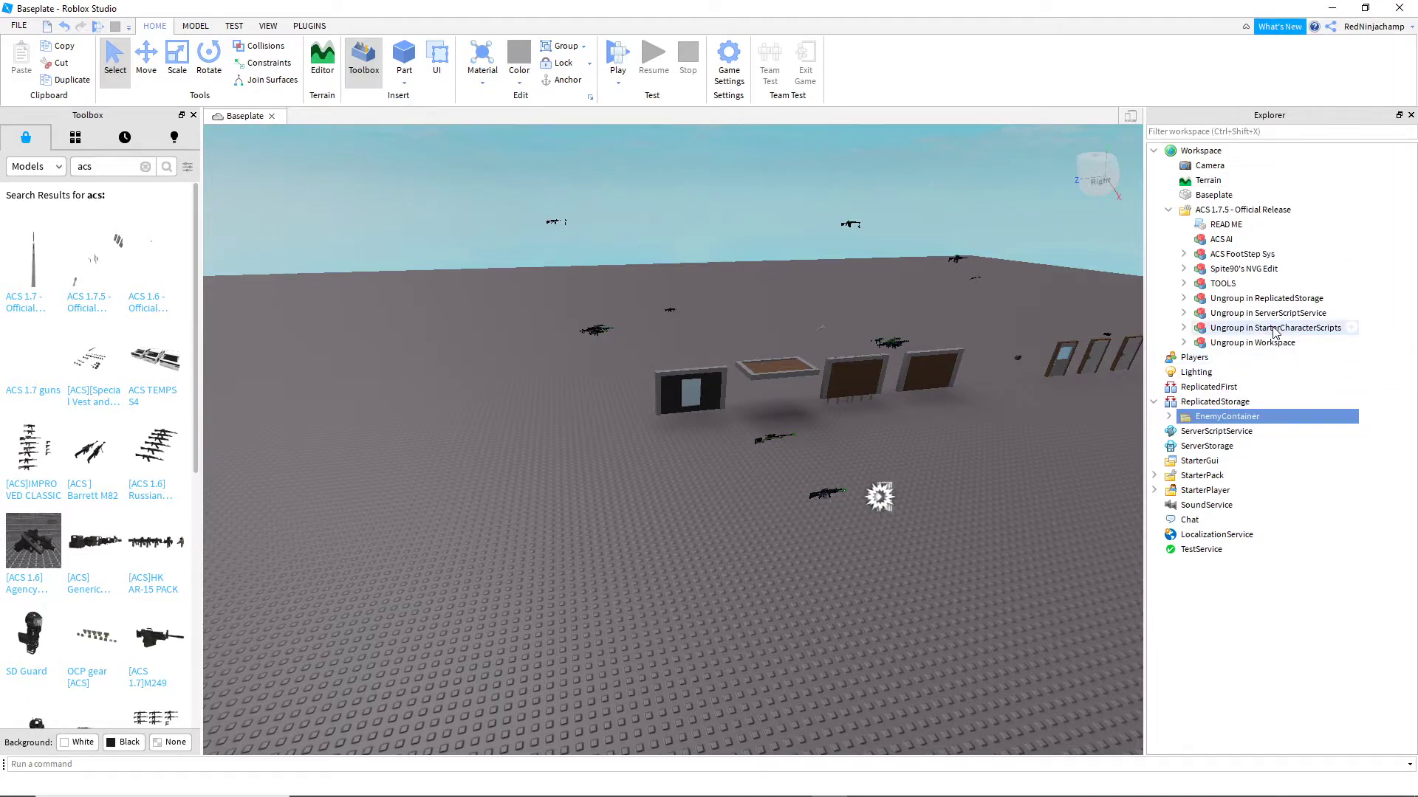
Move the "Ungroup in SoundService" group from ACS FootStep Sys into SoundService and ungroup it
click(1185, 254)
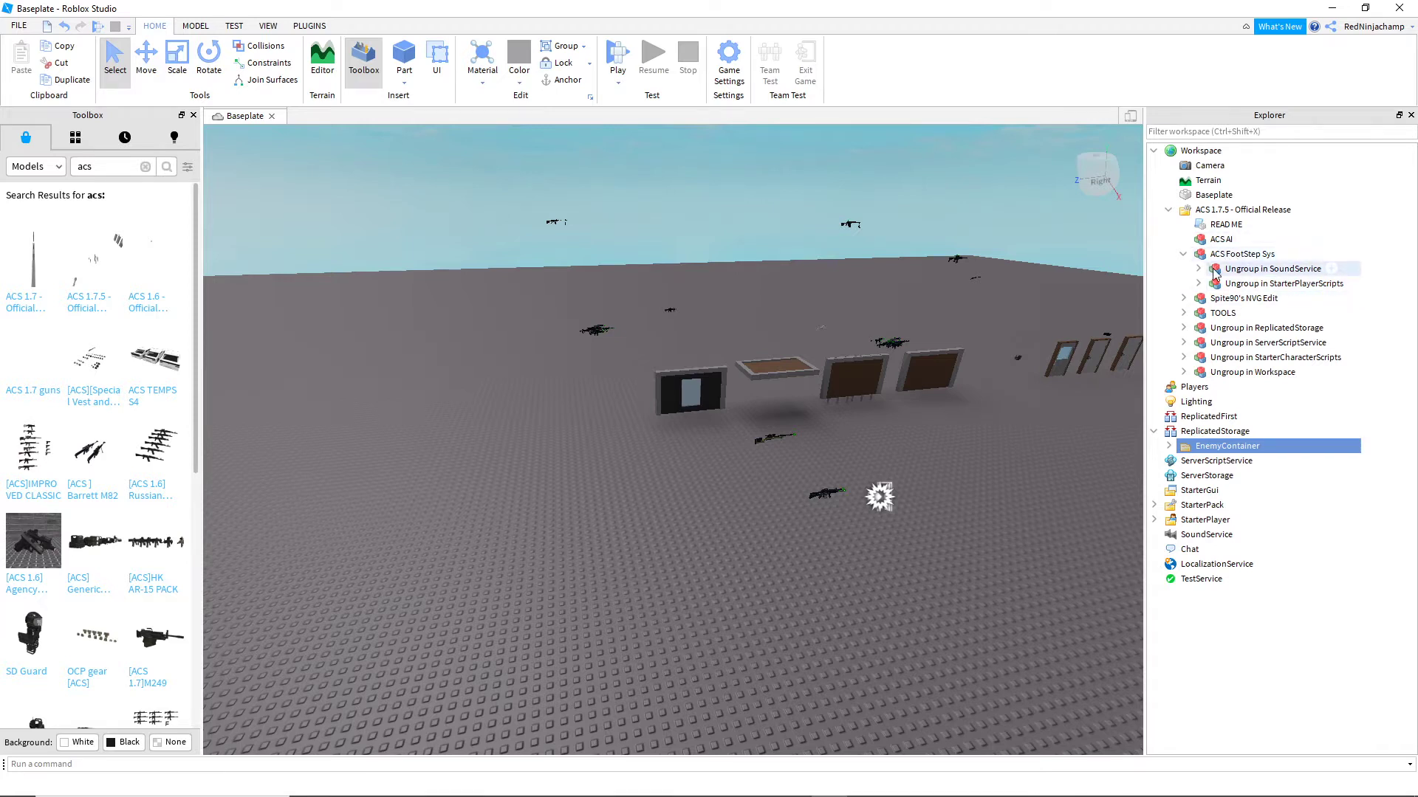
drag(1224, 273, 1224, 536)
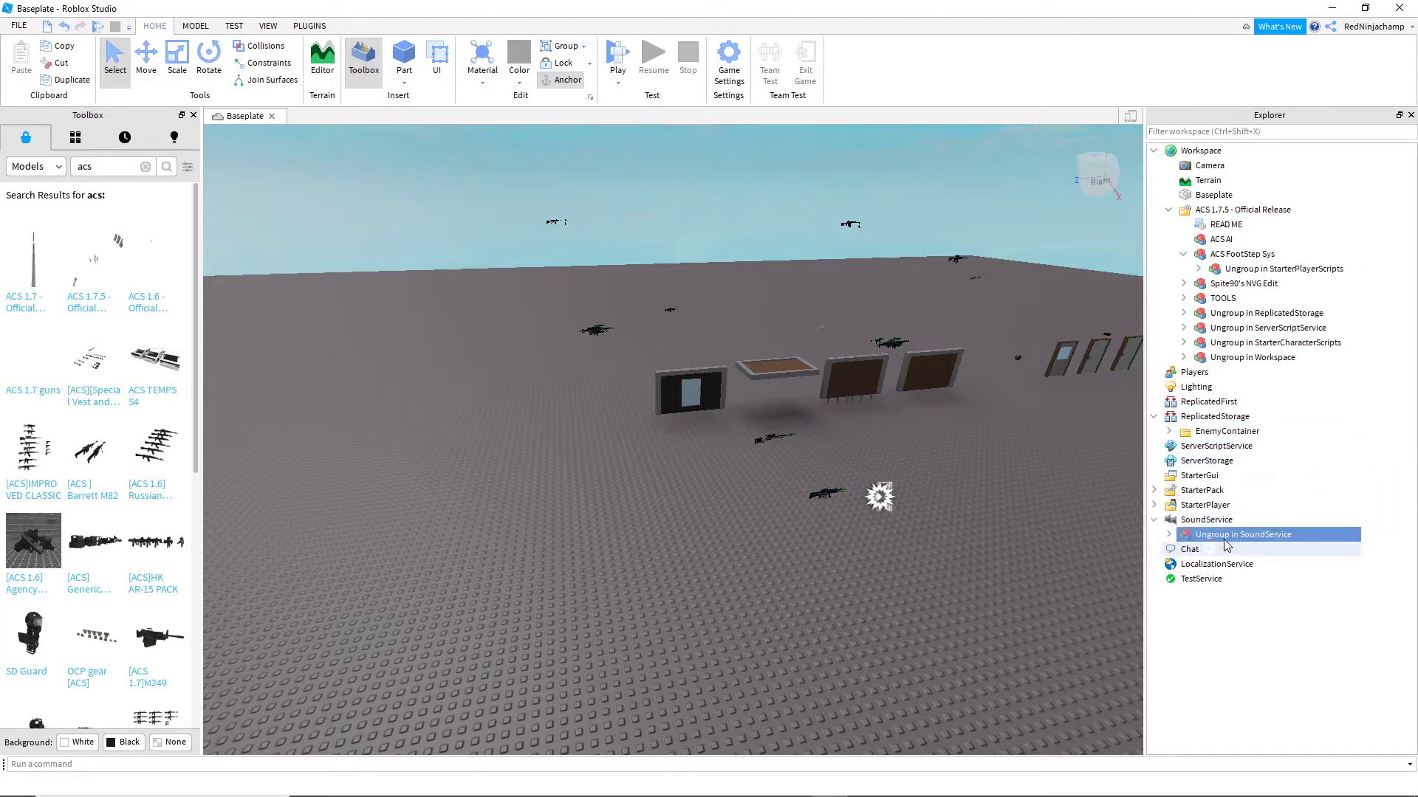
right_click(1223, 539)
click(1248, 241)
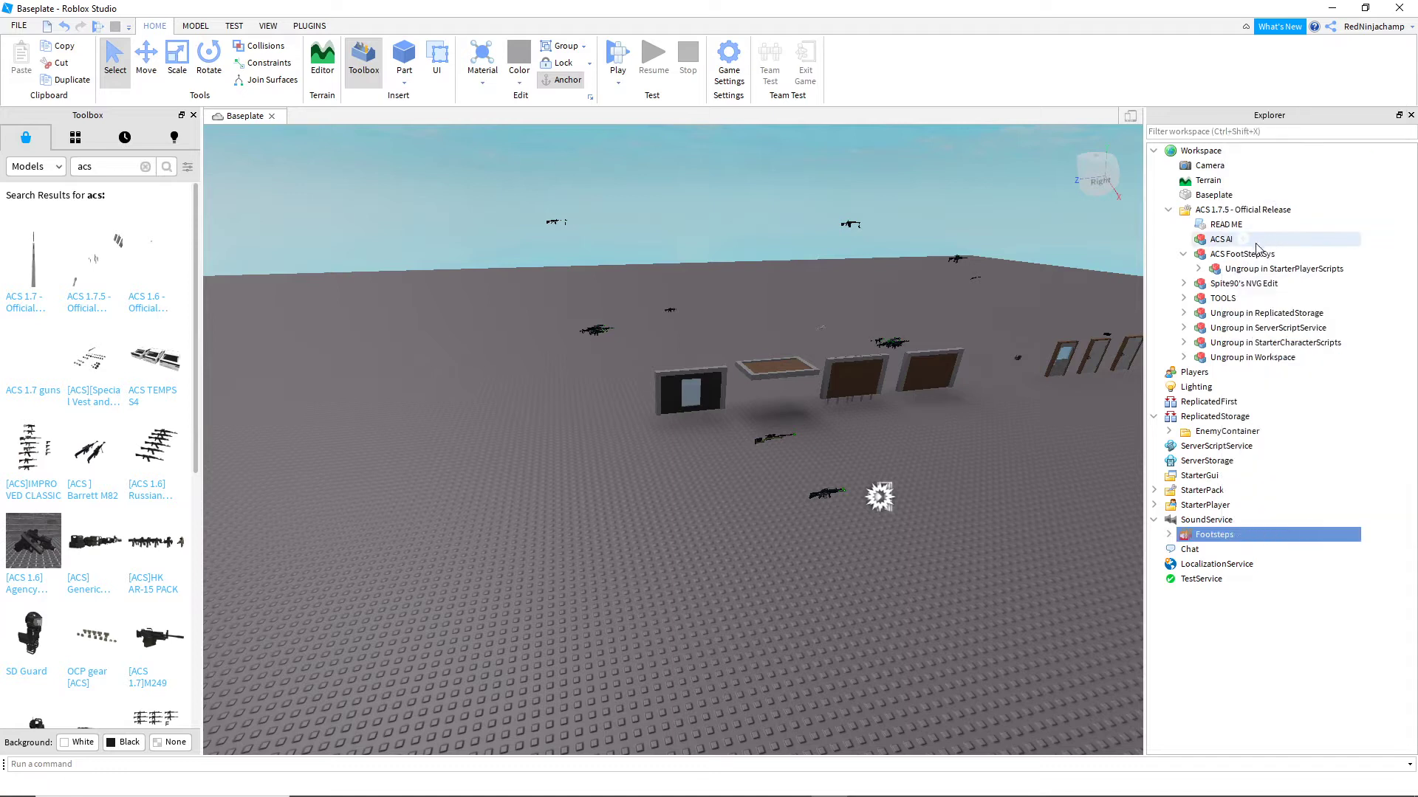
Move the "Ungroup in StarterPlayerScripts" group from ACS FootStep Sys into StarterPlayerScripts under StarterPlayer and ungroup it
drag(1246, 275, 1264, 274)
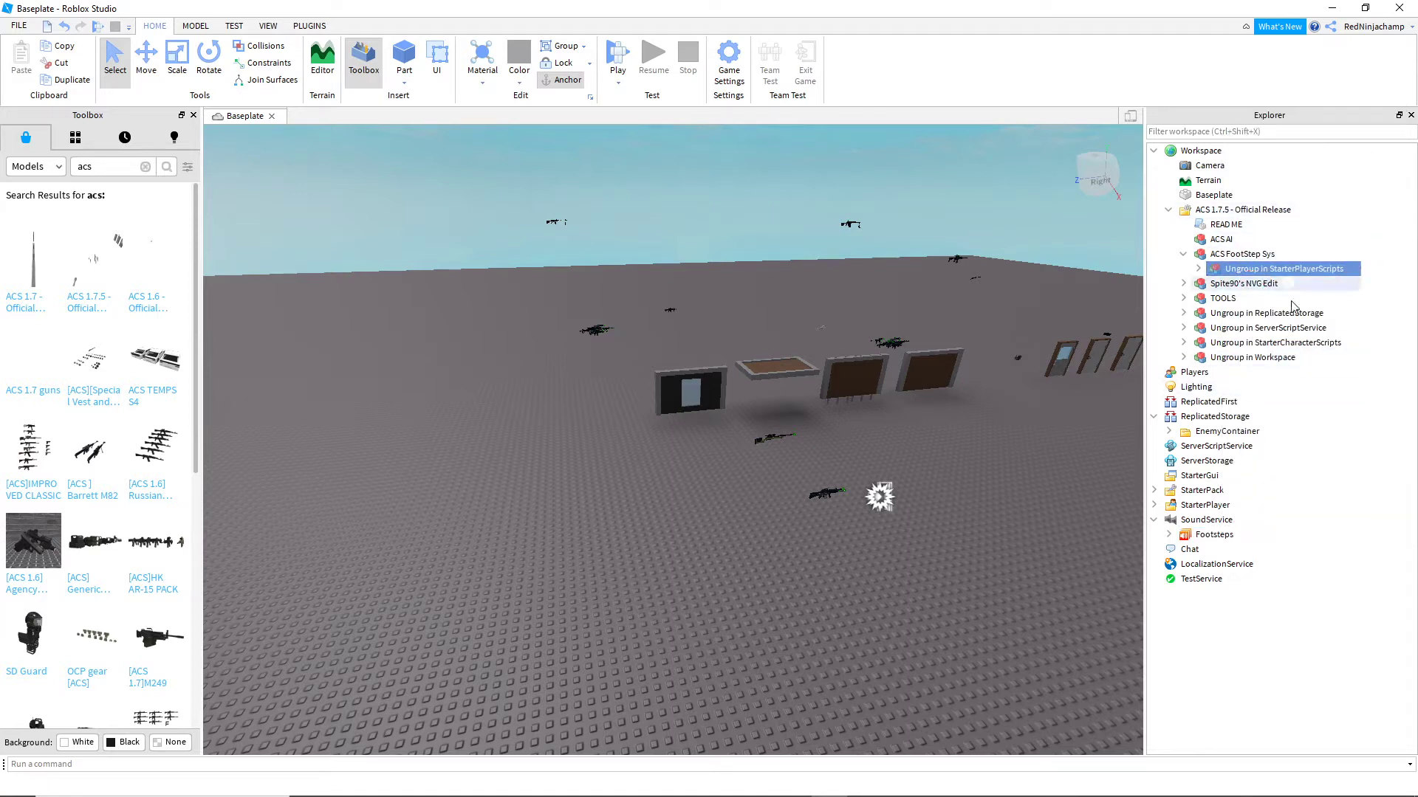
click(1155, 506)
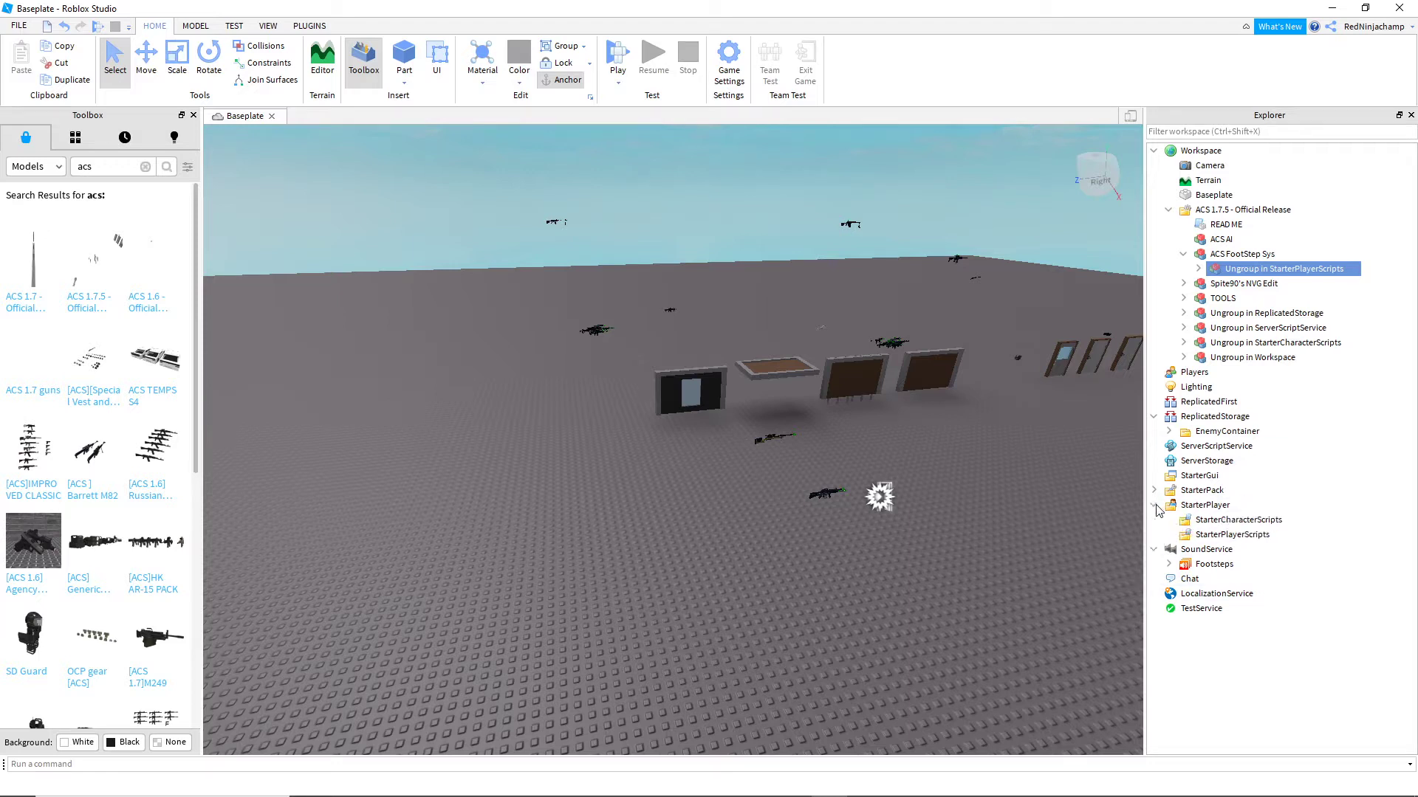
drag(1276, 270, 1269, 534)
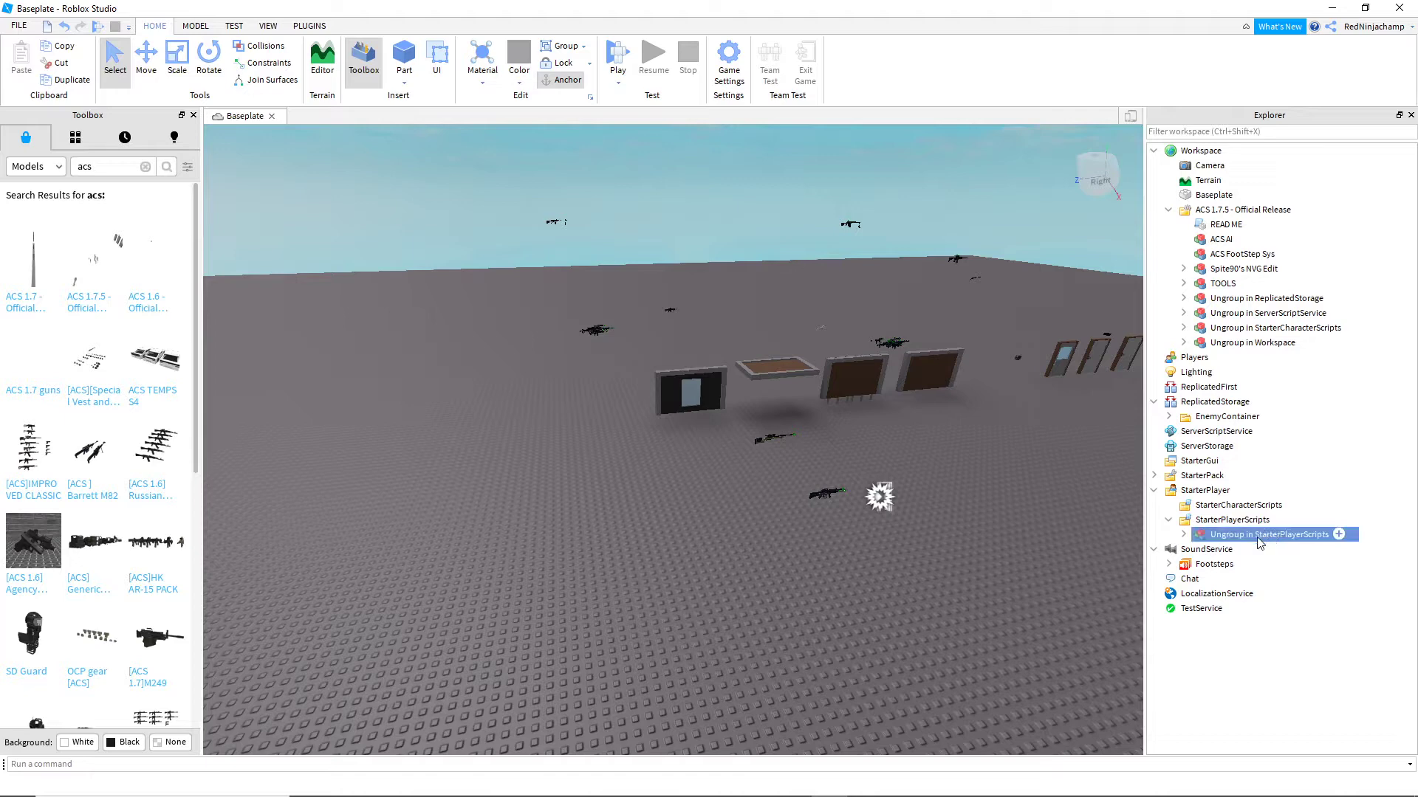
right_click(1270, 535)
click(1270, 237)
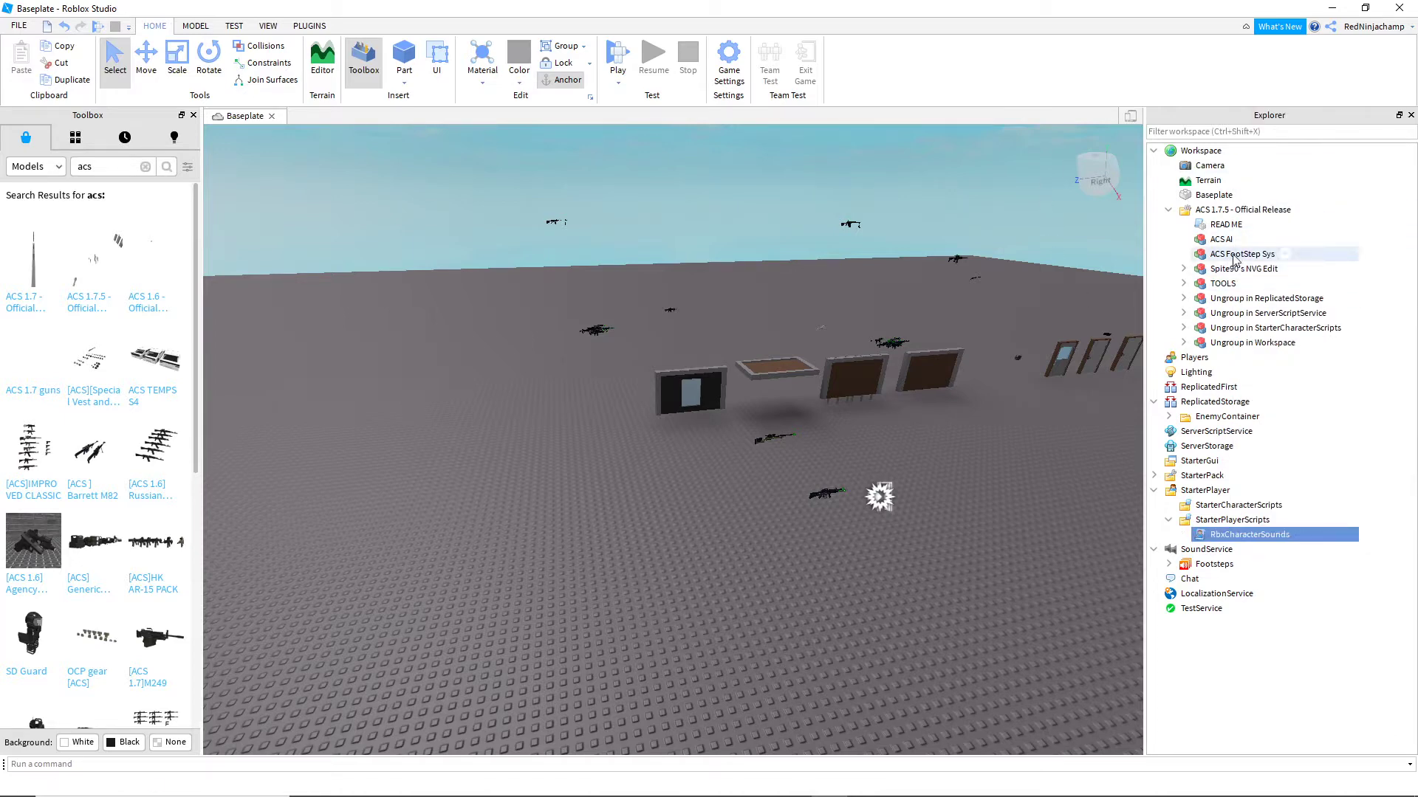
Move the "Ungroup in ServerScriptService" group from Spite90's NVG Edit into ServerScriptService and ungroup it
click(1184, 270)
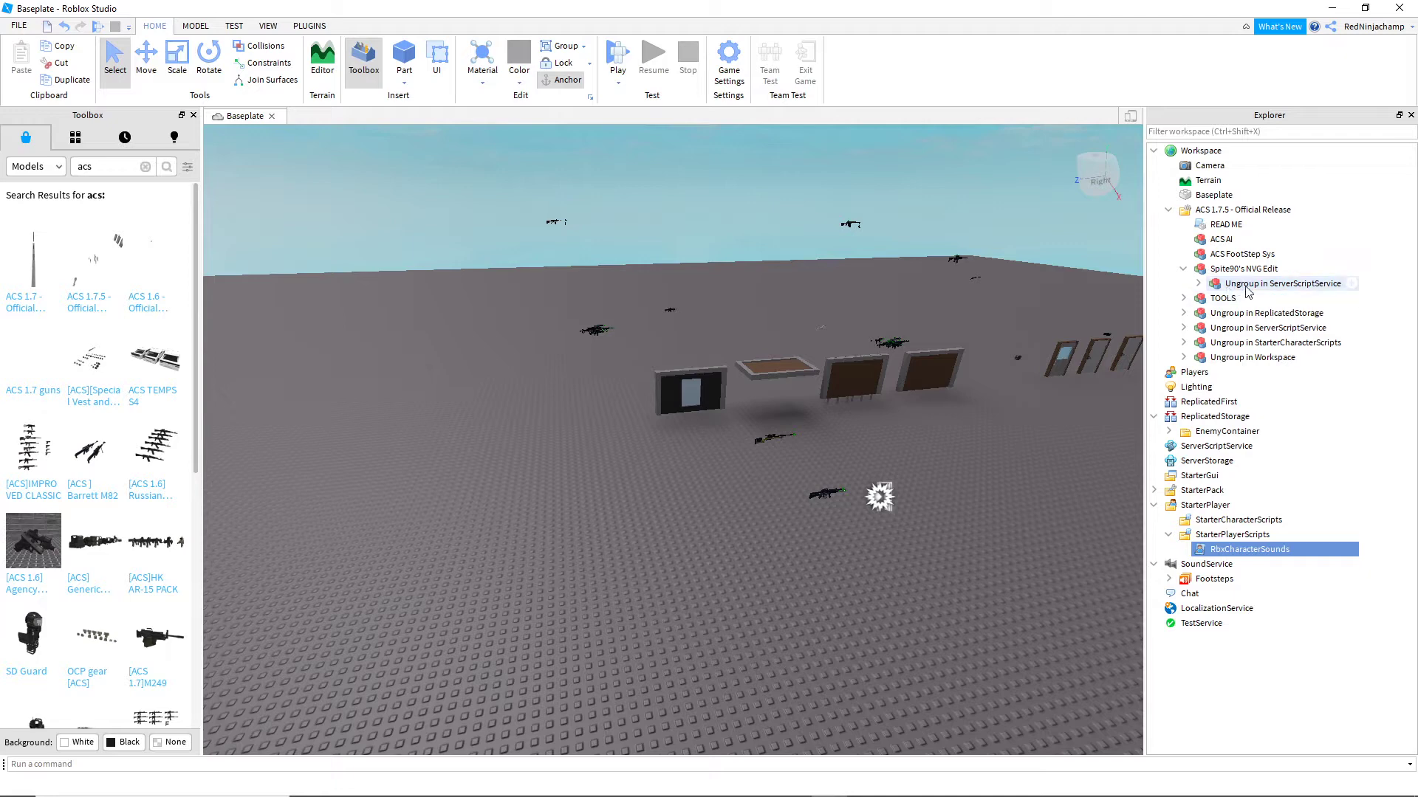
drag(1249, 288, 1305, 449)
right_click(1306, 446)
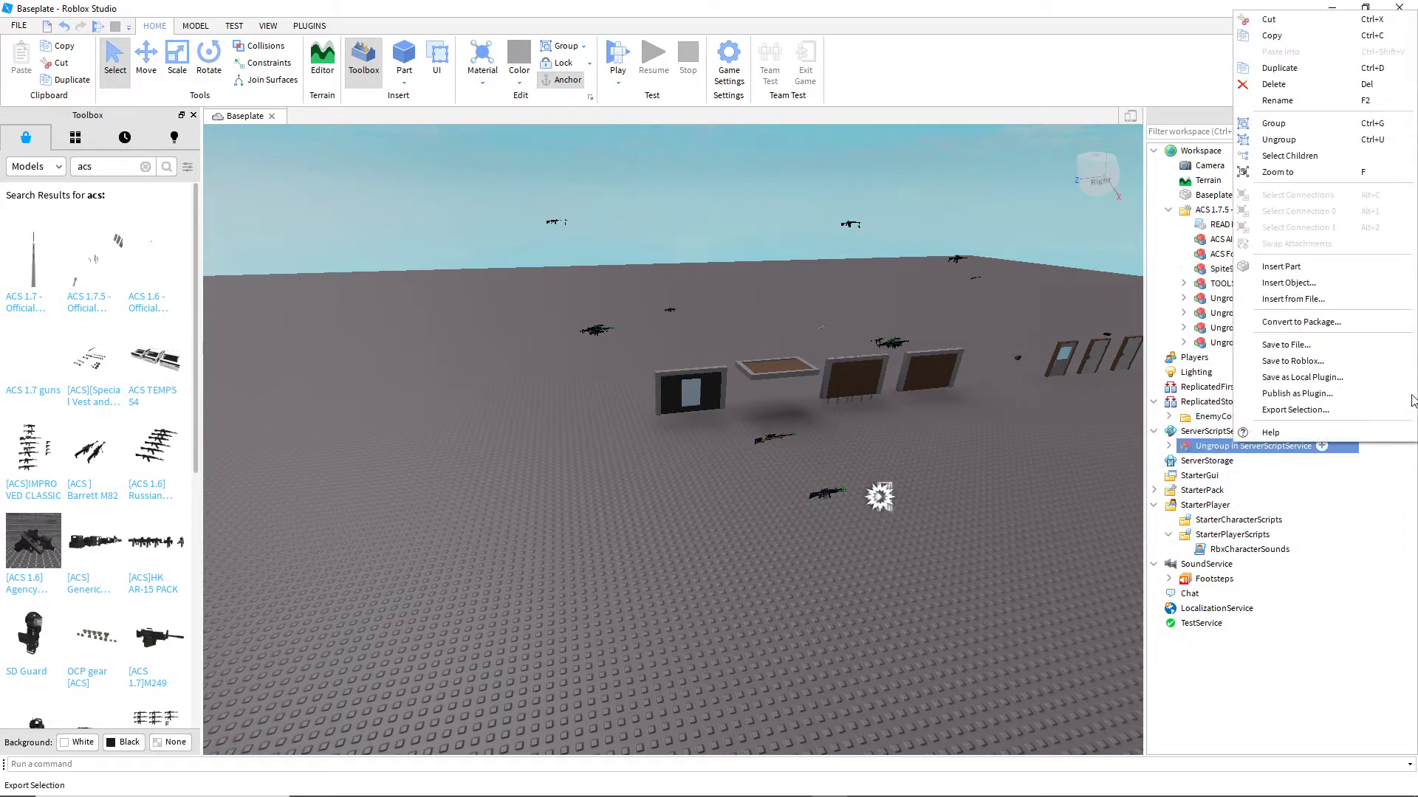
click(1290, 143)
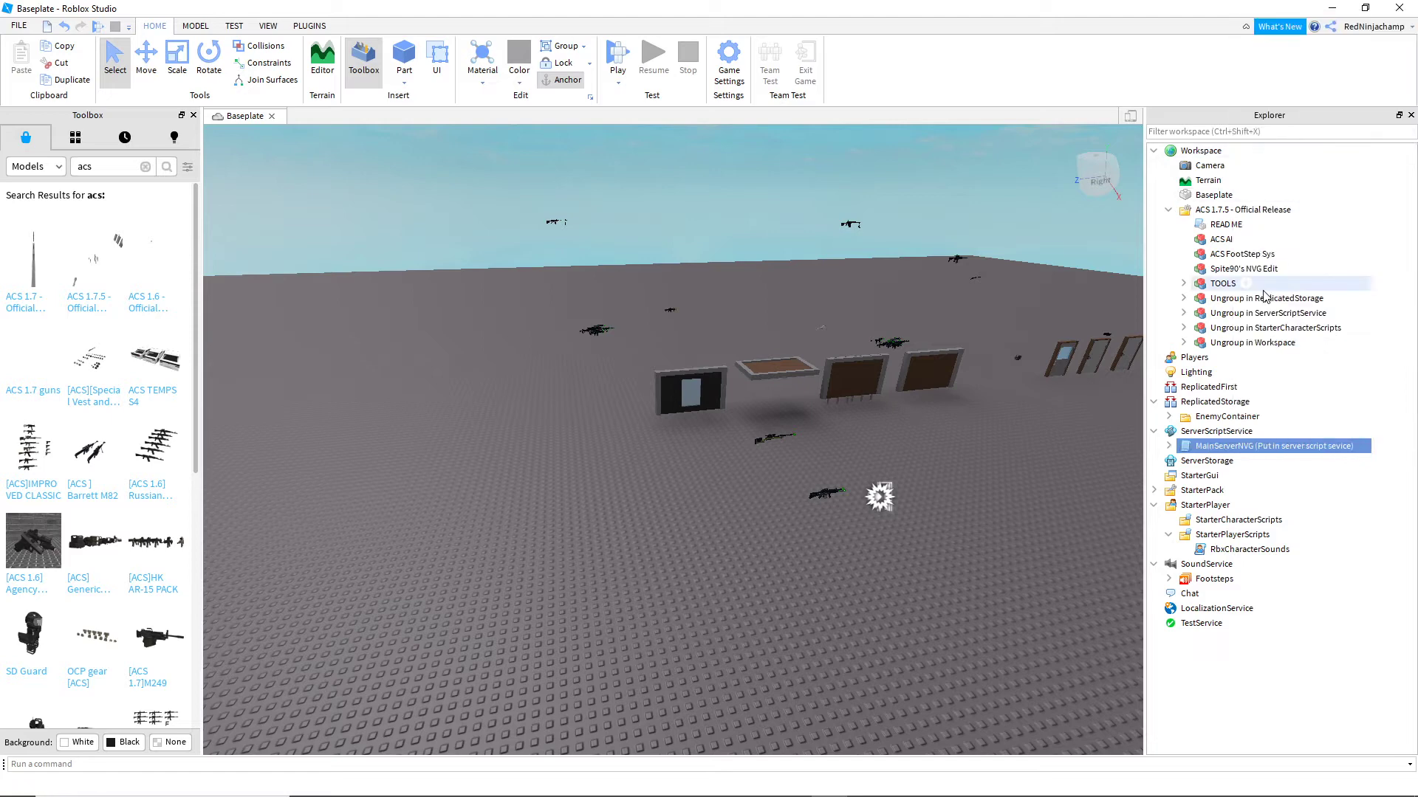
Examine the weapons inside the ACS model's TOOLS group and the additional ACS weapon packs in the Toolbox search results
click(1183, 284)
scroll(1243, 248, down, 5)
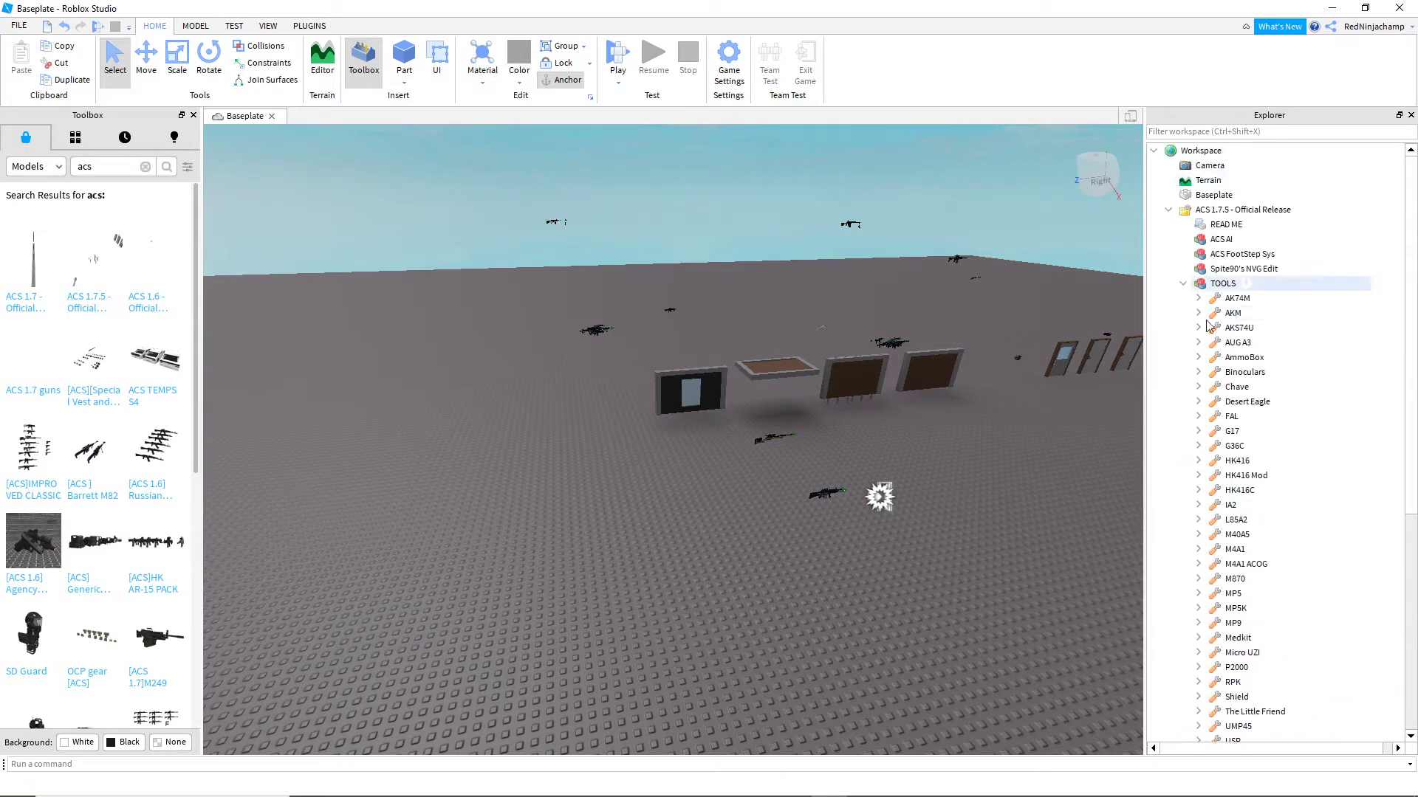
scroll(1249, 354, up, 5)
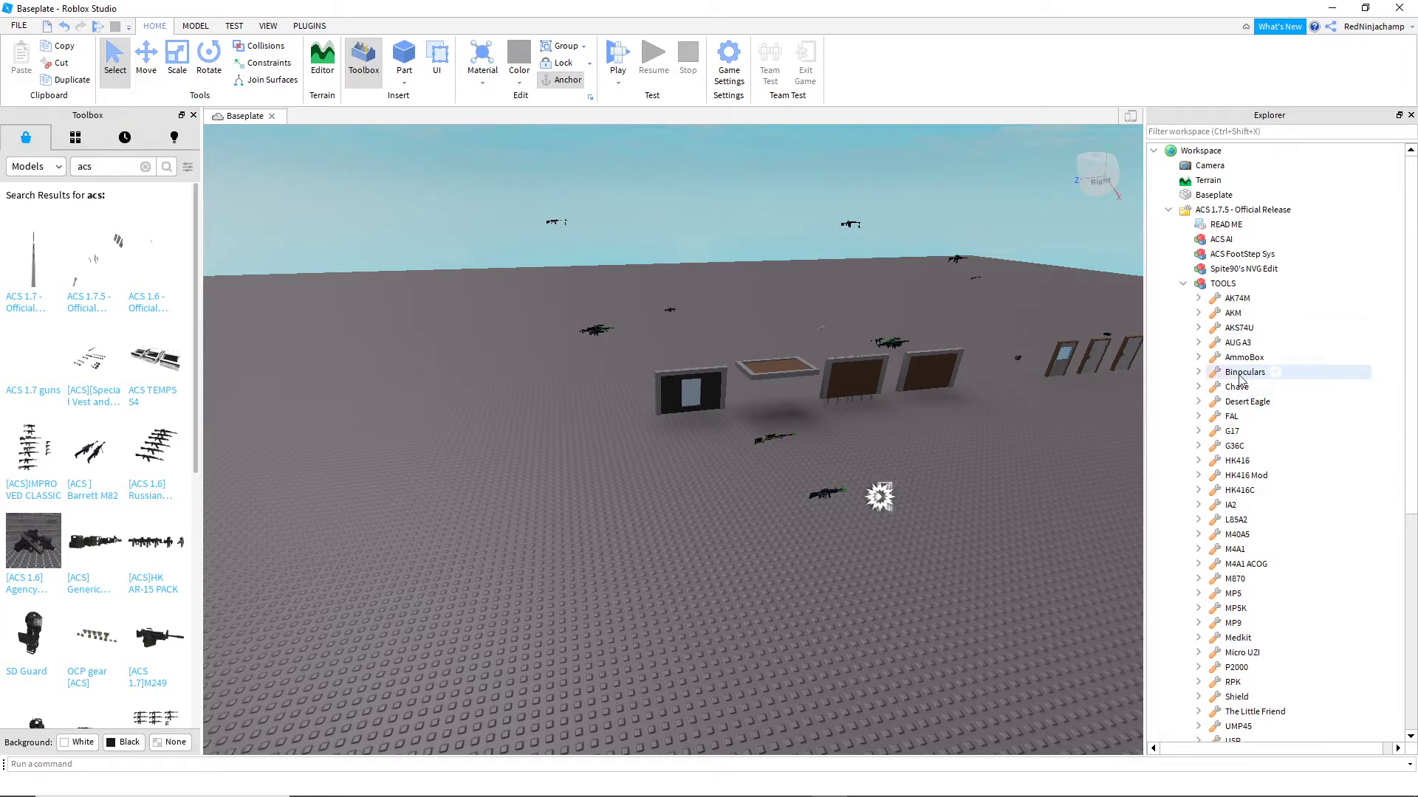
scroll(1242, 547, down, 2)
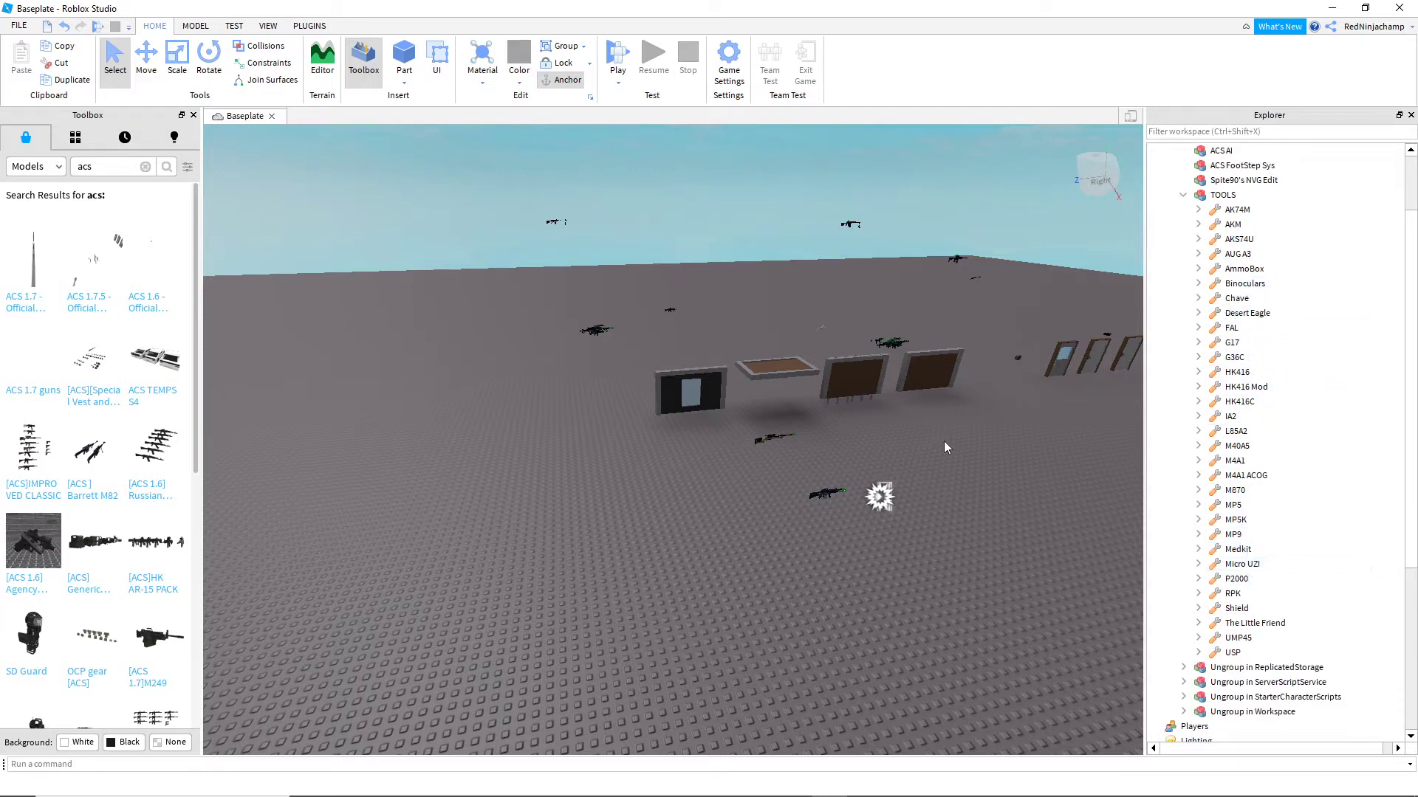
scroll(37, 443, down, 4)
mouse_move(65, 356)
mouse_move(43, 387)
scroll(42, 354, up, 2)
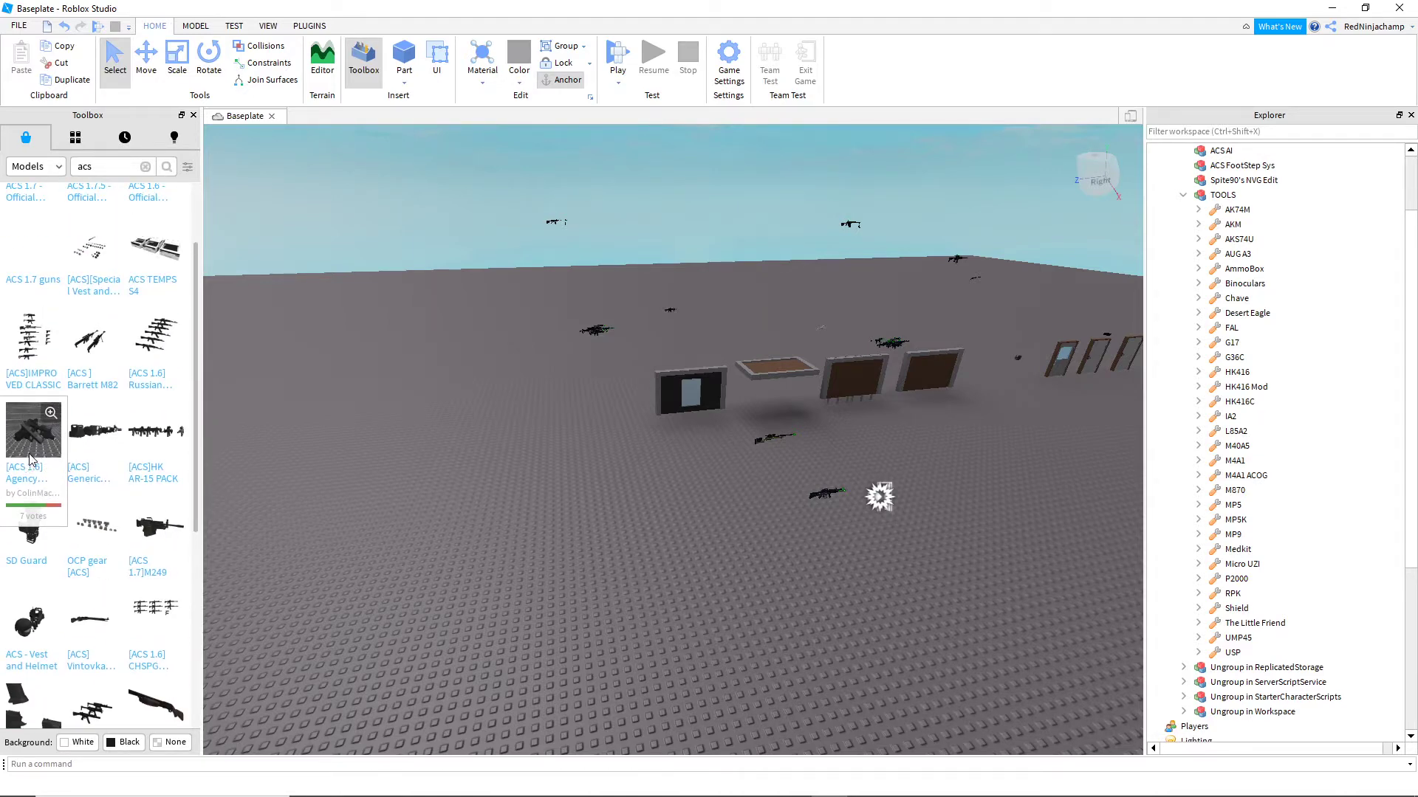
scroll(31, 459, up, 2)
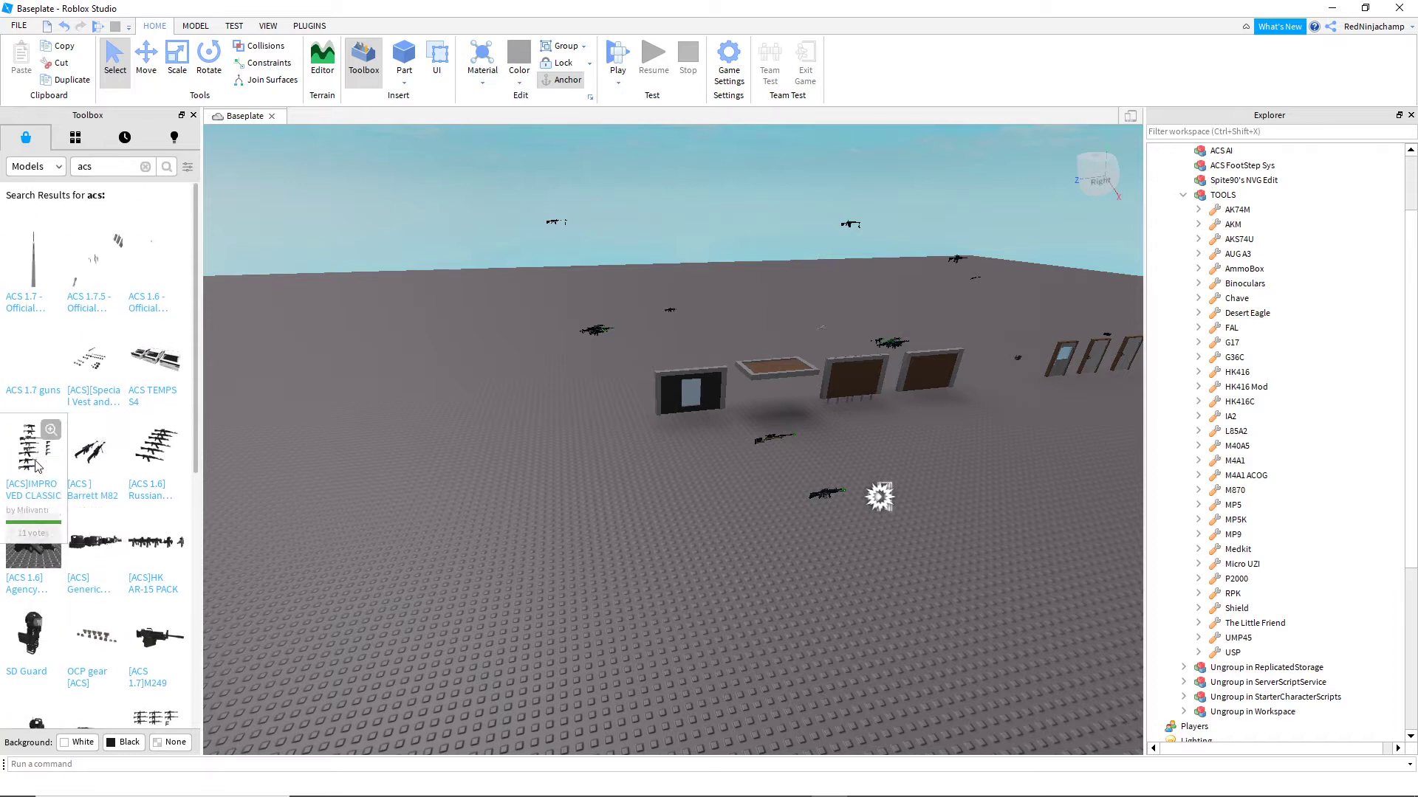
mouse_move(145, 458)
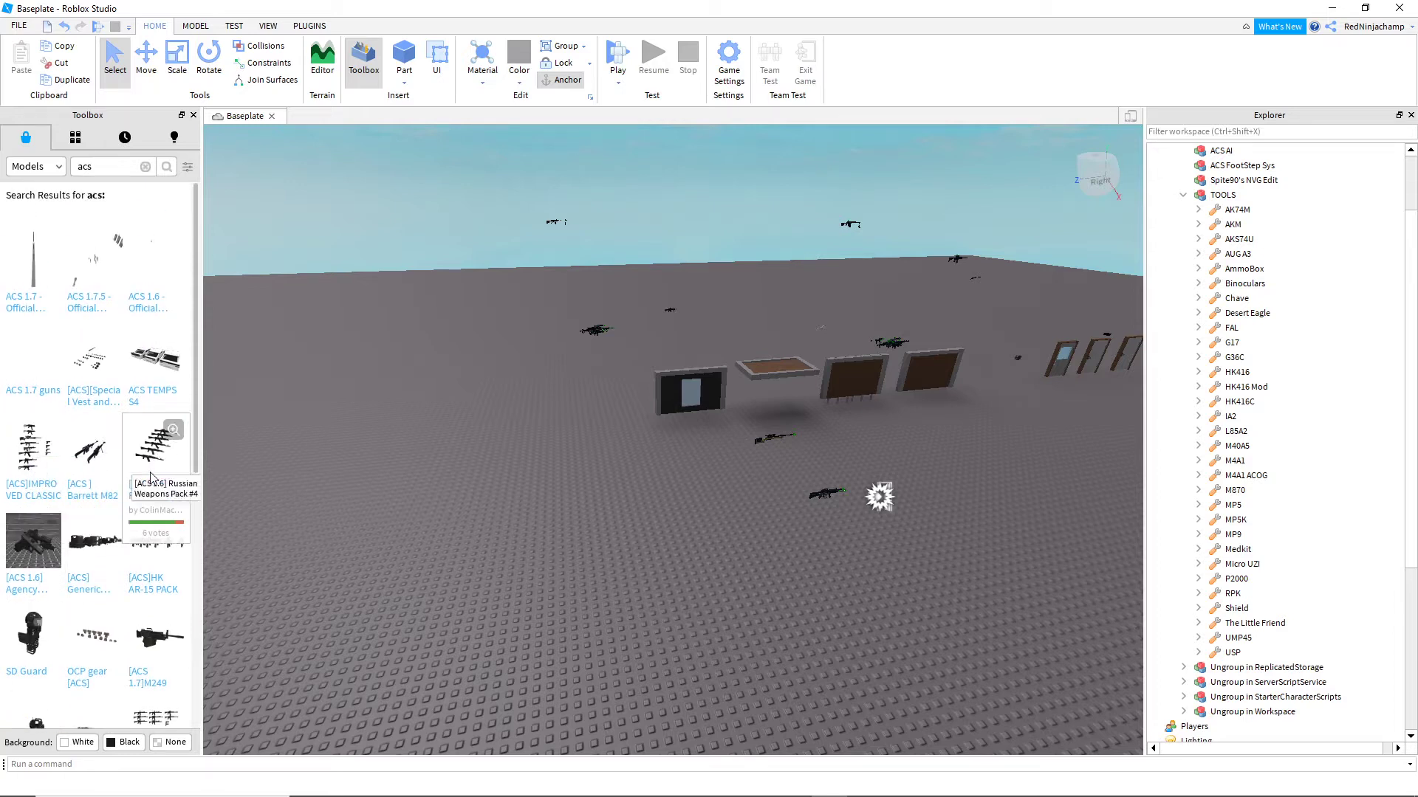
Move the TOOLS group from the ACS 1.7.5 model into StarterPack and ungroup it
click(1183, 195)
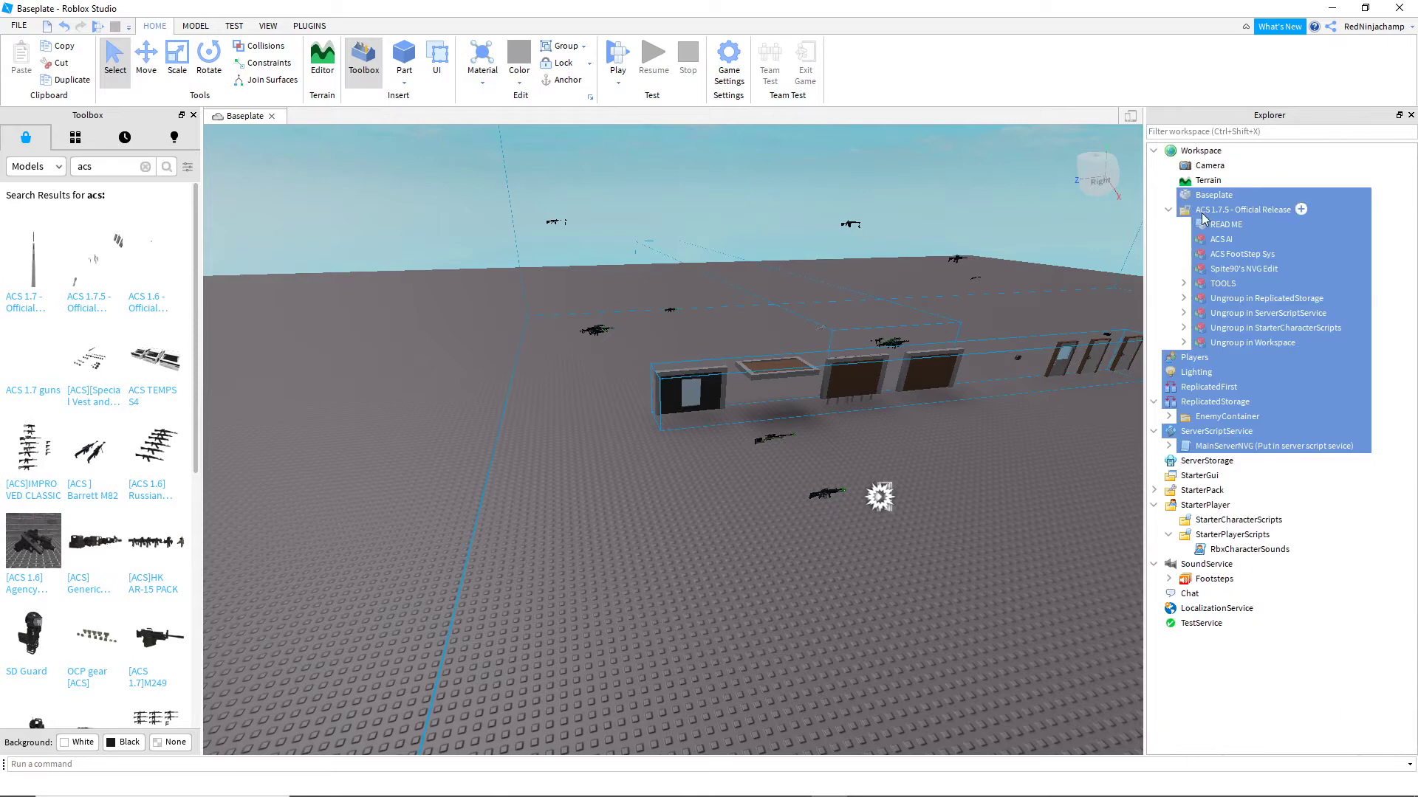
double_click(1304, 341)
drag(1220, 288, 1292, 491)
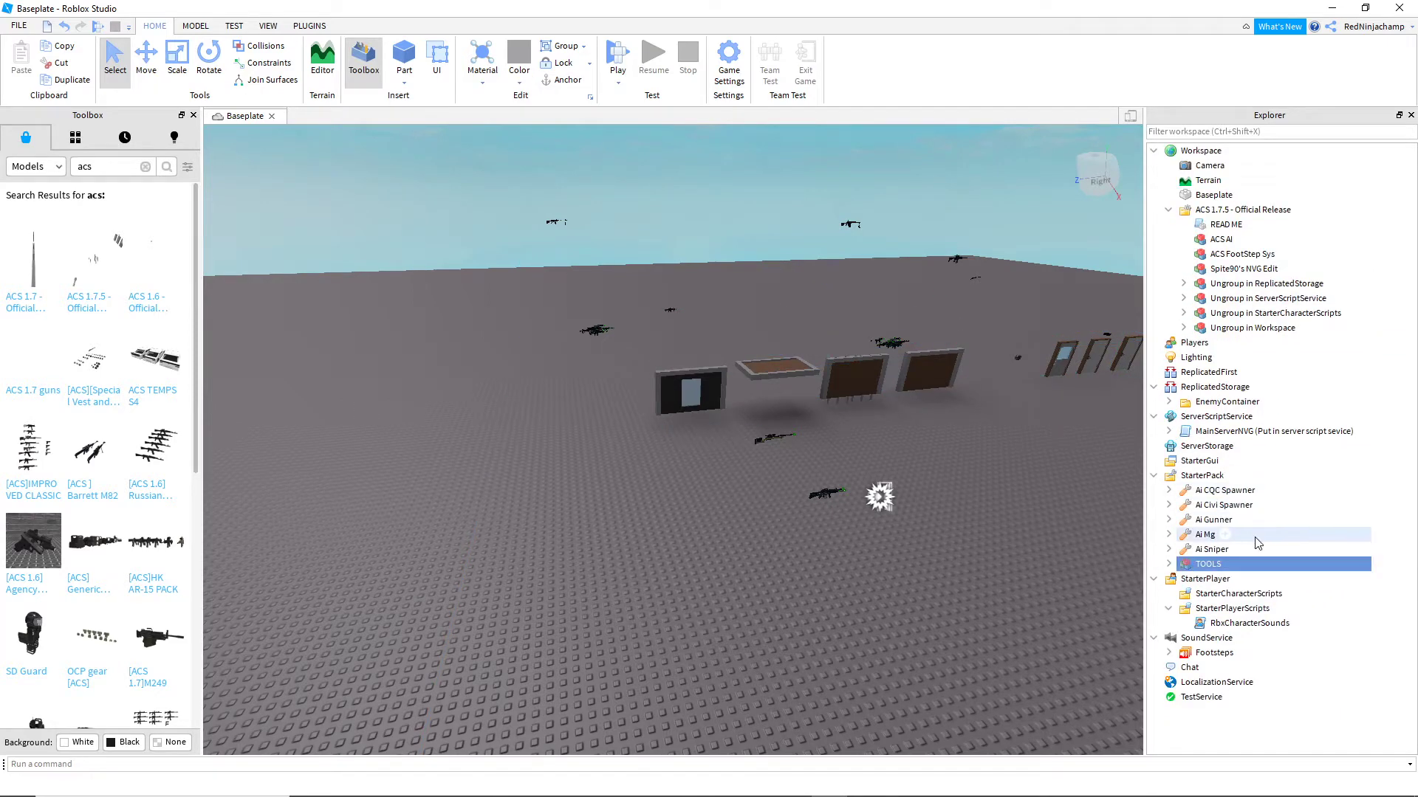
right_click(1197, 563)
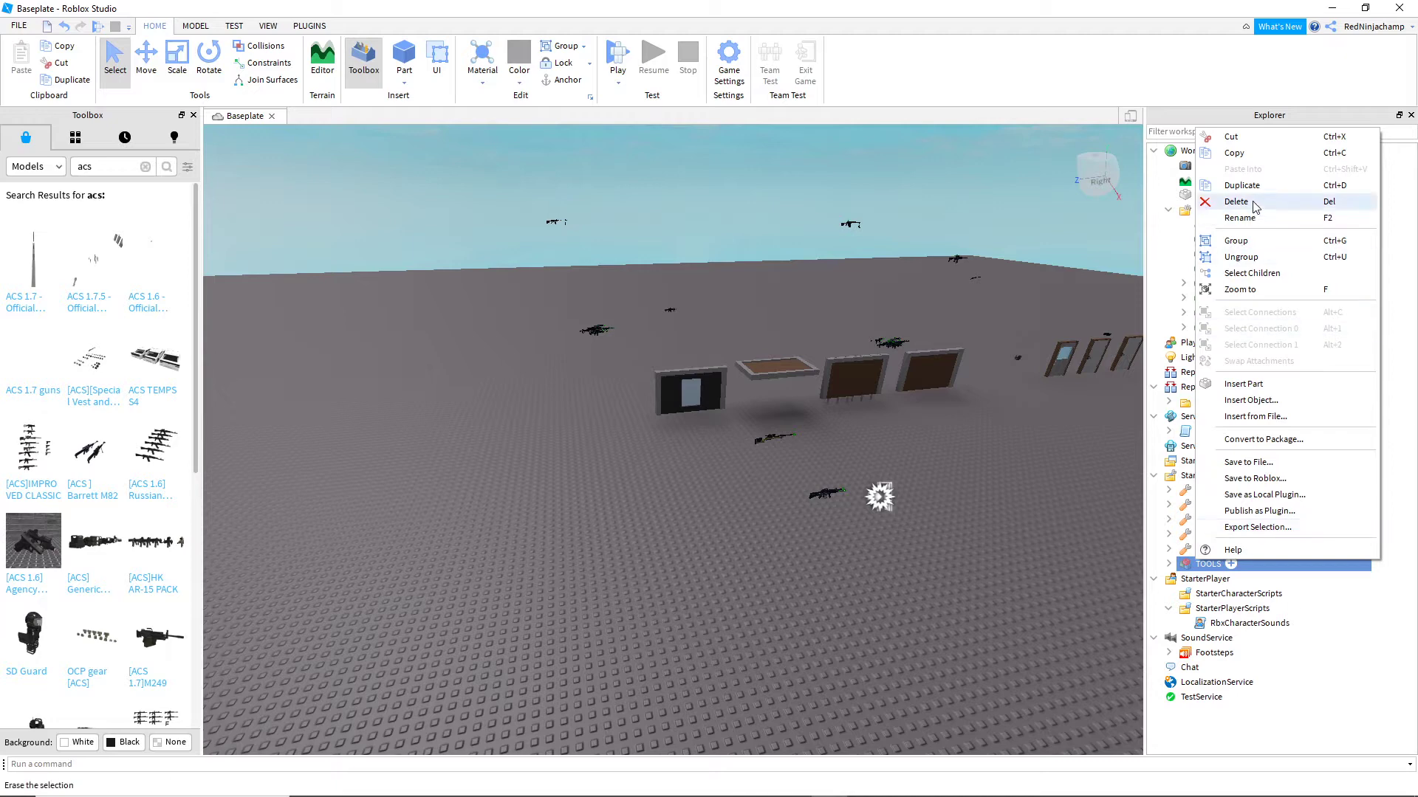
click(1242, 257)
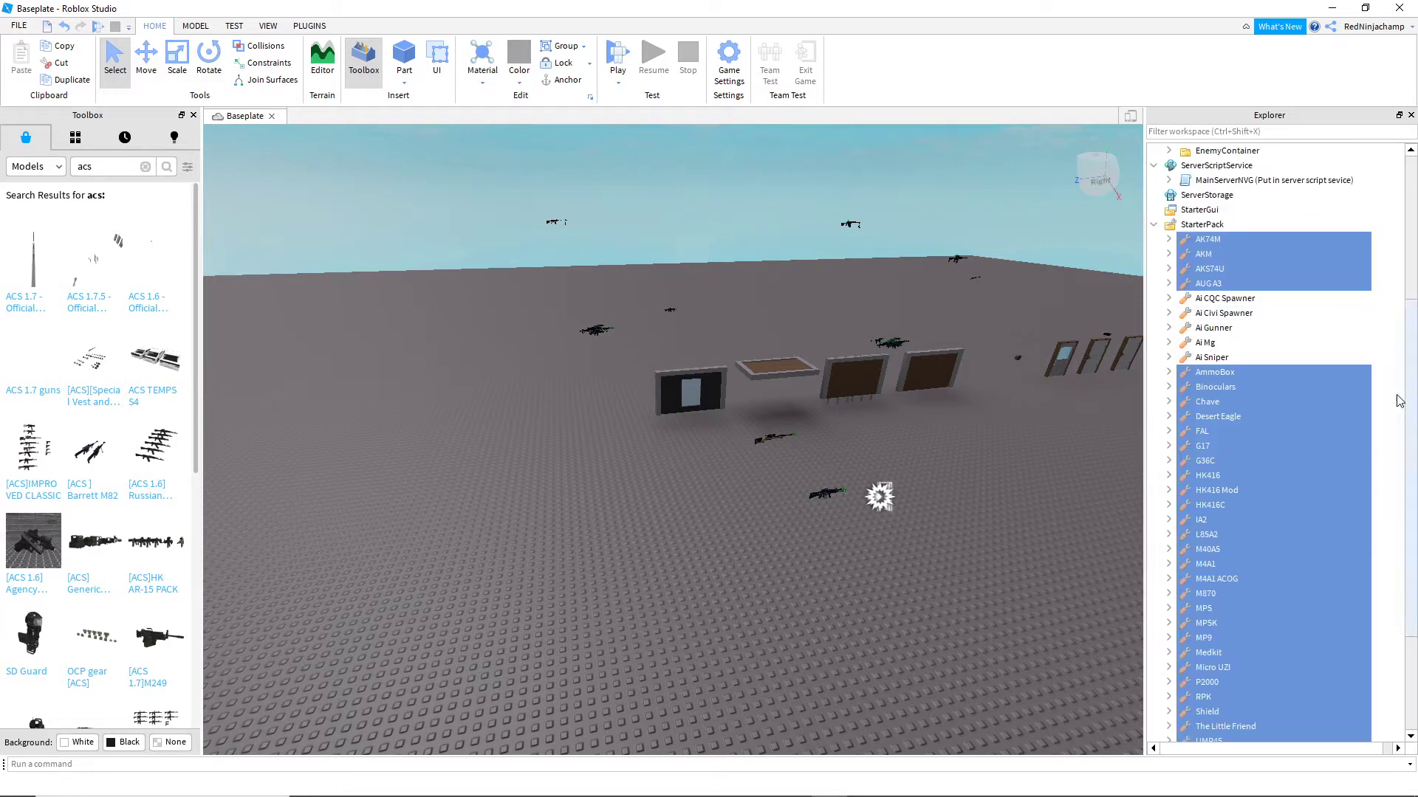
scroll(1299, 418, down, 4)
scroll(1299, 418, up, 5)
click(1284, 430)
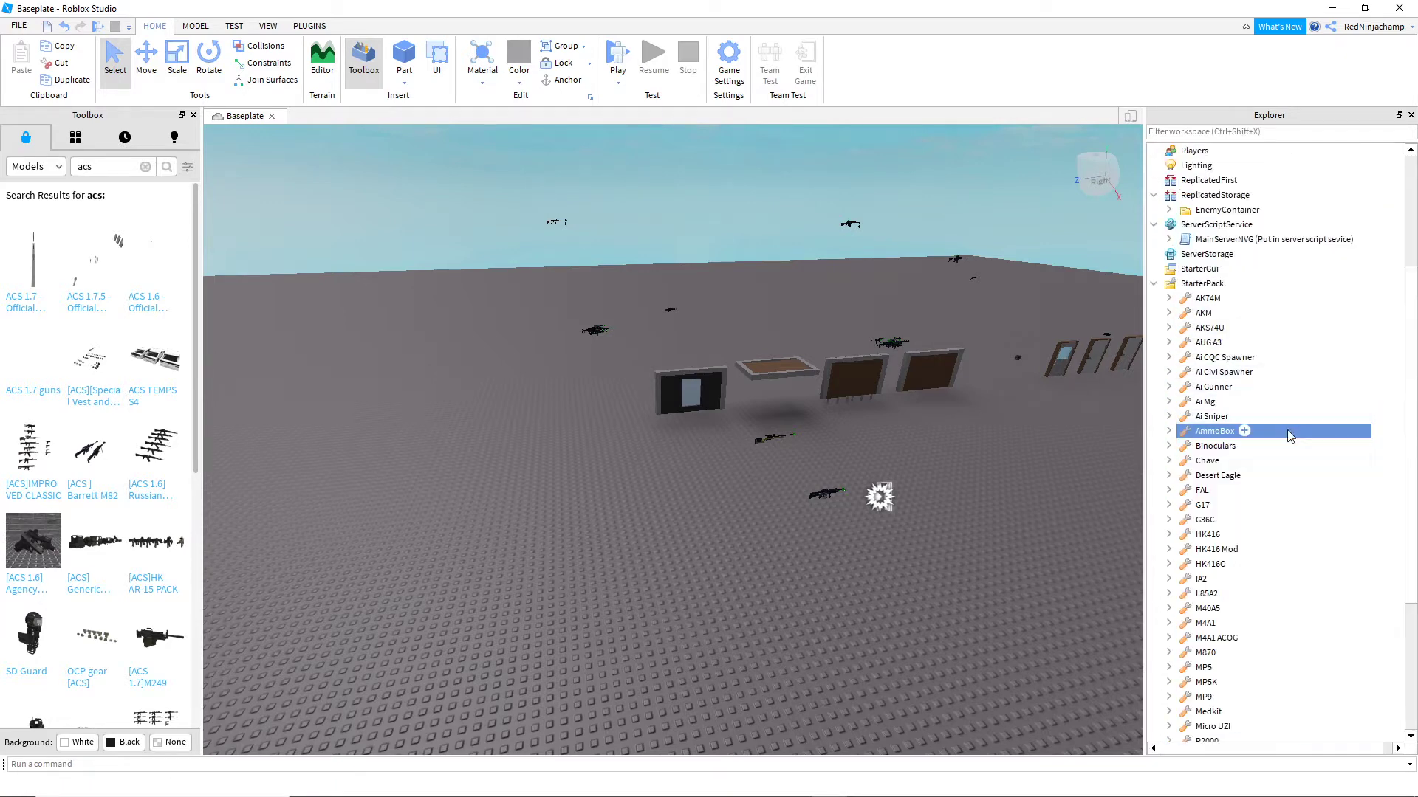
click(1156, 289)
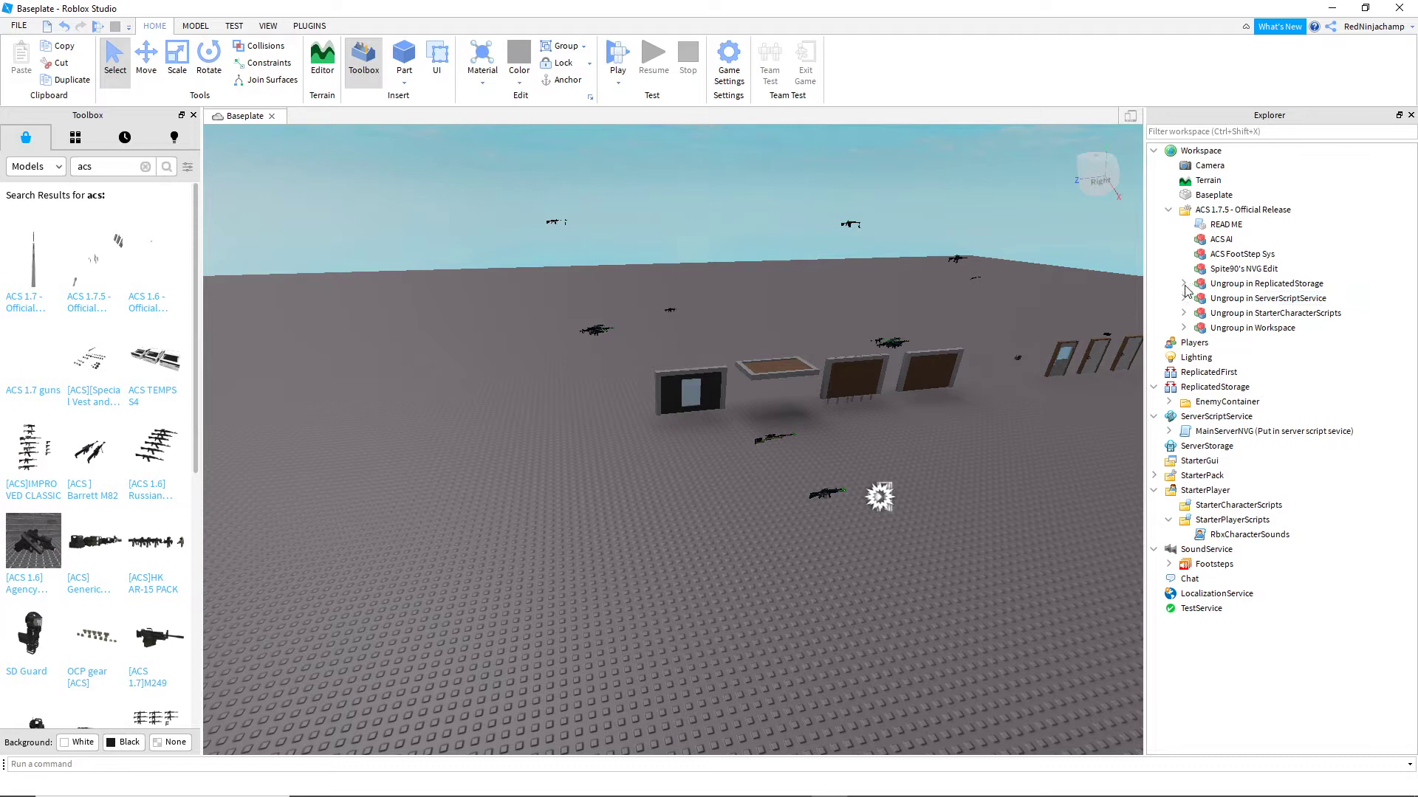
Move the "Ungroup in ReplicatedStorage" group from the ACS 1.7.5 model into ReplicatedStorage and ungroup it
click(1185, 284)
click(1184, 284)
drag(1235, 288, 1288, 396)
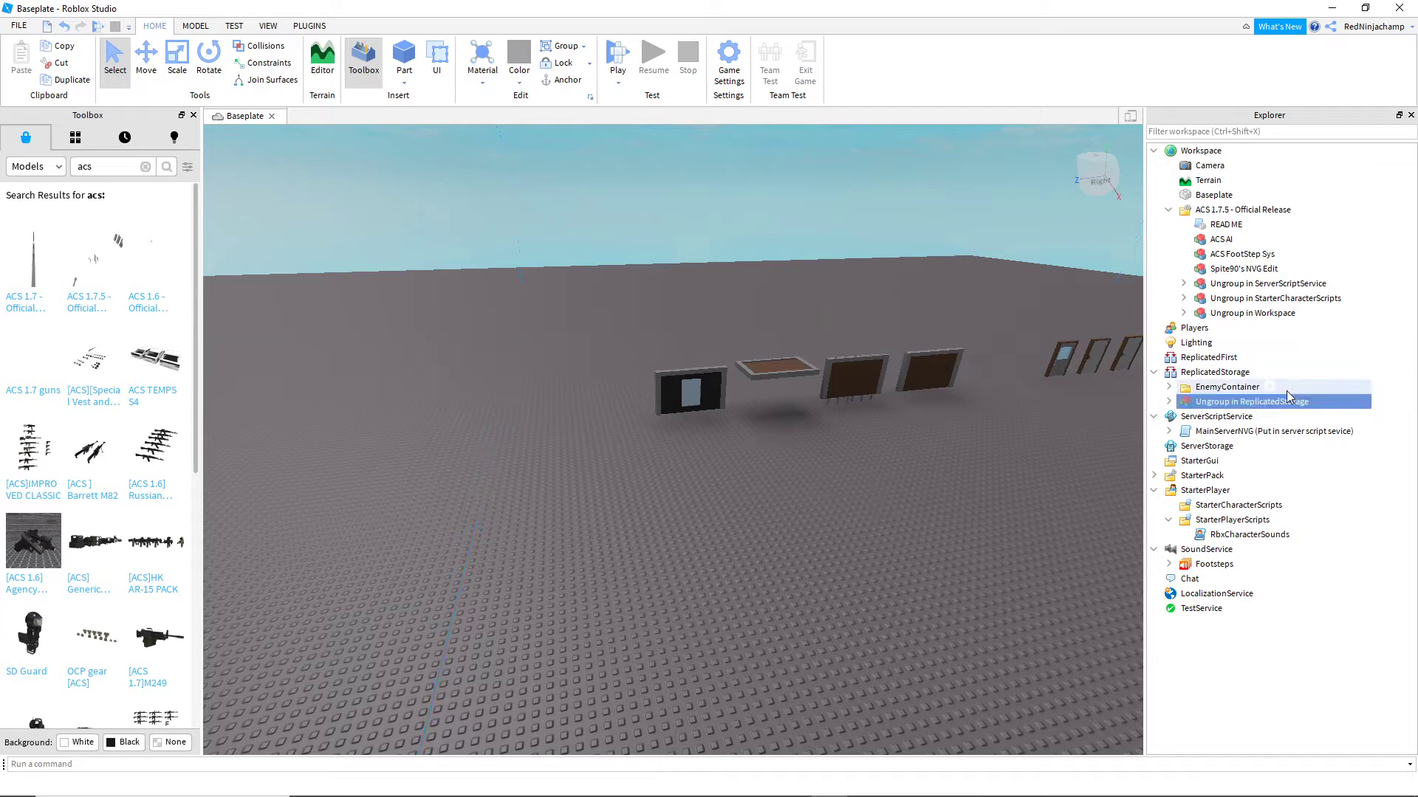
right_click(1235, 401)
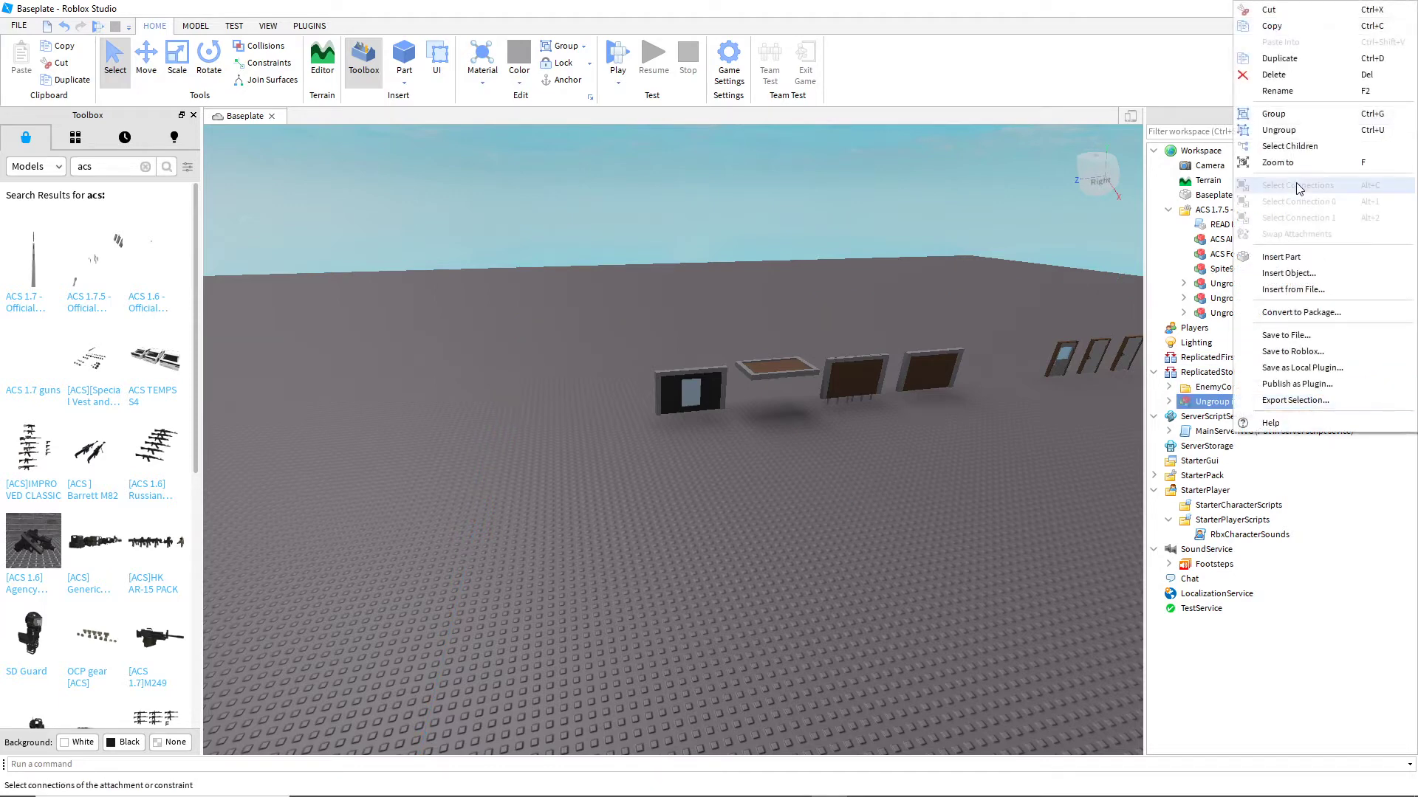
click(1287, 131)
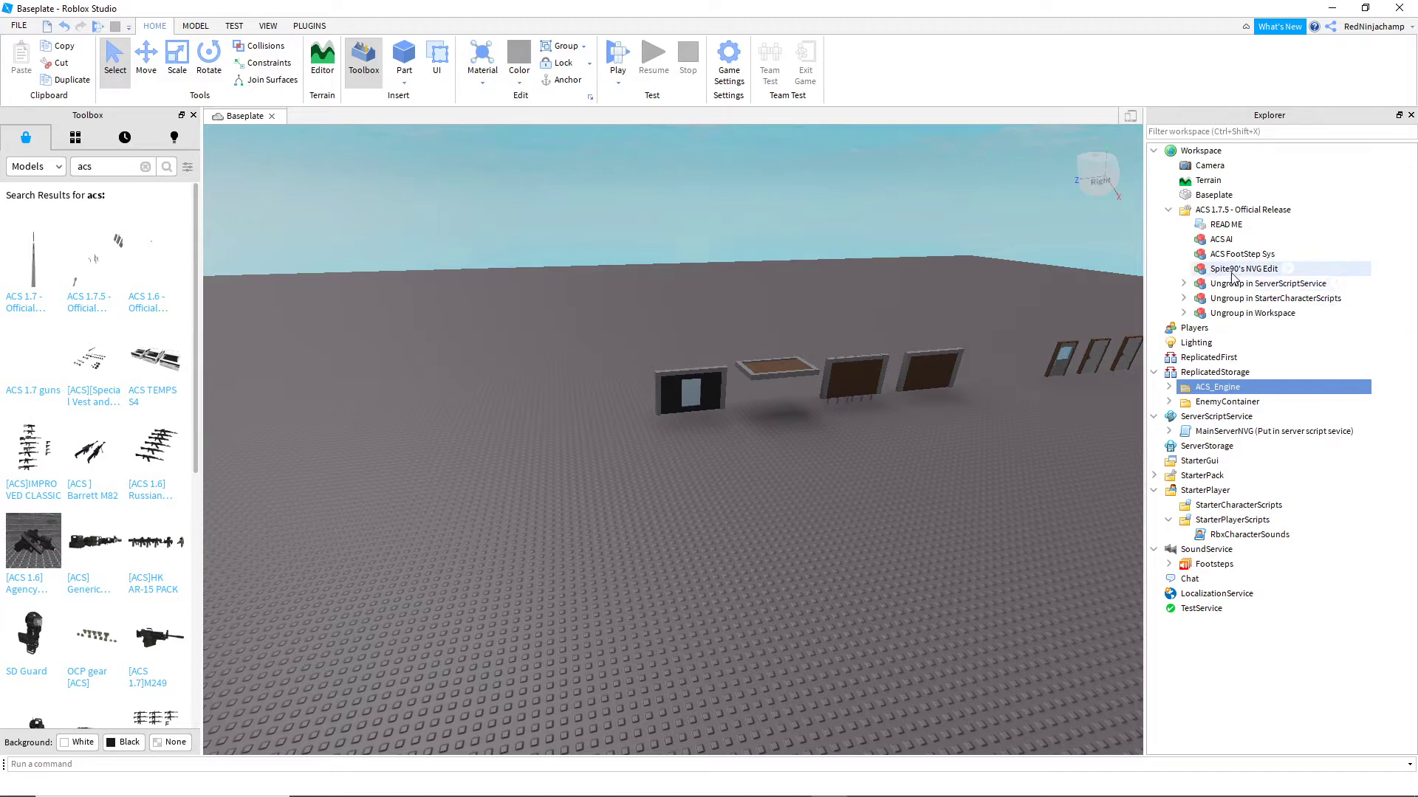
Move the ACS model's own "Ungroup in ServerScriptService" group into ServerScriptService and ungroup it
drag(1279, 289, 1350, 425)
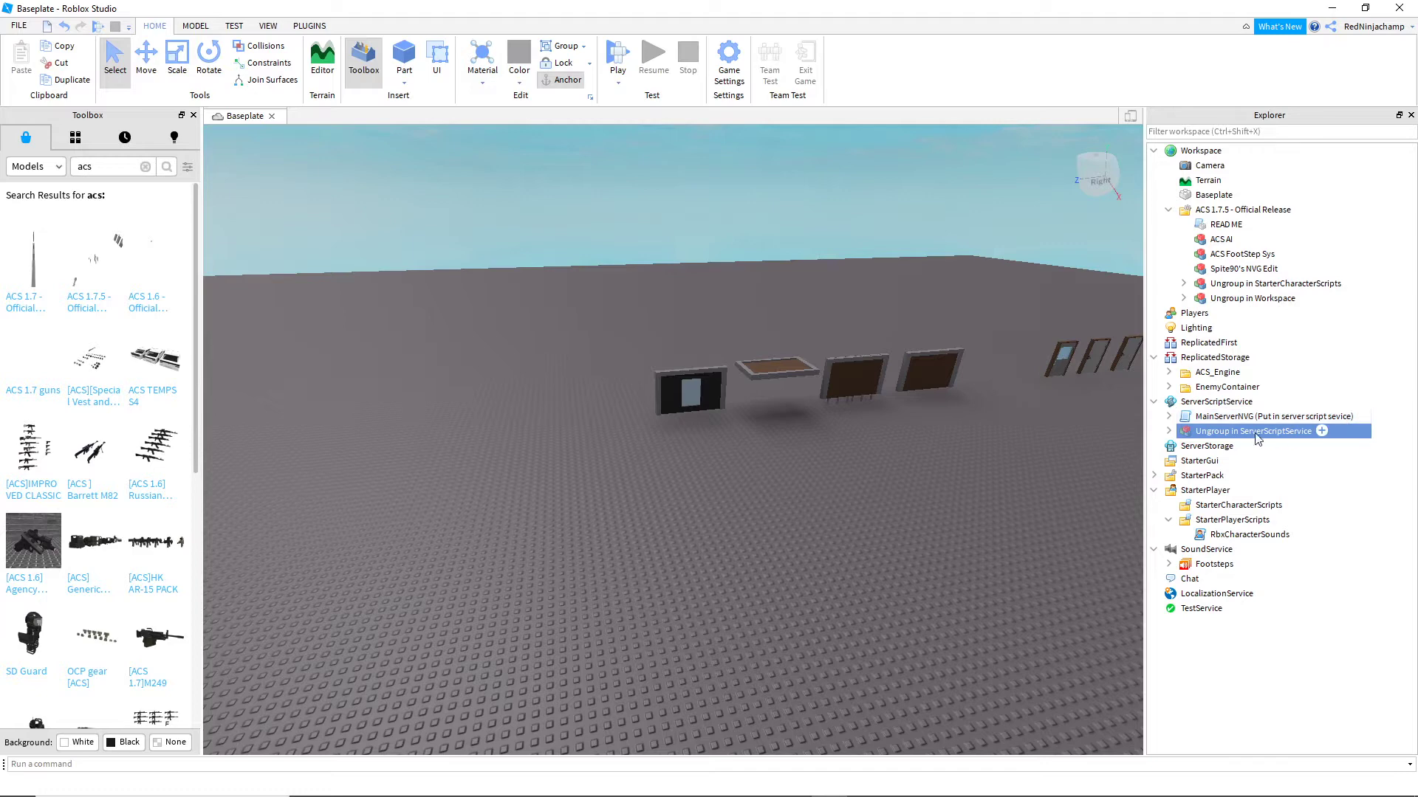
right_click(1259, 434)
click(1302, 136)
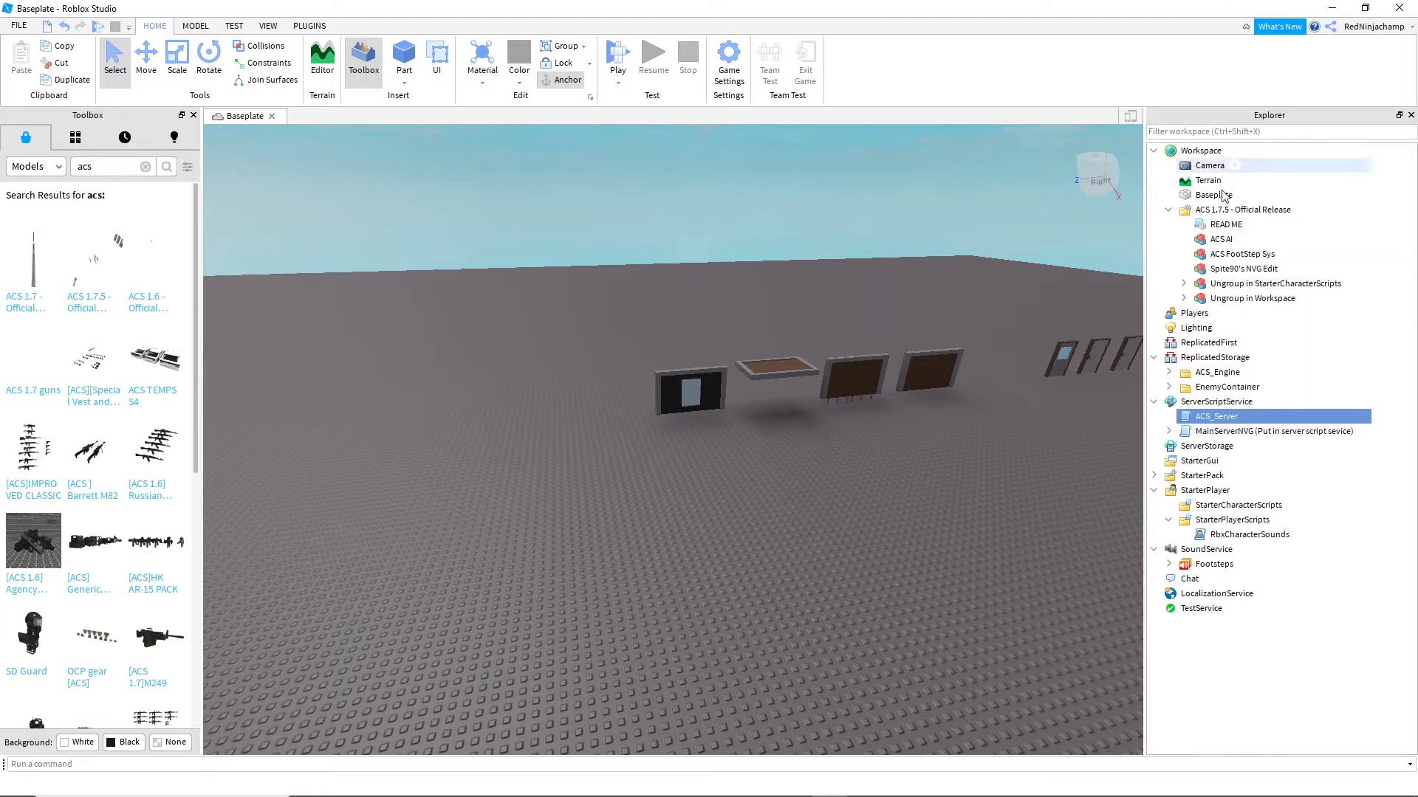
Move the "Ungroup in StarterCharacterScripts" group into StarterCharacterScripts under StarterPlayer and ungroup it
drag(1238, 290, 1277, 509)
right_click(1241, 508)
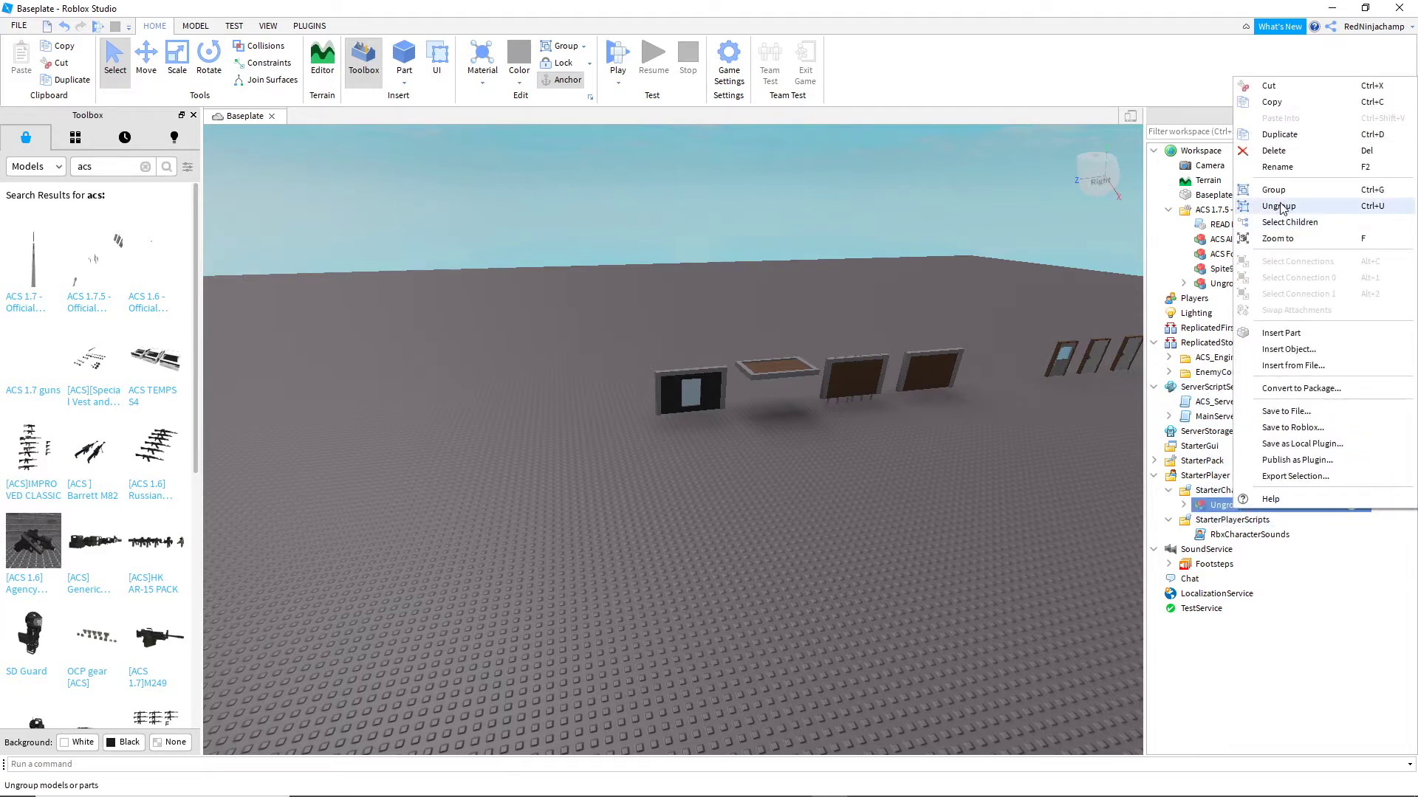
click(1281, 208)
Move the "Ungroup in Workspace" group out of the ACS 1.7.5 model directly into Workspace and ungroup it
drag(1247, 284, 1268, 155)
right_click(1220, 195)
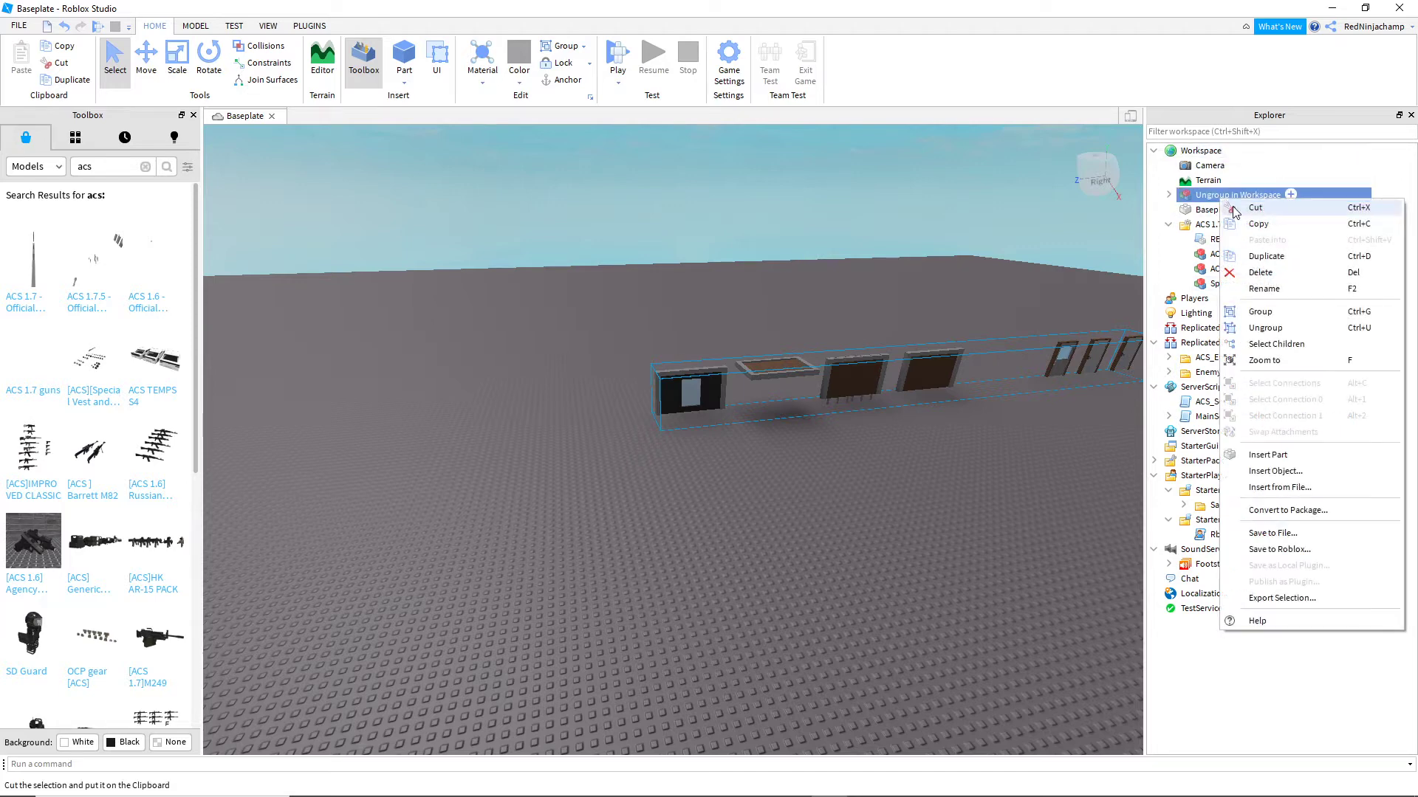
click(1270, 329)
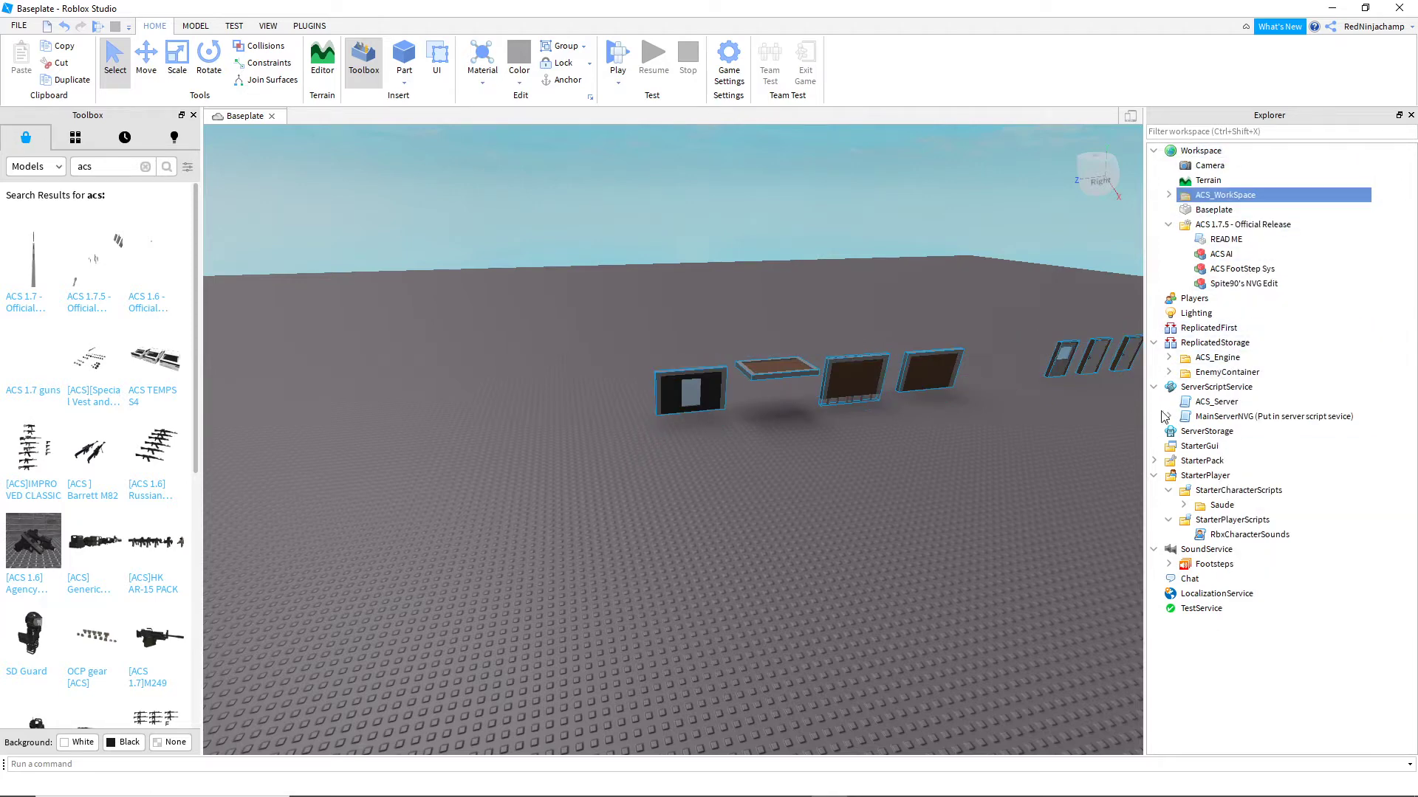
Delete the four sample breach walls standing on the baseplate
click(812, 443)
right_drag(812, 443, 831, 437)
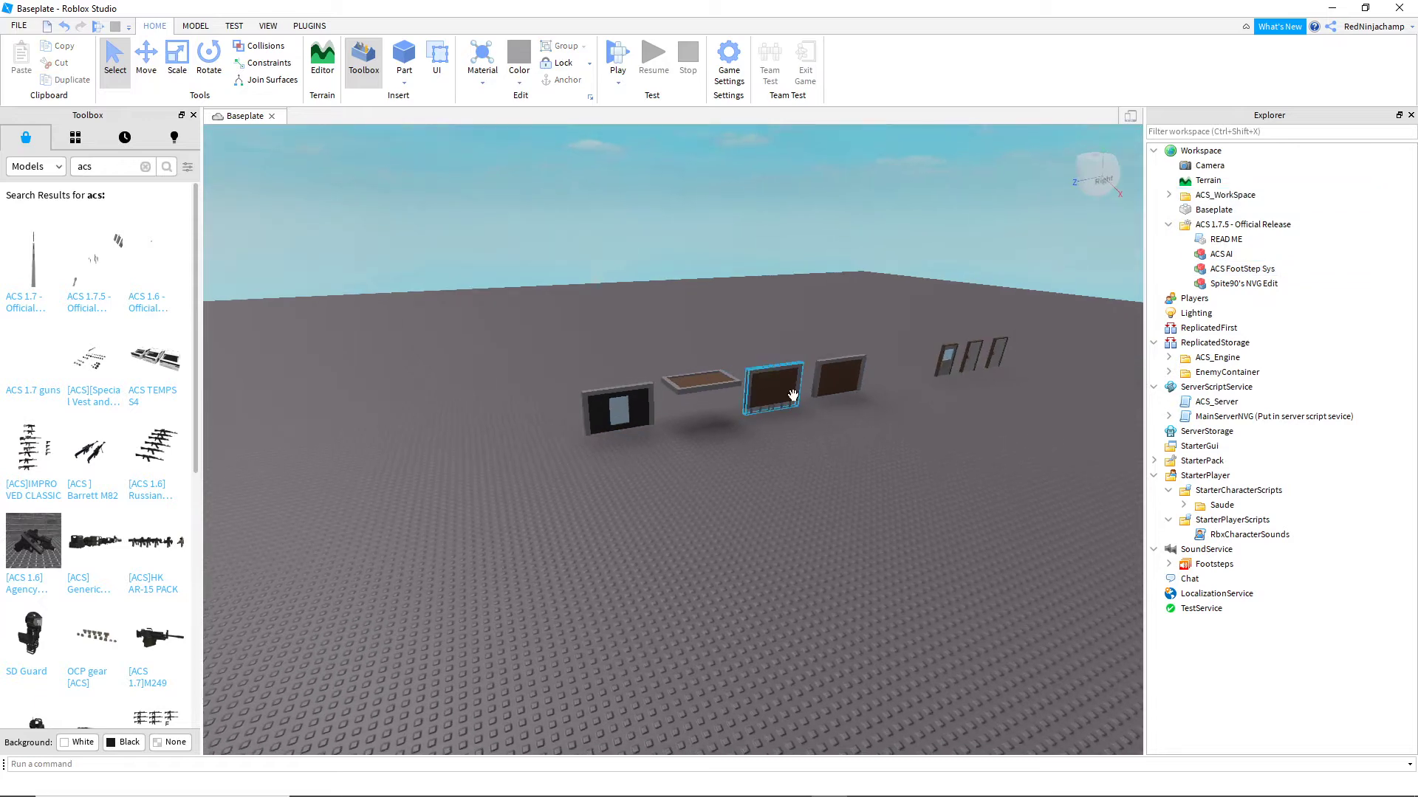
click(788, 393)
key(Delete)
click(705, 377)
key(Delete)
click(613, 413)
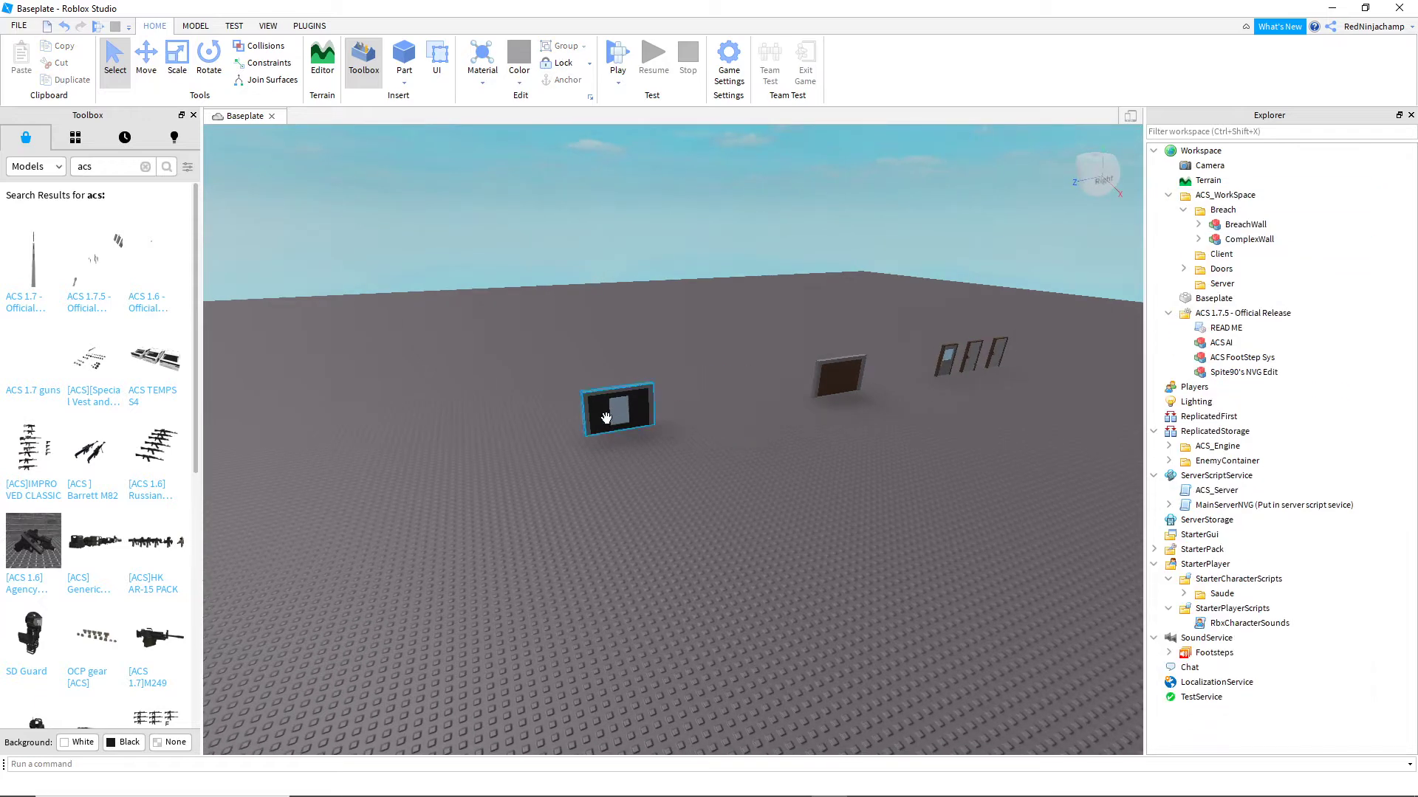
key(Delete)
click(836, 384)
key(Delete)
Delete the three sample doors standing on the baseplate
click(946, 360)
key(Delete)
click(971, 357)
key(Delete)
click(993, 356)
key(Delete)
Collapse the ACS_WorkSpace folder and the ACS 1.7.5 - Official Release model in the Explorer tree
right_drag(909, 378, 895, 381)
scroll(895, 381, down, 5)
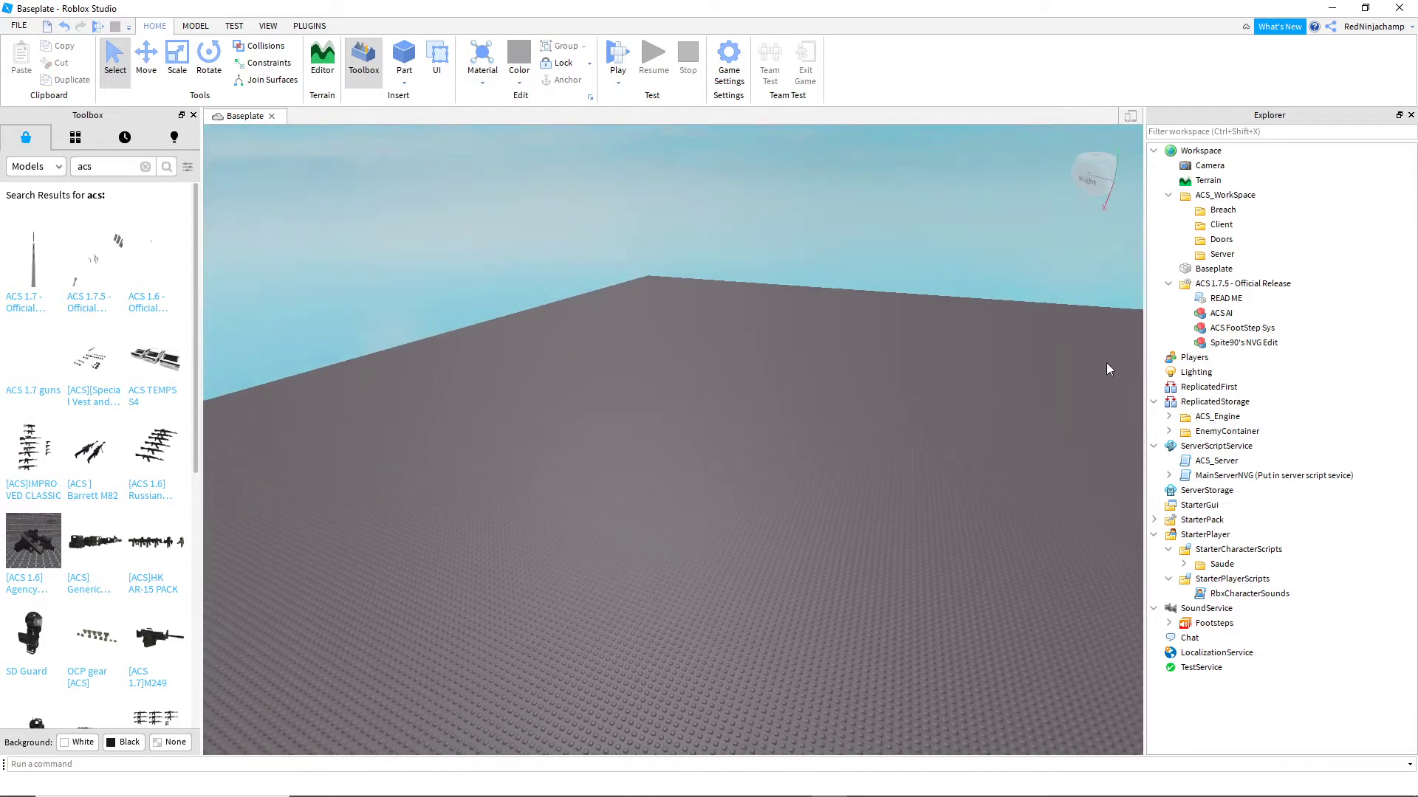
right_drag(571, 356, 571, 356)
scroll(572, 356, down, 3)
right_drag(691, 300, 691, 301)
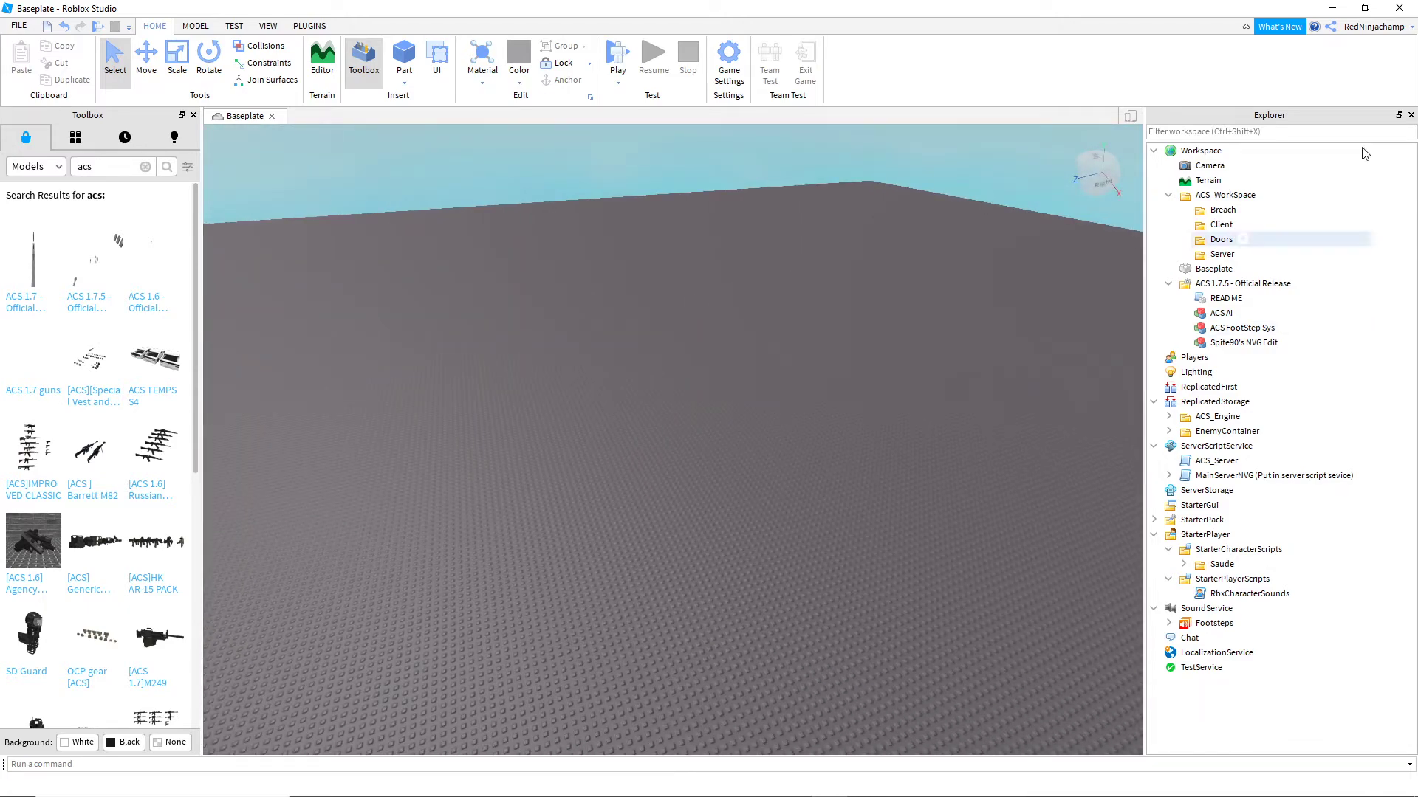
click(1169, 196)
click(1169, 226)
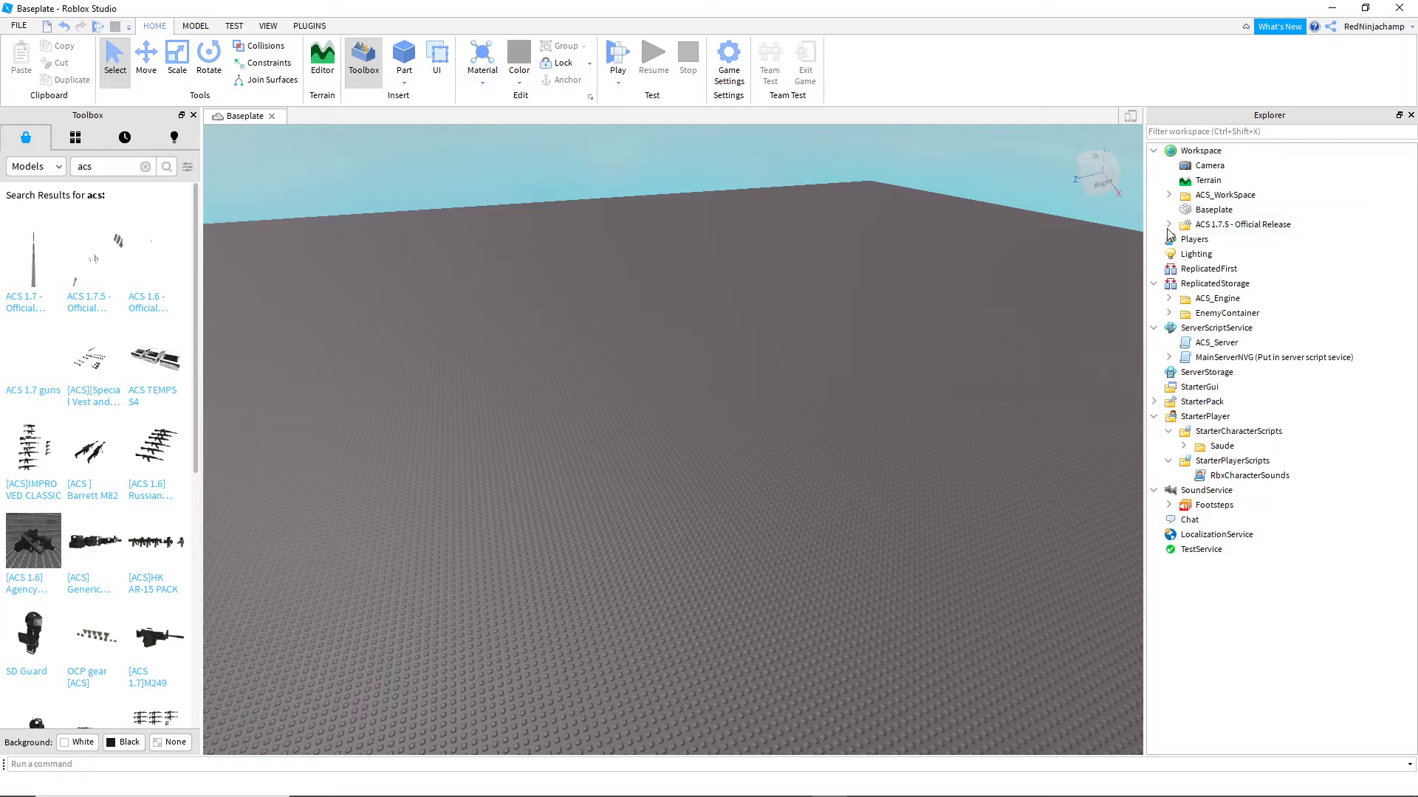
key(w)
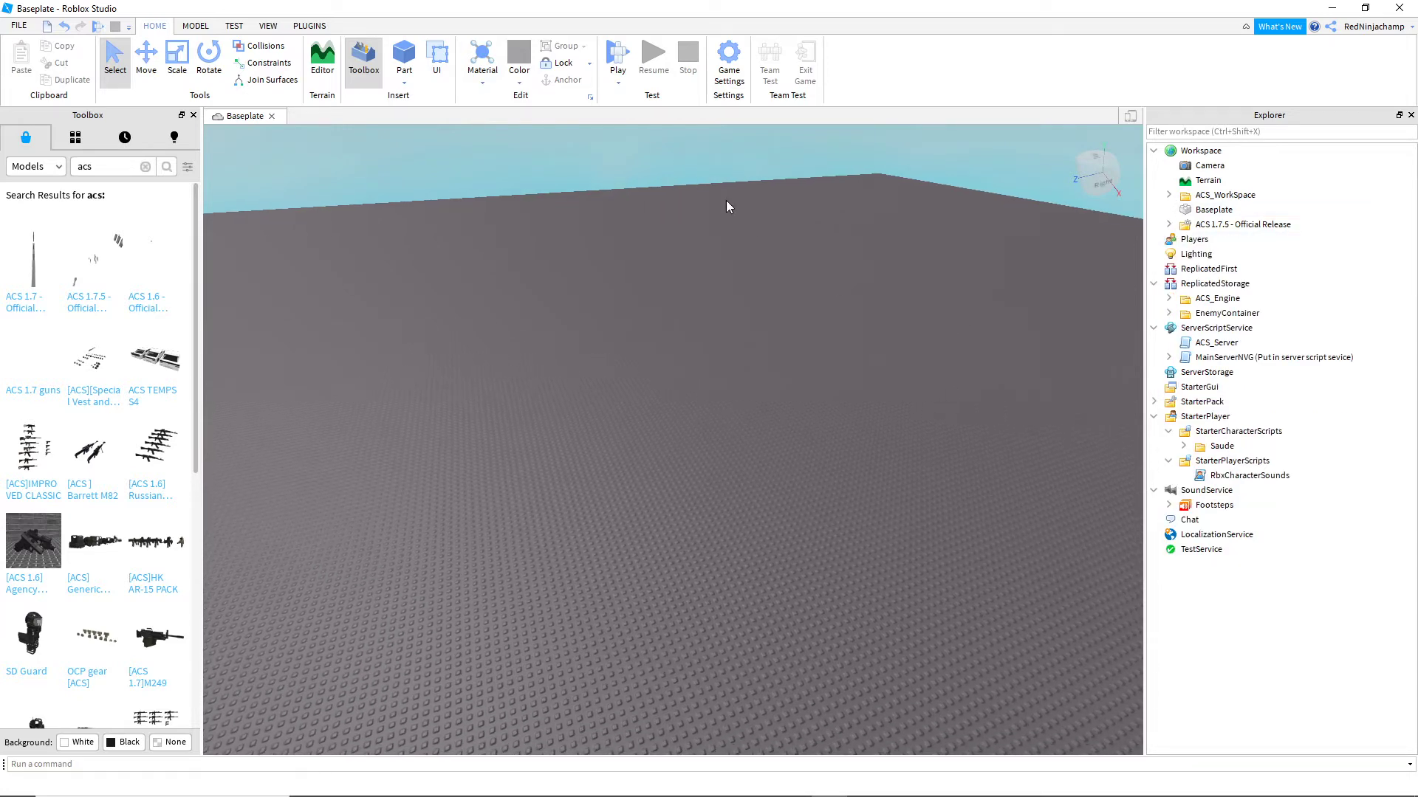
Set the game's avatar type to R6 in the Game Settings and save the change
click(747, 73)
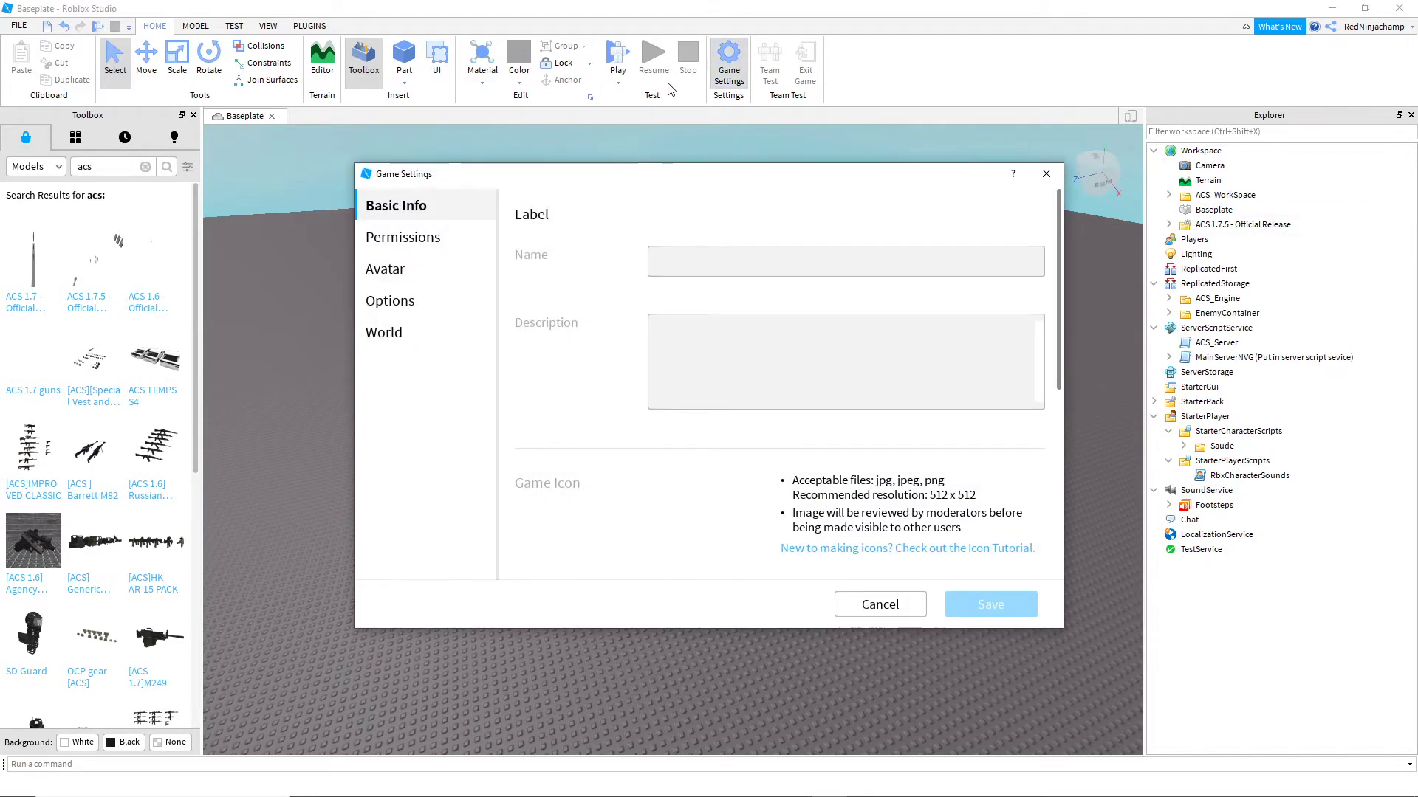
click(381, 268)
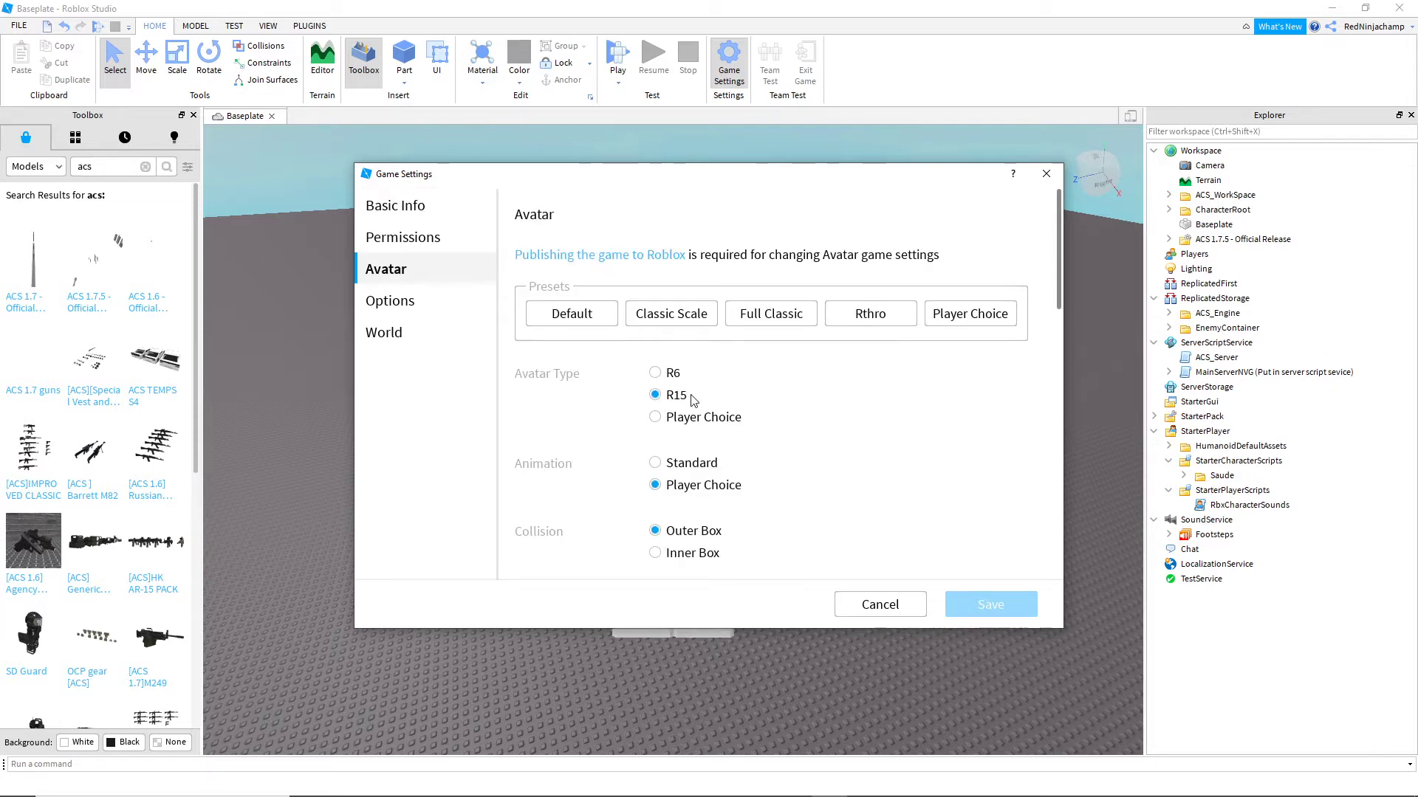
click(655, 374)
click(656, 397)
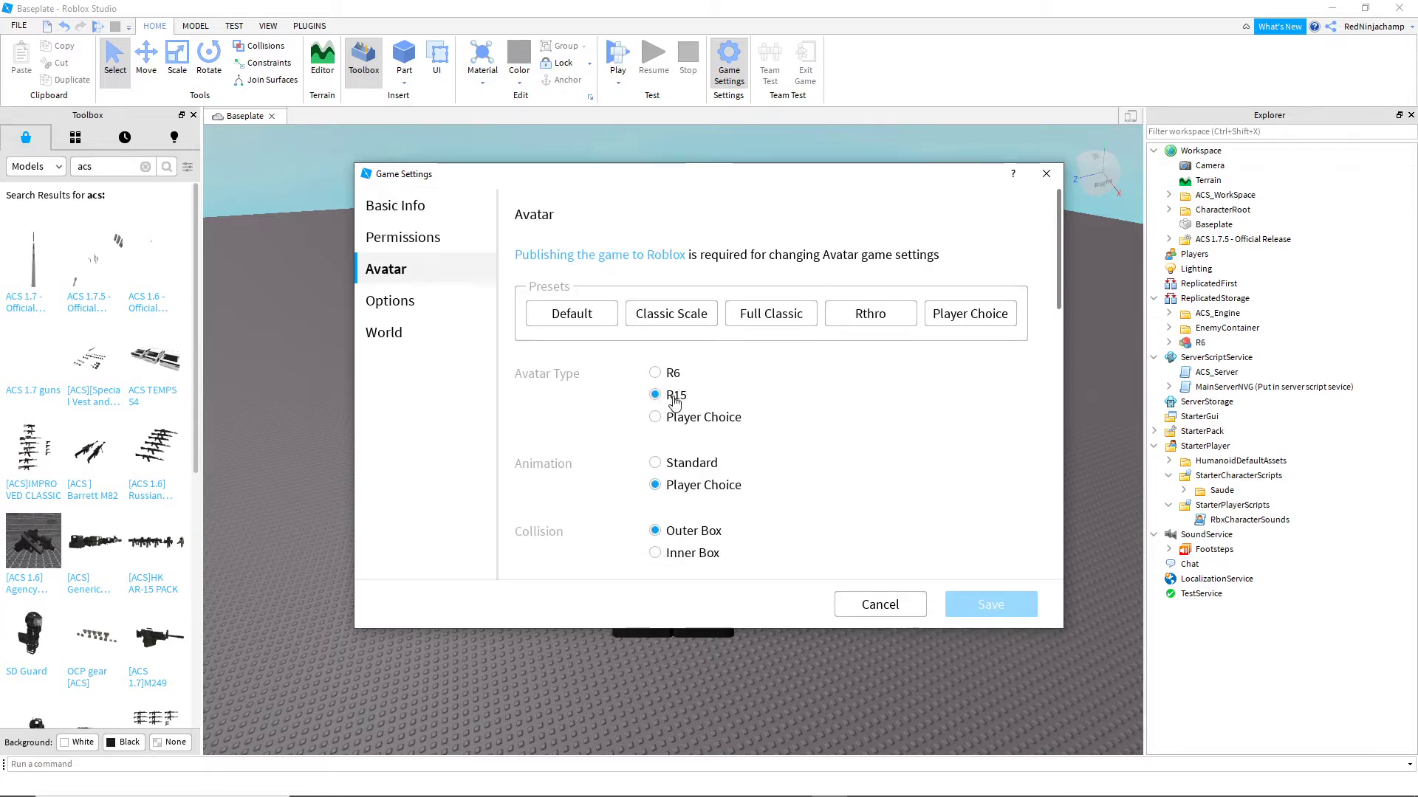
click(656, 375)
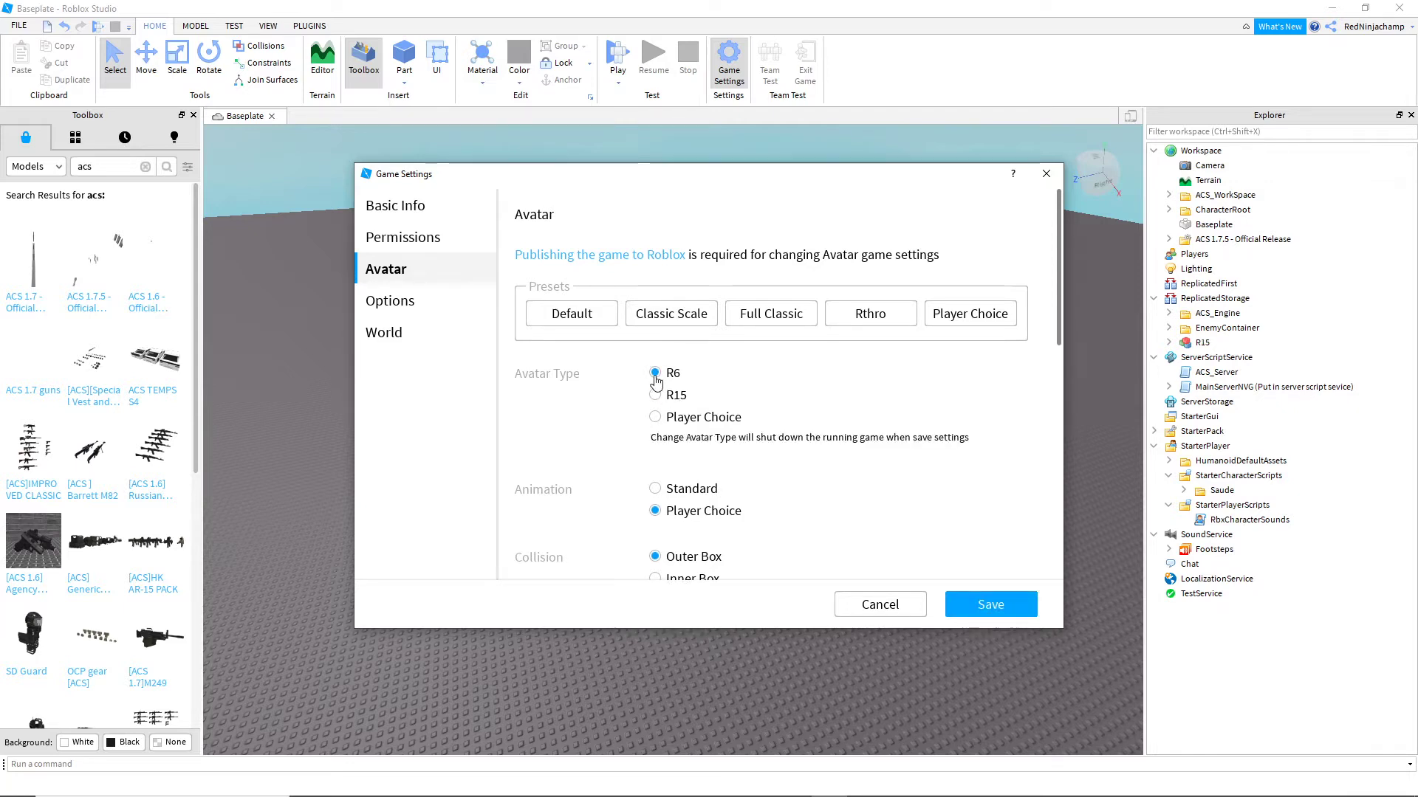
click(655, 397)
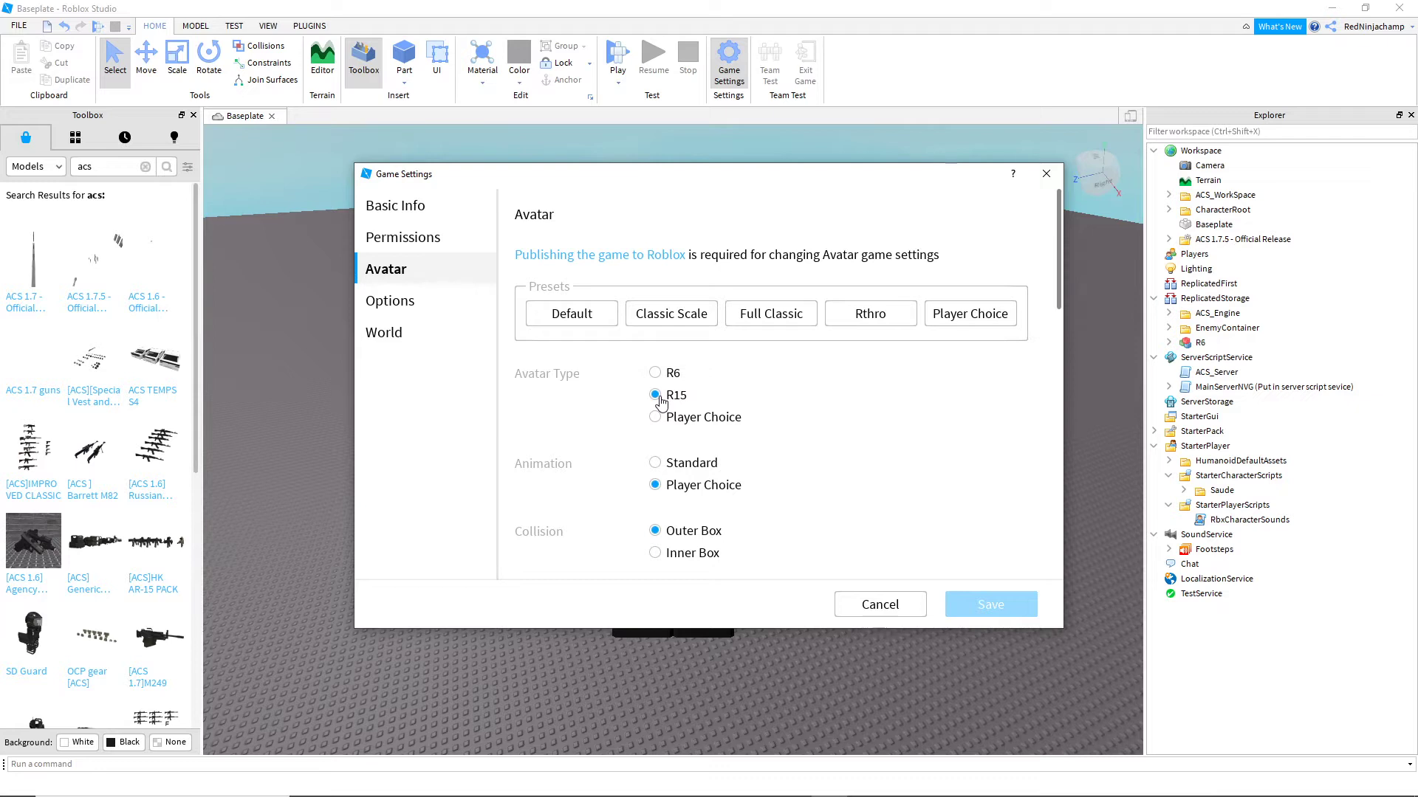
click(655, 375)
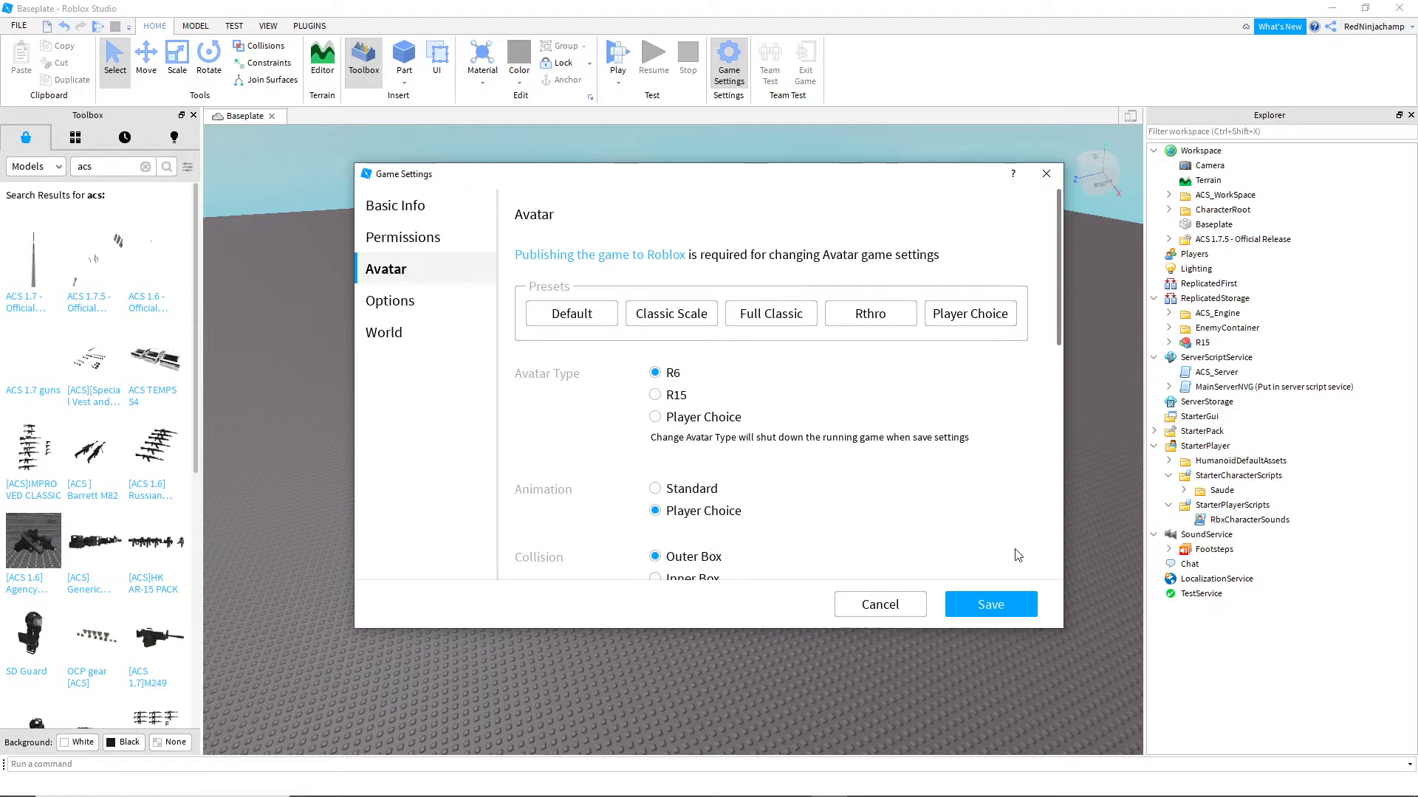
click(983, 608)
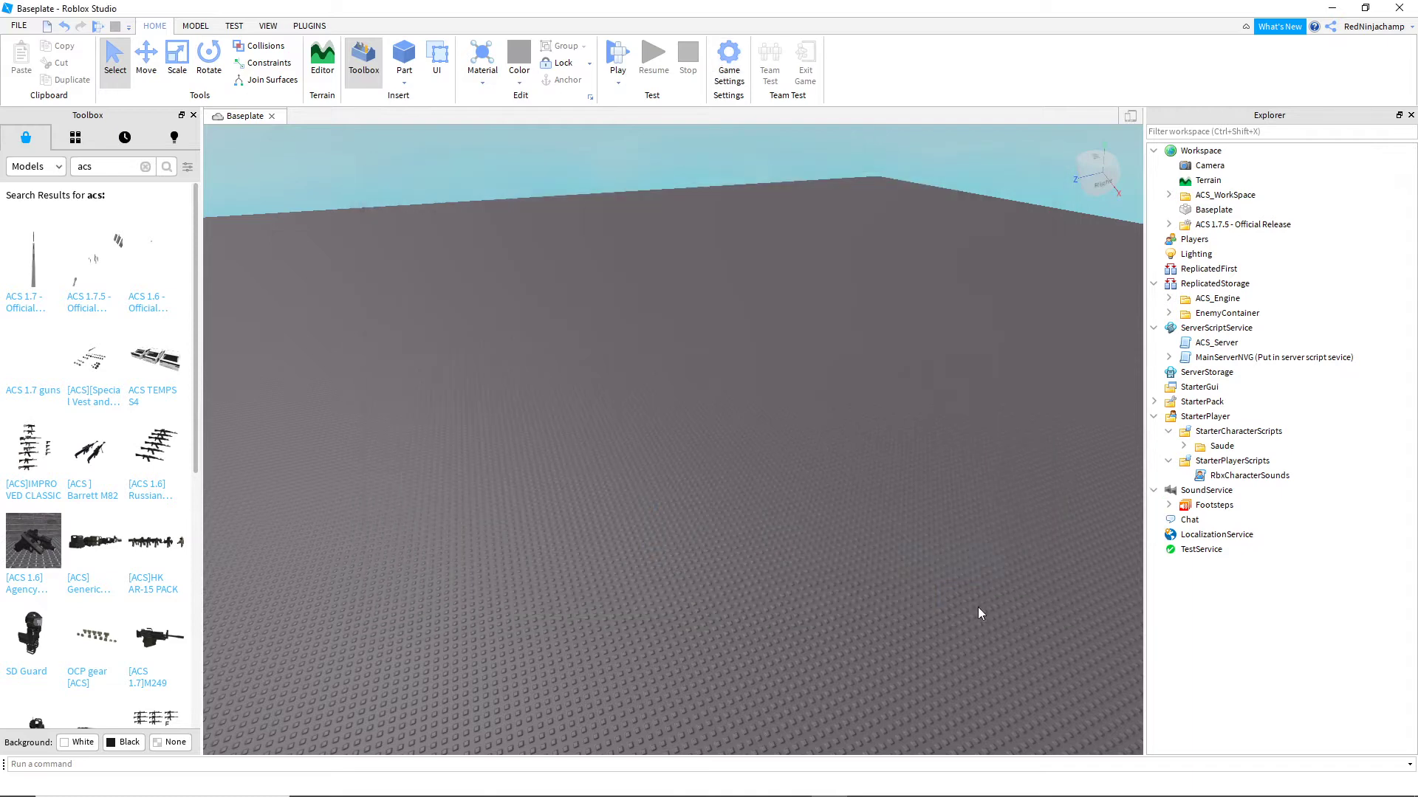
Start a play test of the place and walk the character around the baseplate
right_drag(831, 460, 684, 166)
right_drag(733, 256, 733, 257)
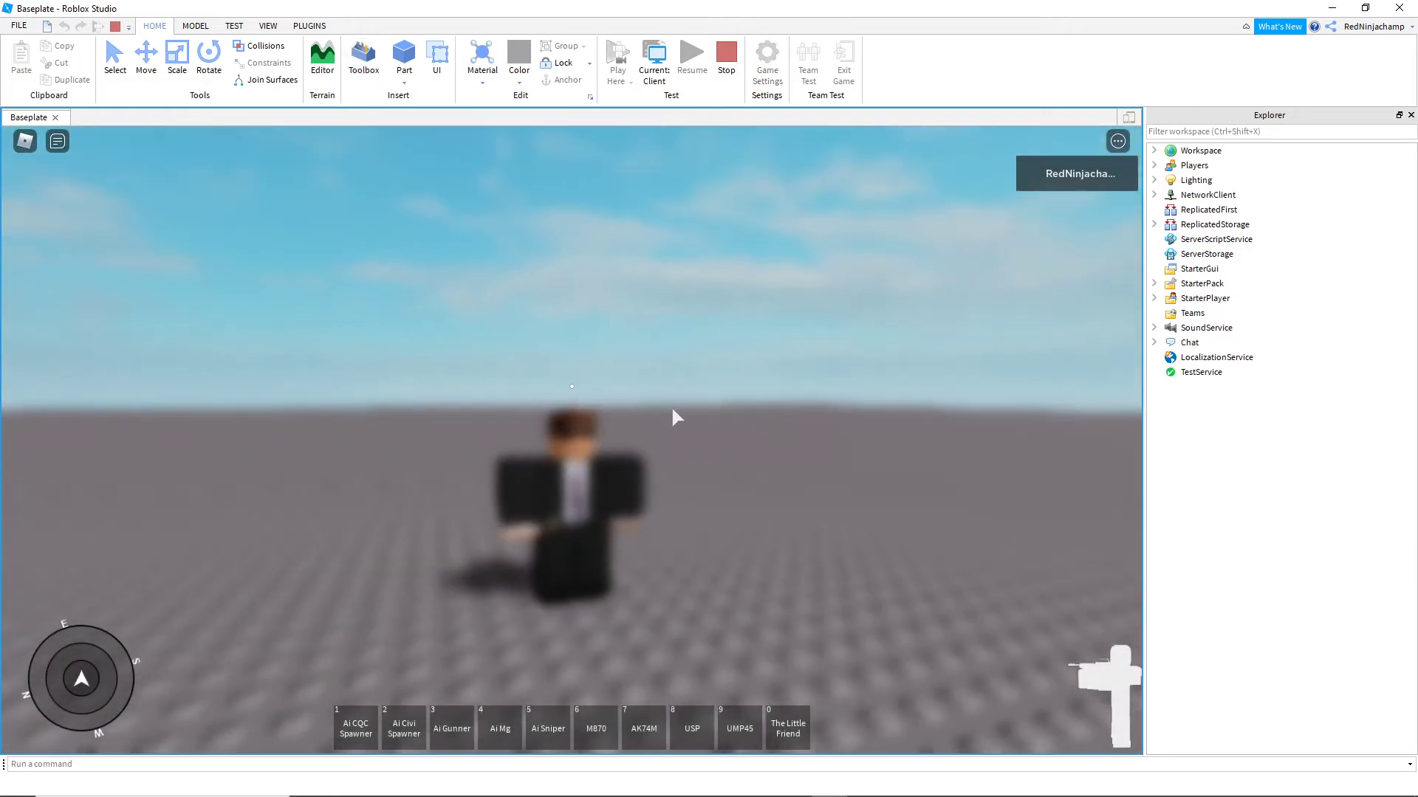
right_drag(673, 410, 672, 410)
key(w)
key(a)
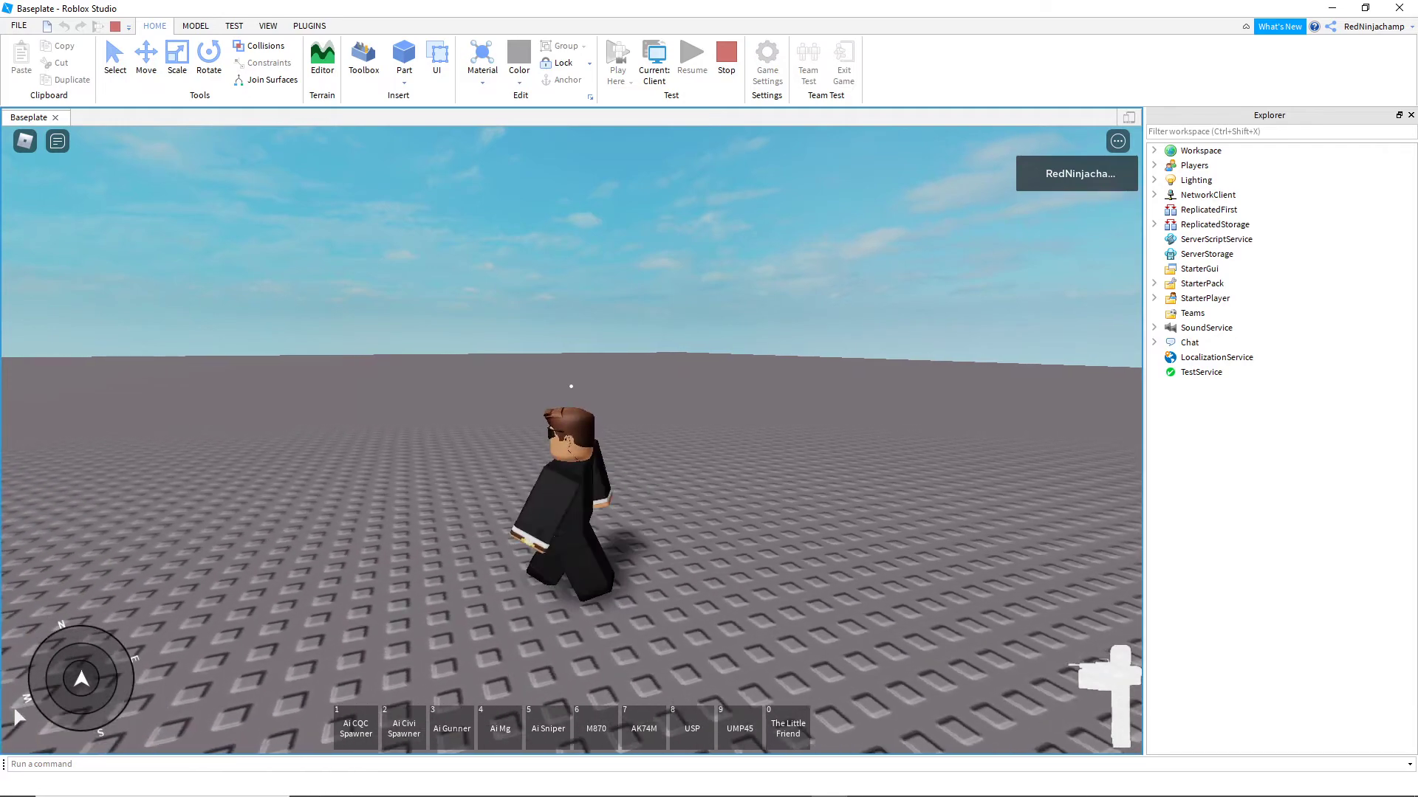
right_drag(387, 500, 387, 500)
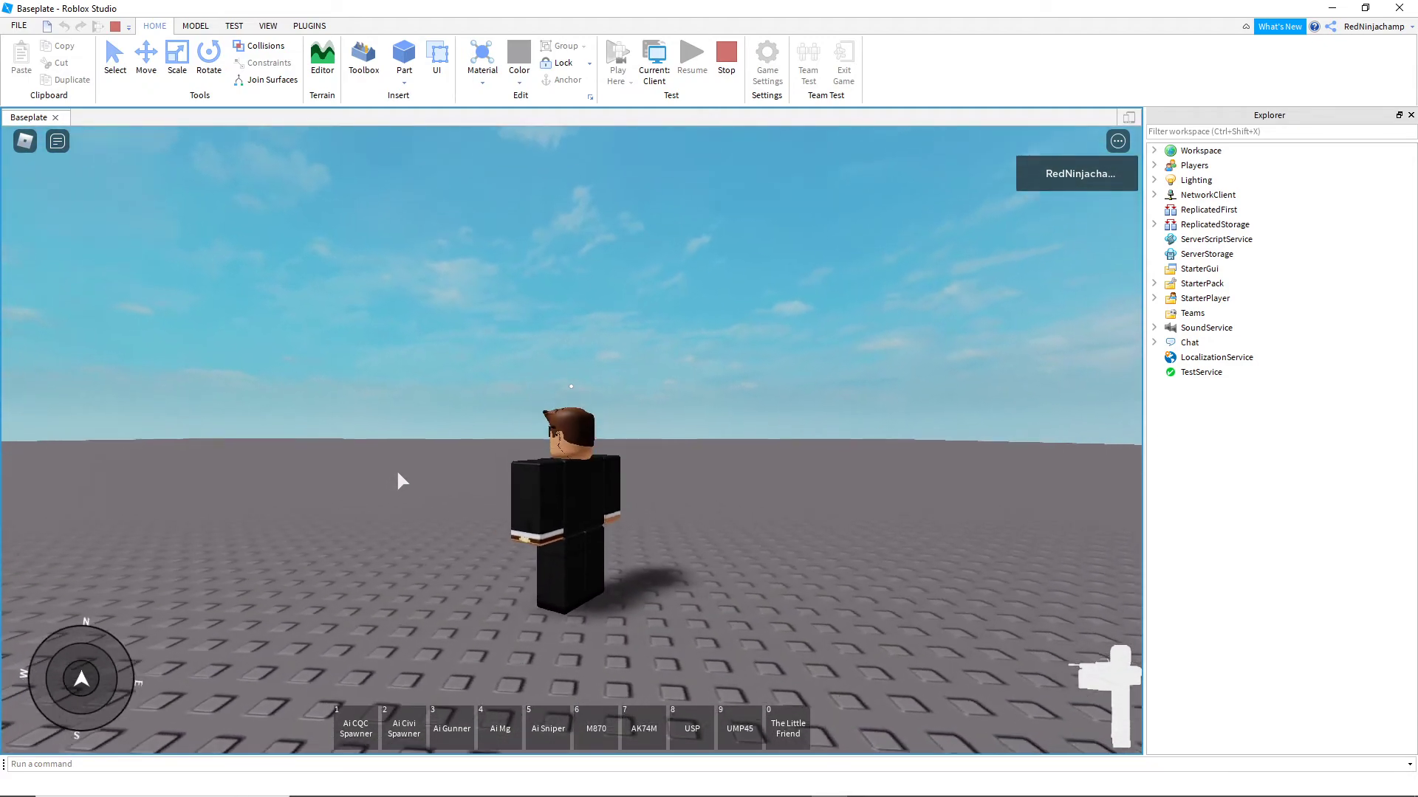
Test the installed weapons by equipping the M870, AK74M and USP in turn and firing them
key(5)
key(6)
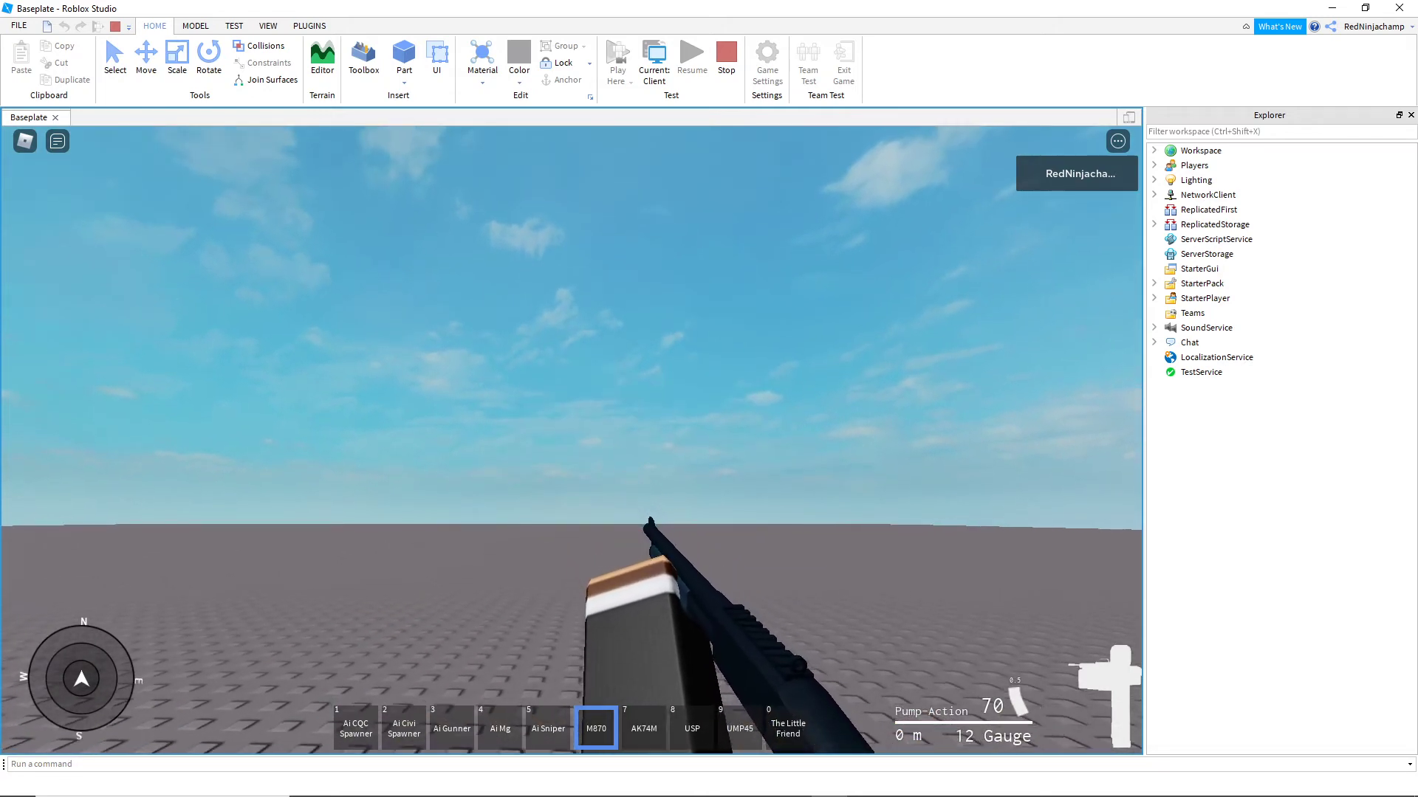
click(571, 440)
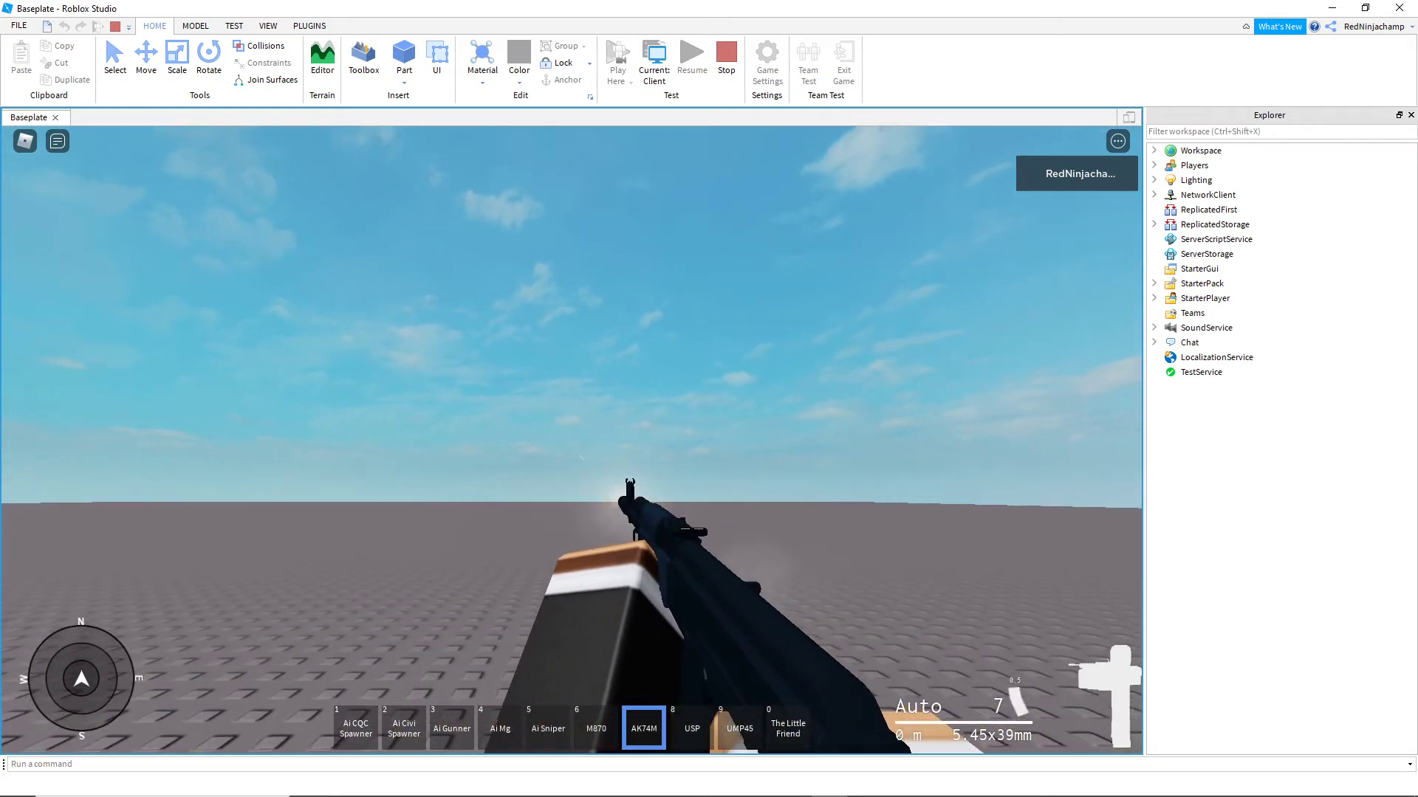
key(f)
click(572, 440)
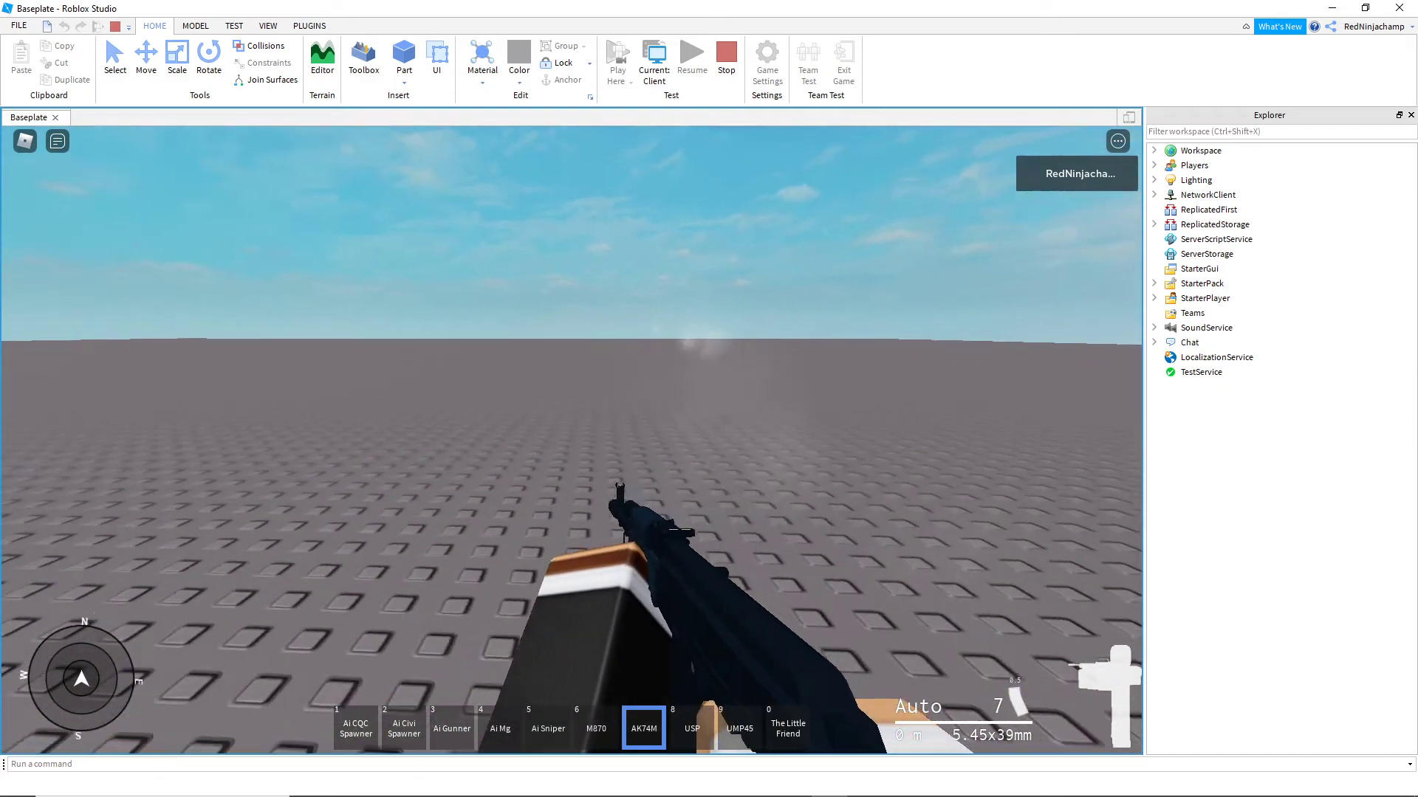
click(571, 440)
key(8)
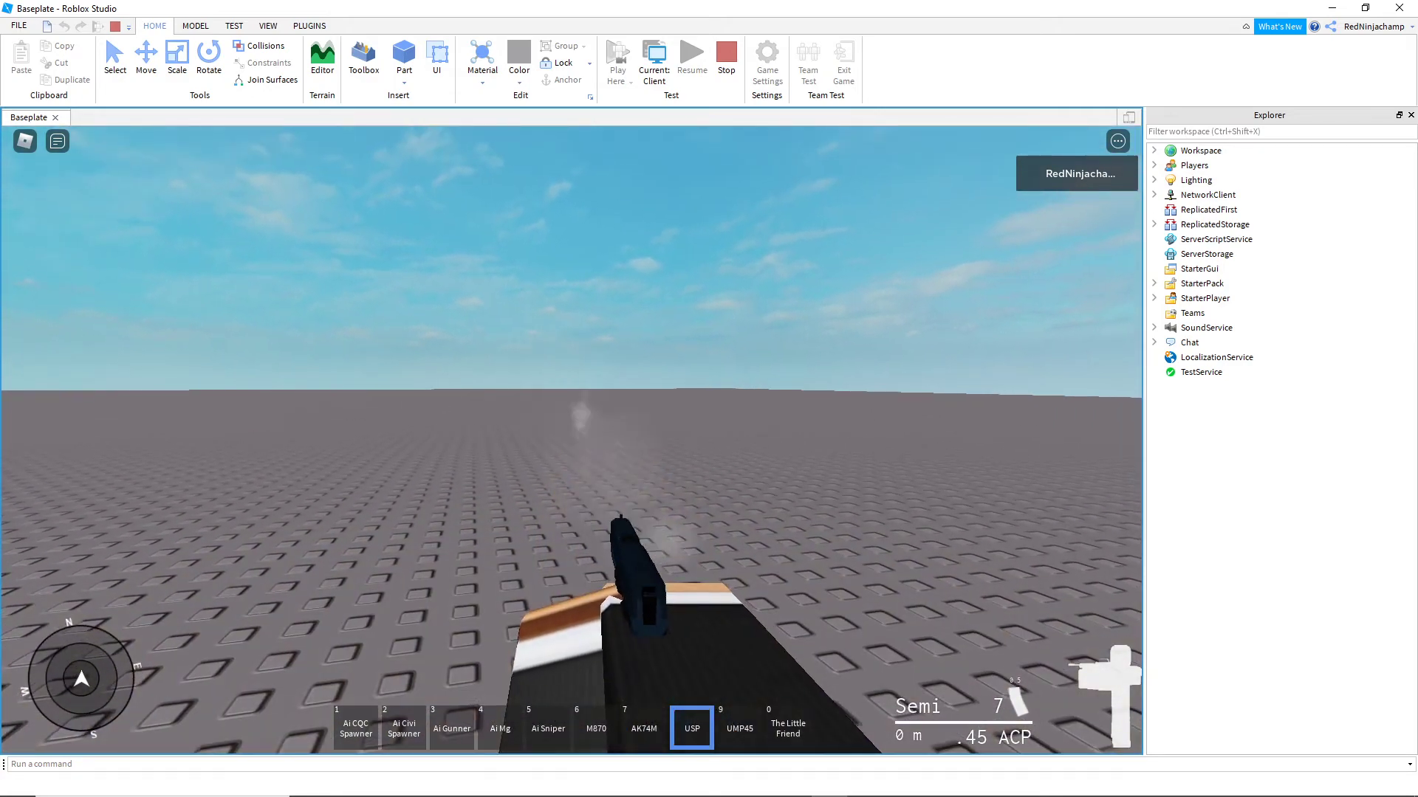
click(572, 440)
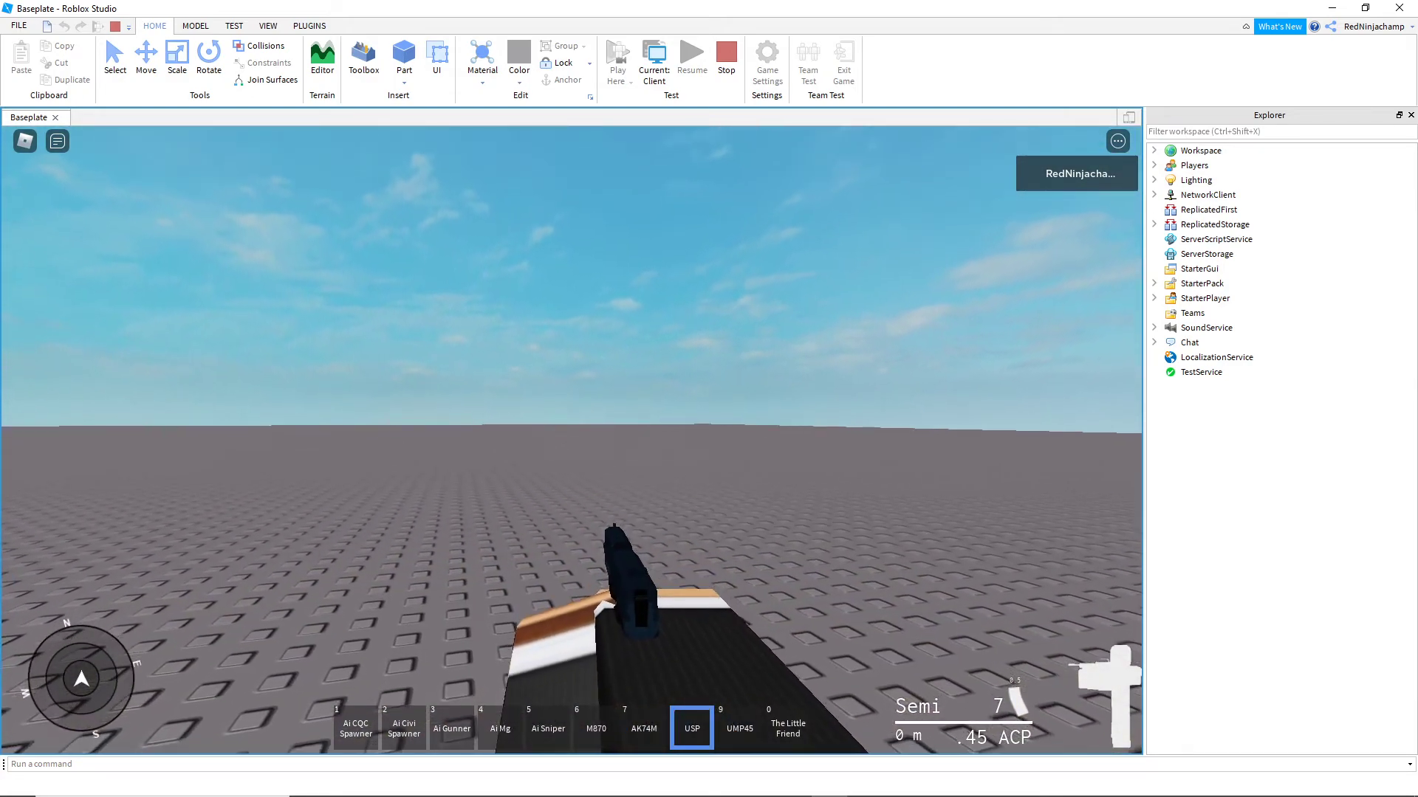
Equip and fire the UMP45, put it away and return to a third-person view of the character
key(7)
click(572, 440)
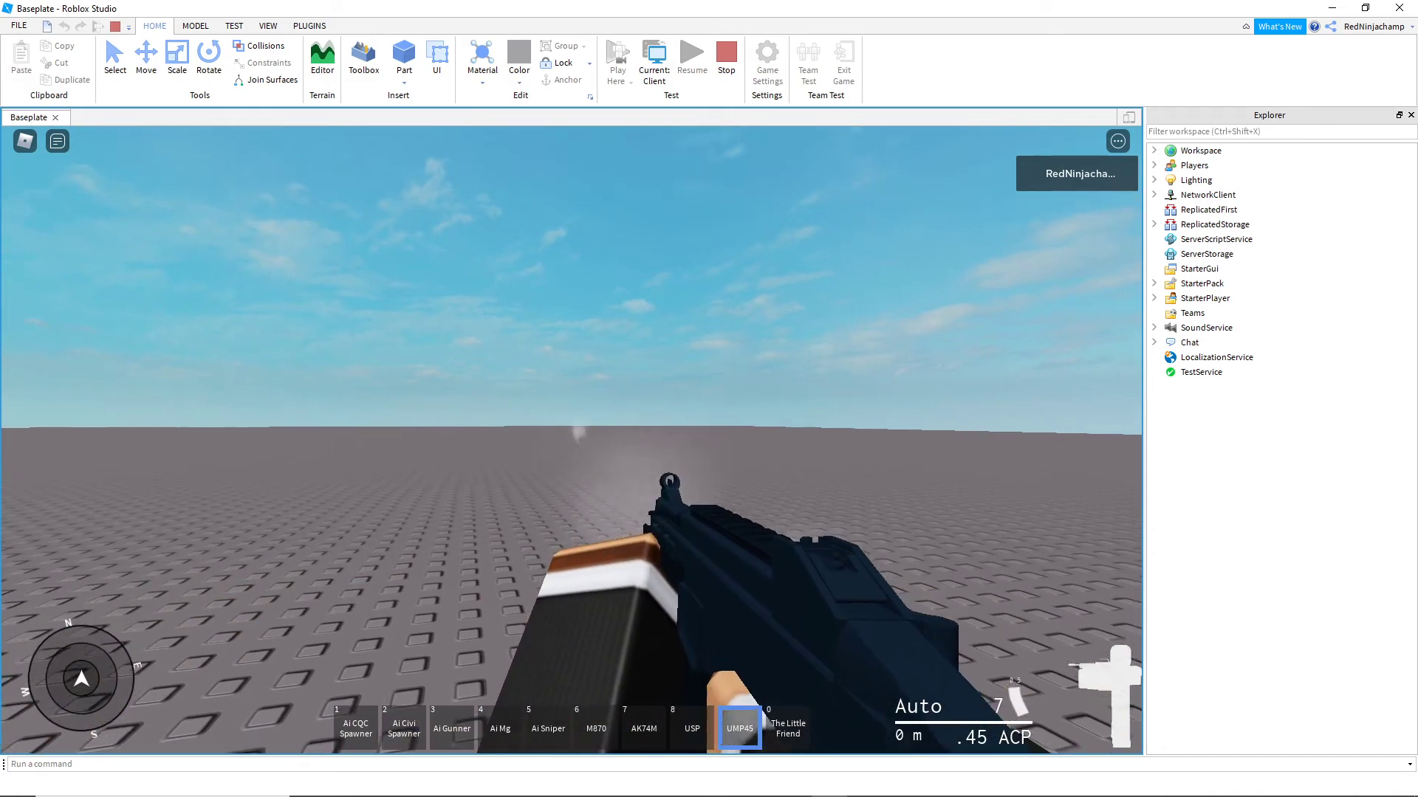
key(9)
right_drag(572, 440, 572, 440)
scroll(572, 440, down, 2)
Spawn an AI sniper with the Ai Sniper tool and shoot at it with the M870, aiming down its sights
key(1)
key(w)
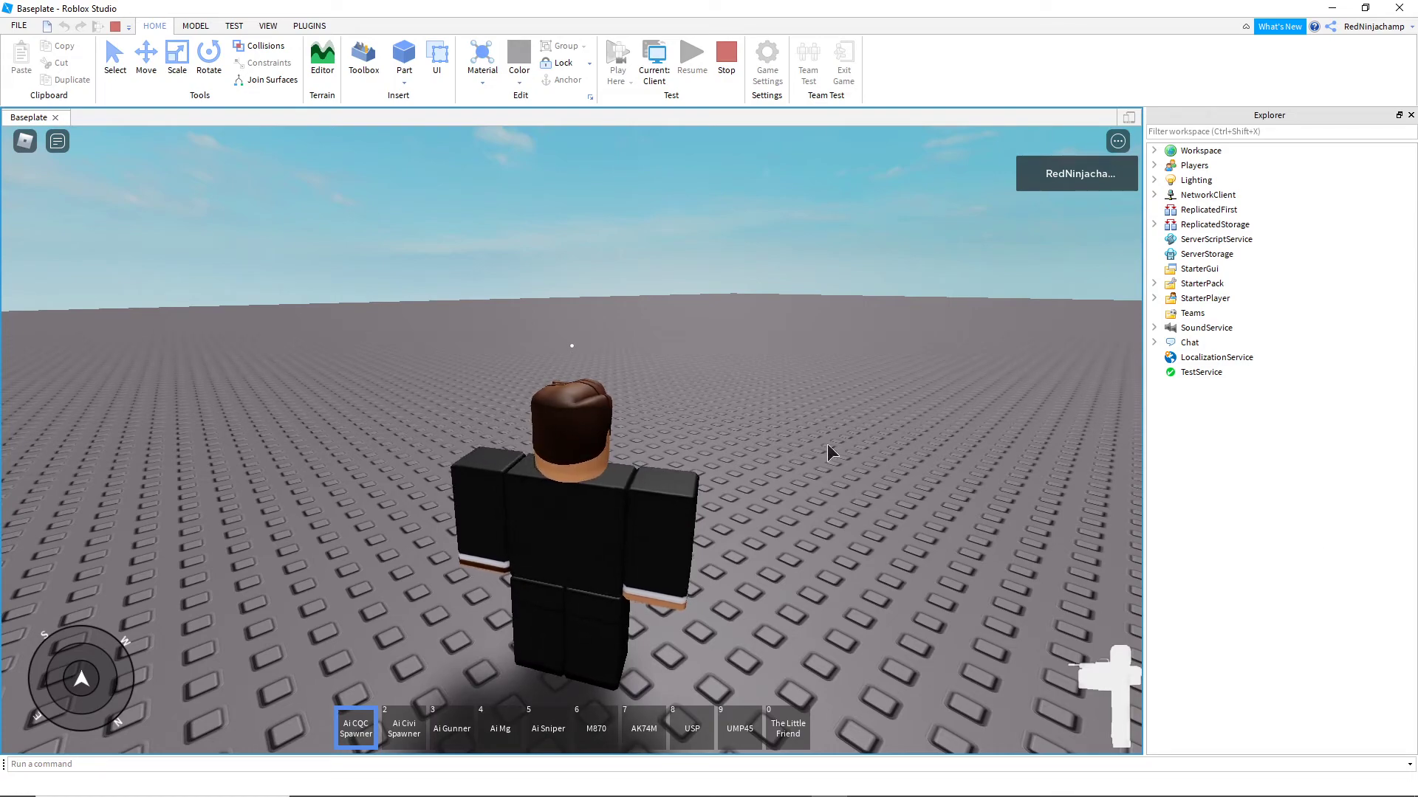
key(6)
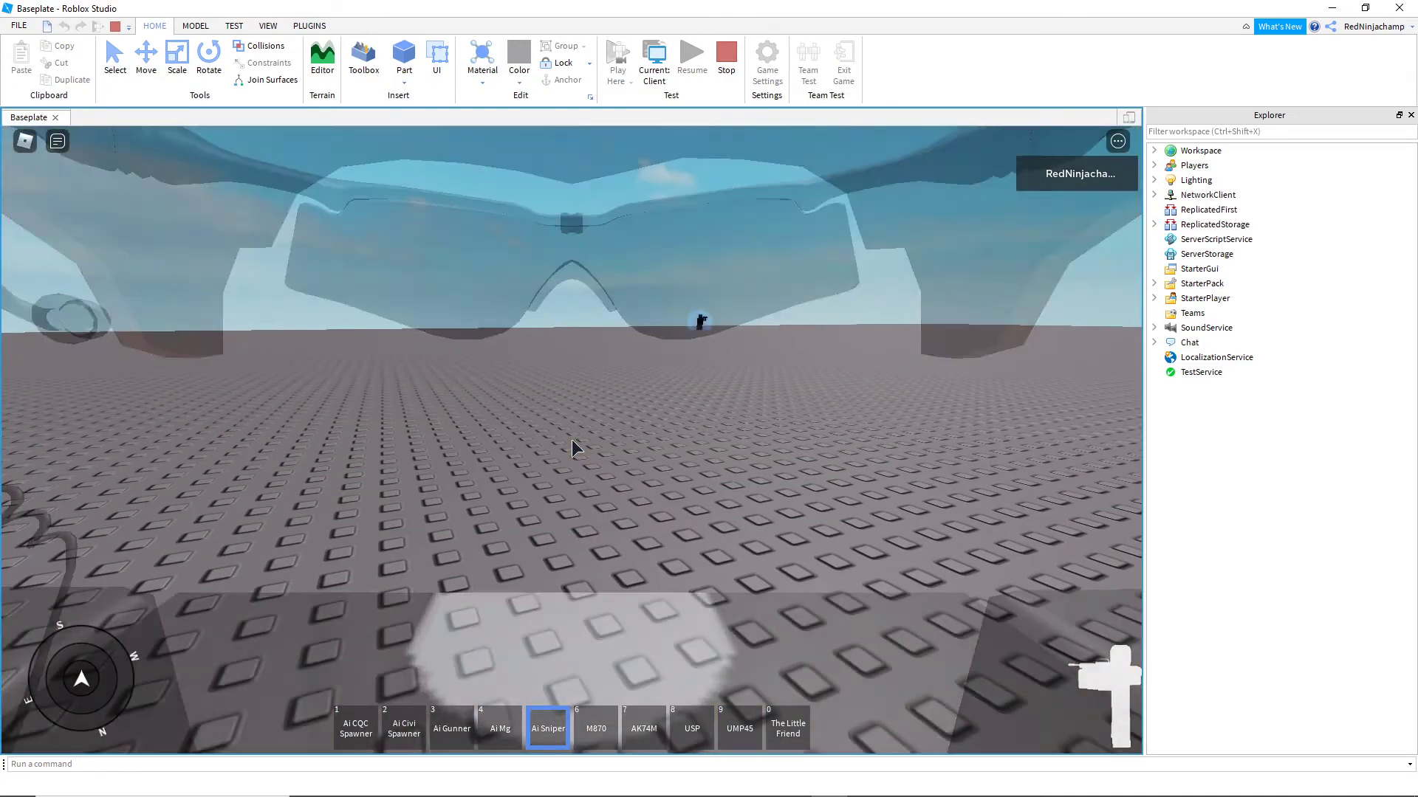
right_click(571, 440)
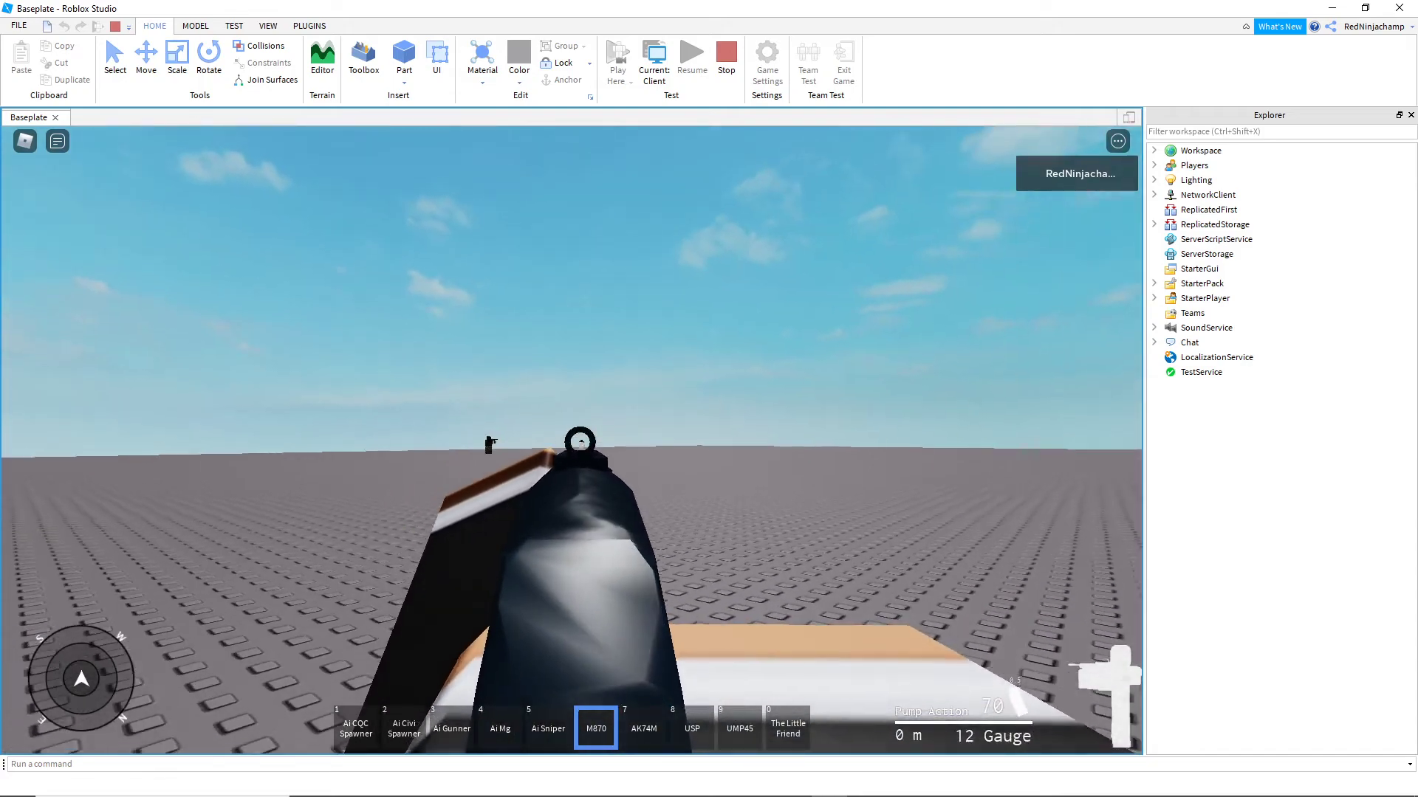
click(571, 440)
click(571, 440)
click(571, 440)
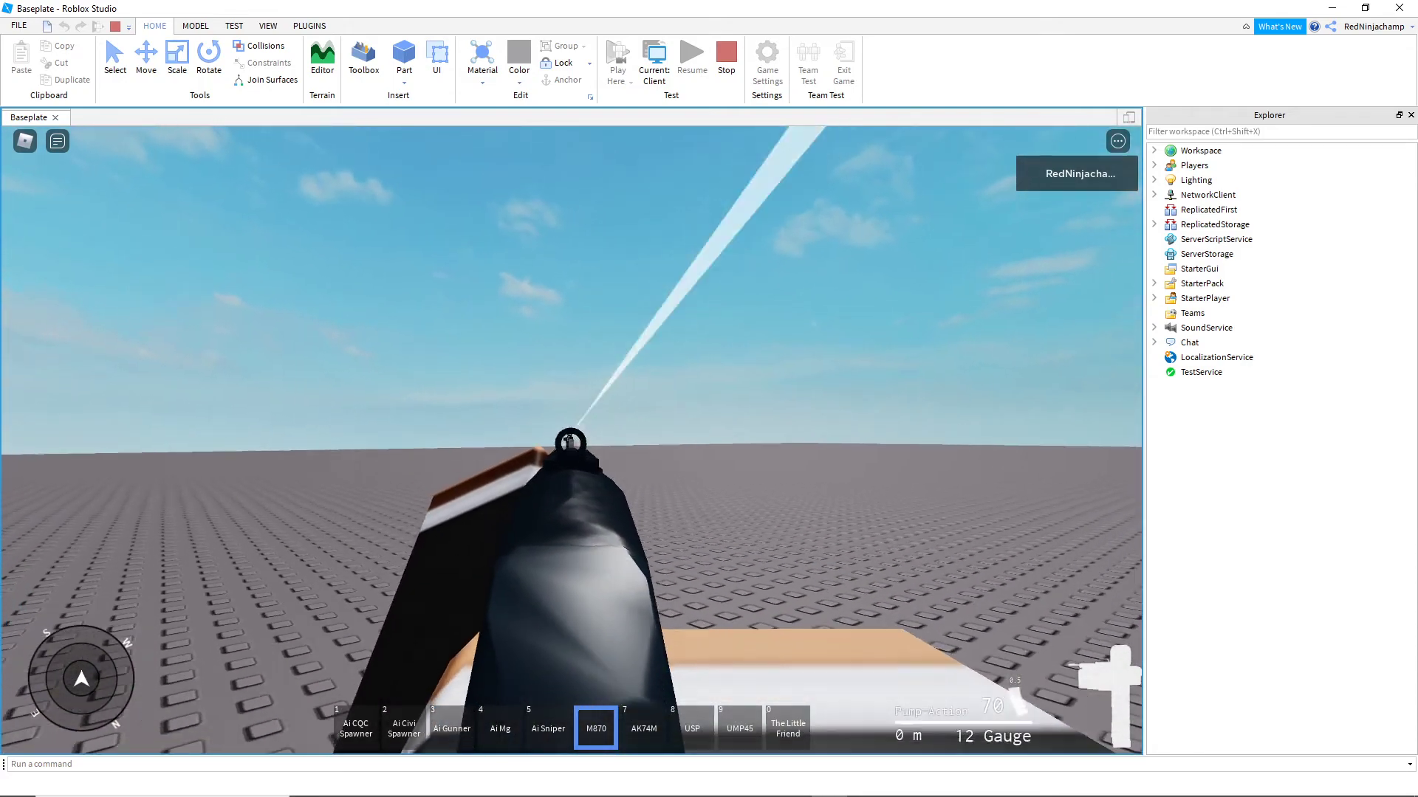
click(572, 440)
Fight the AI enemy with the AK74M, USP and UMP45 in turn, and put the last weapon away
key(7)
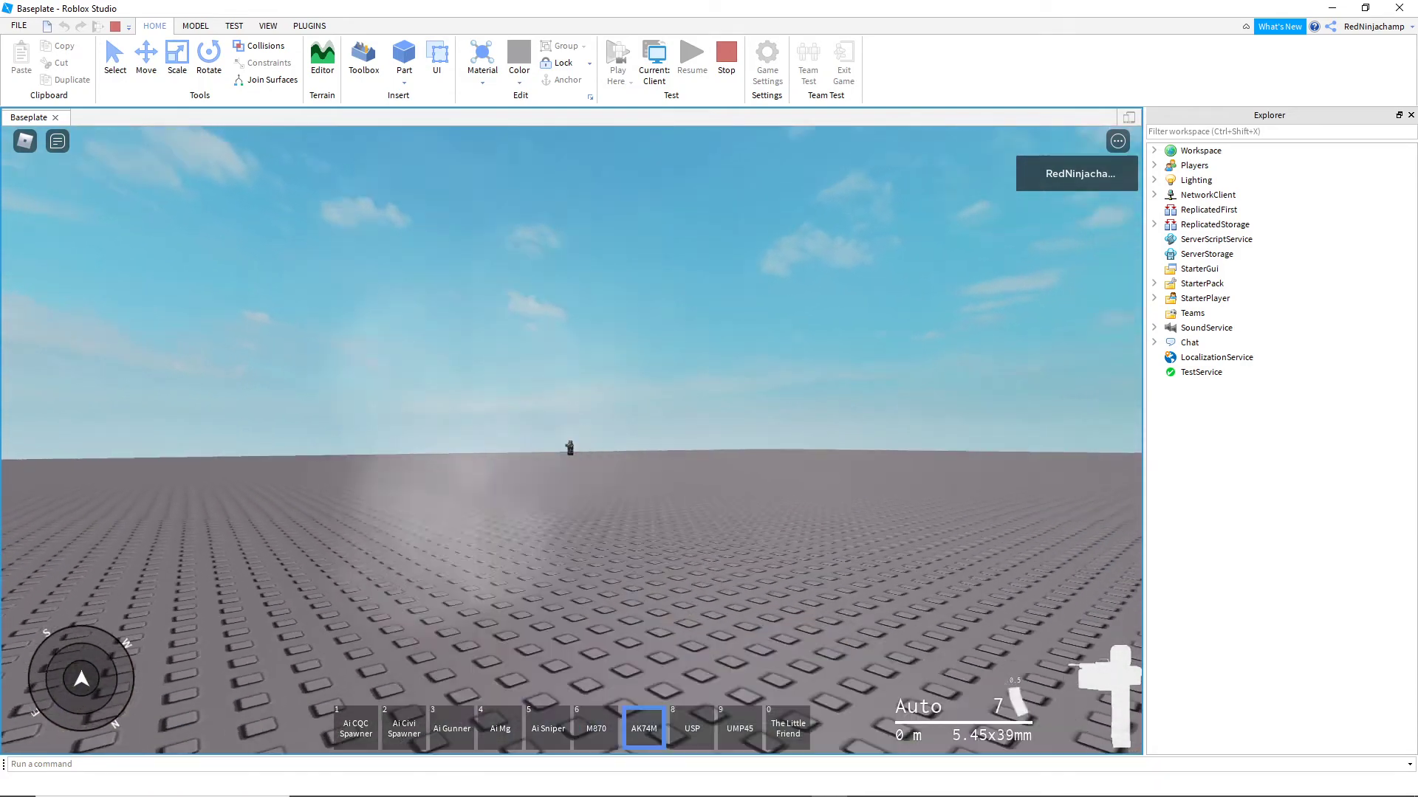
click(572, 440)
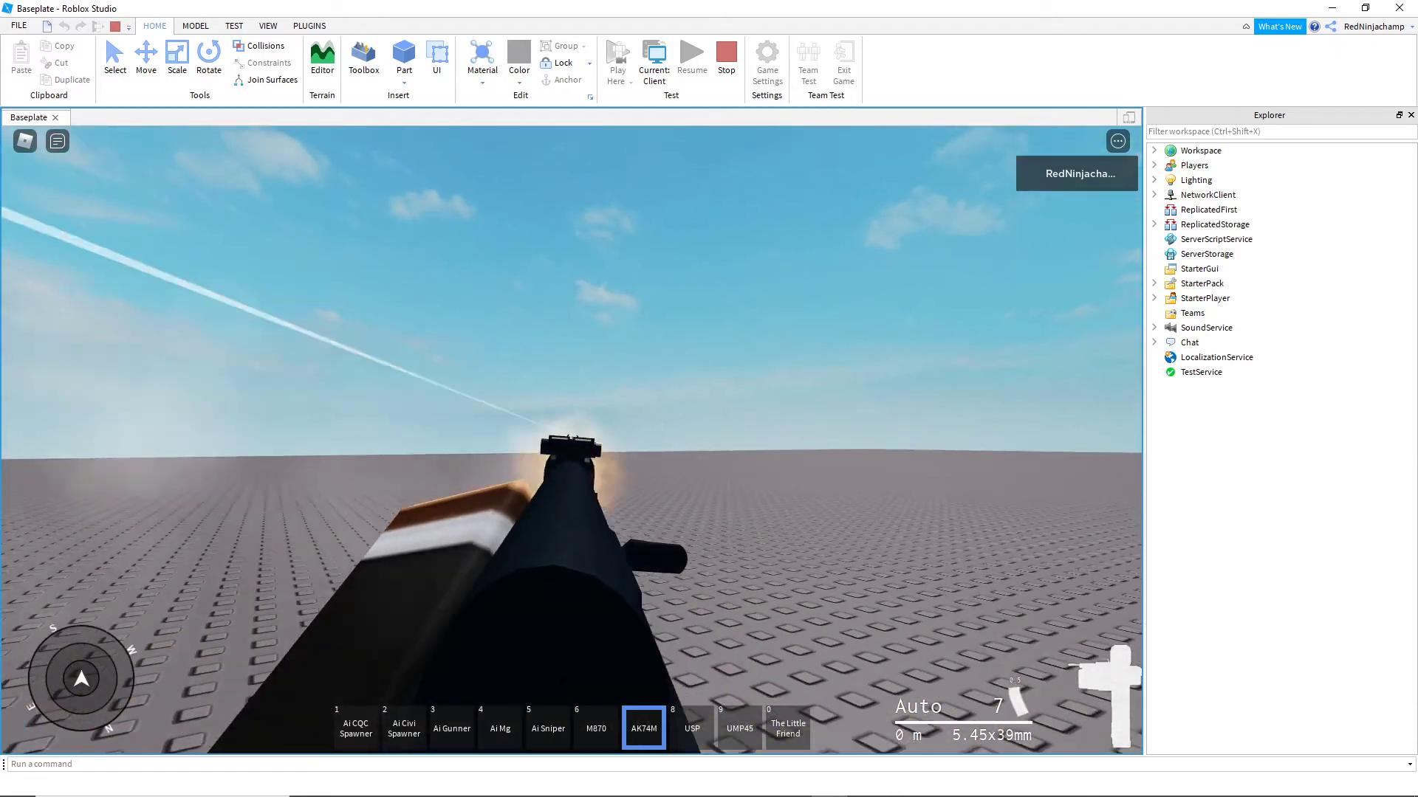
key(8)
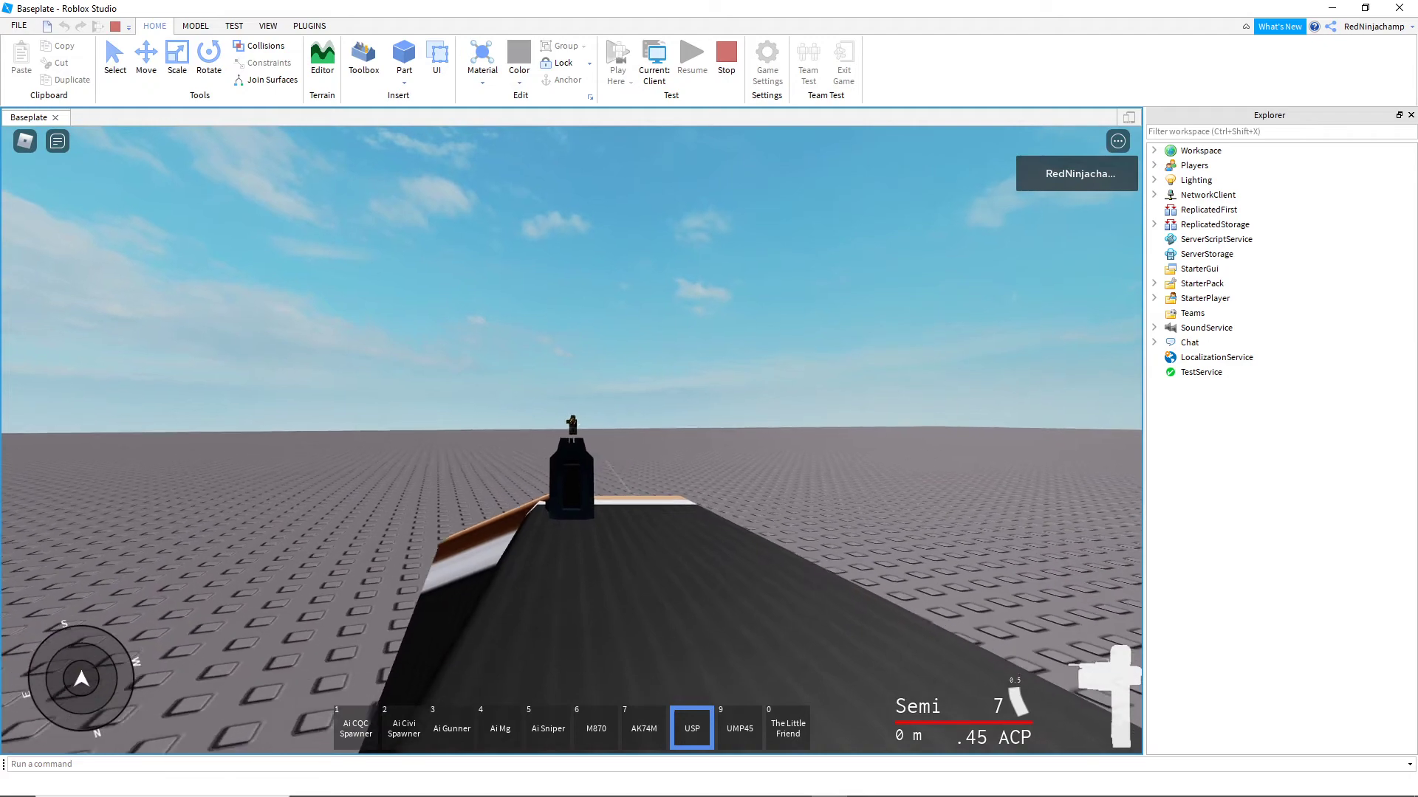
key(7)
key(8)
key(9)
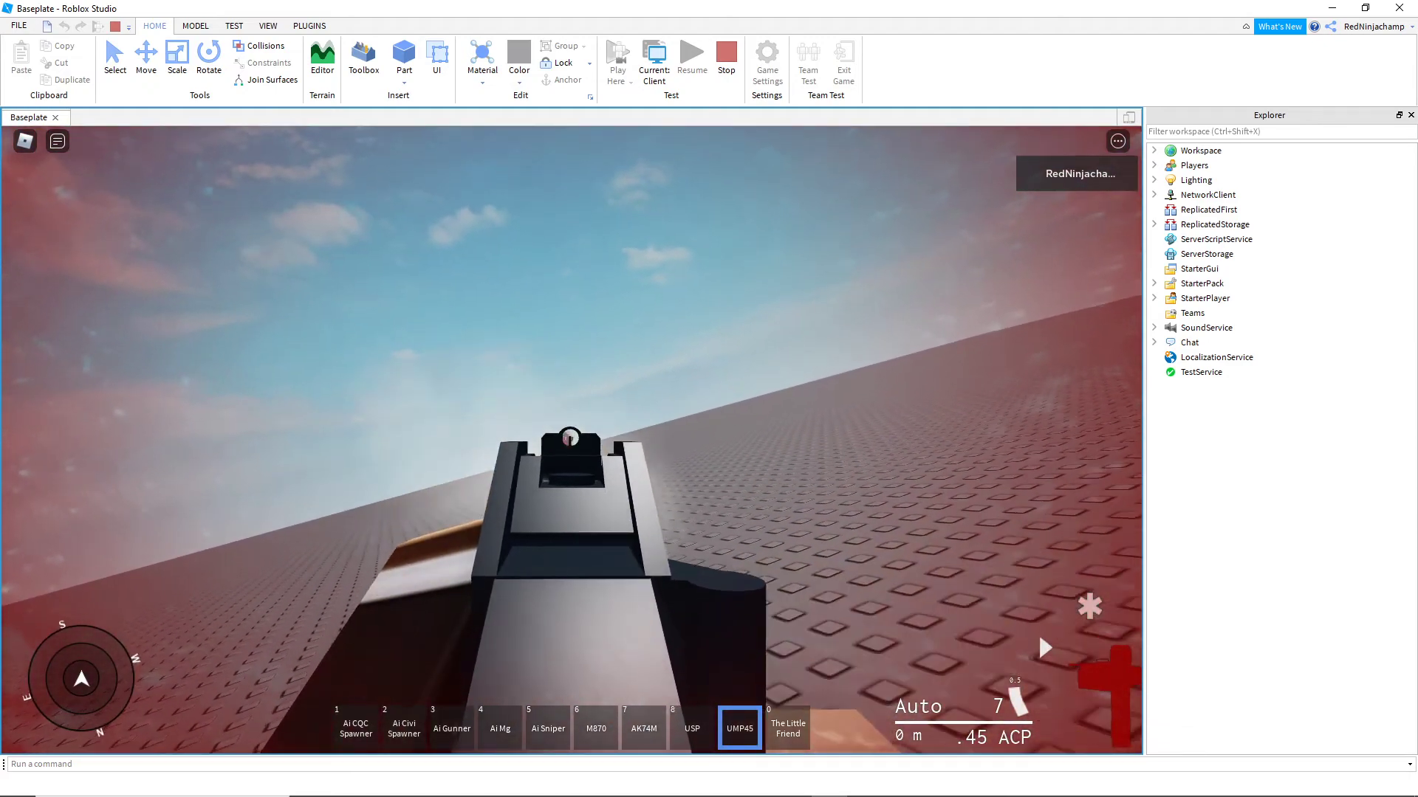
key(v)
key(9)
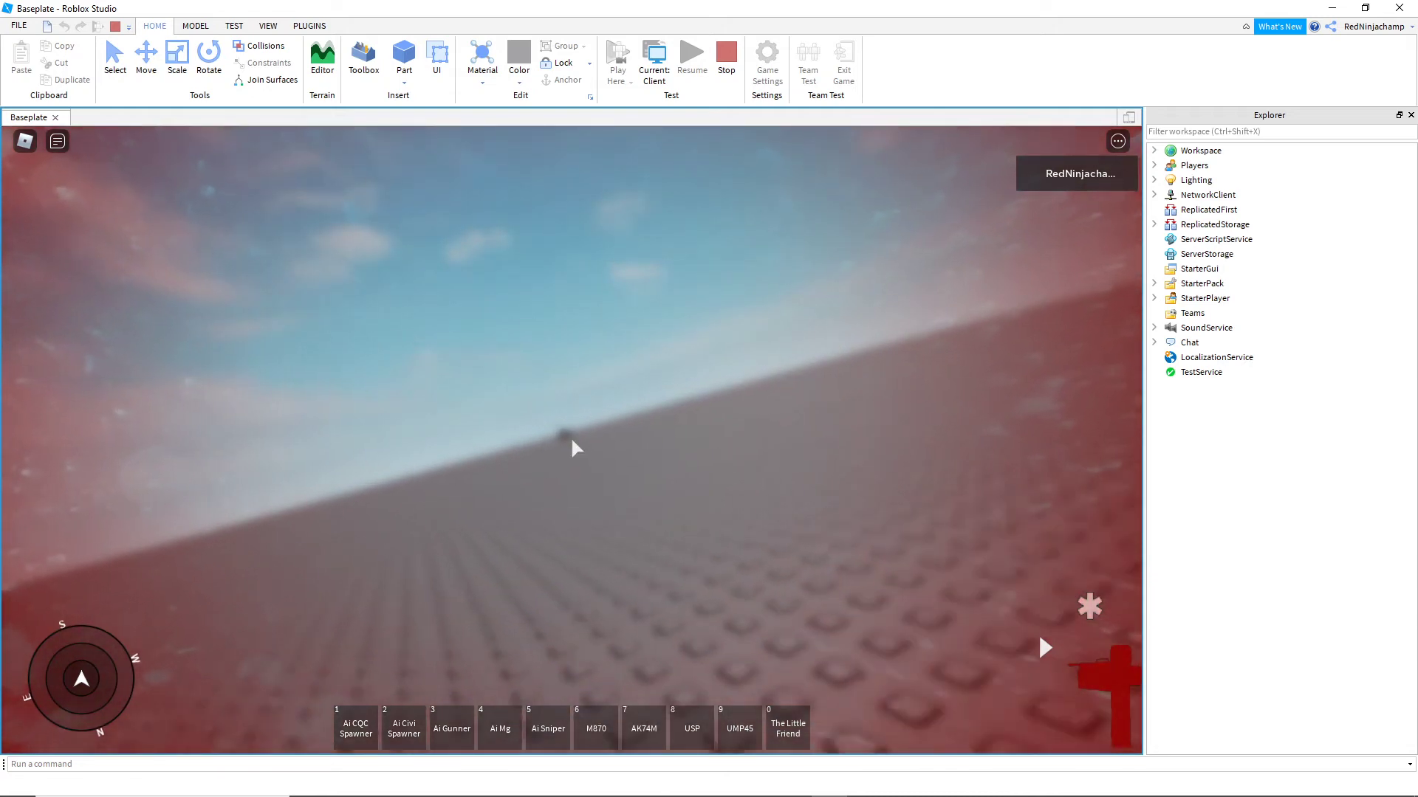
Open the character's Self treatment window from the Medic options and display the Medicines list
scroll(571, 443, down, 5)
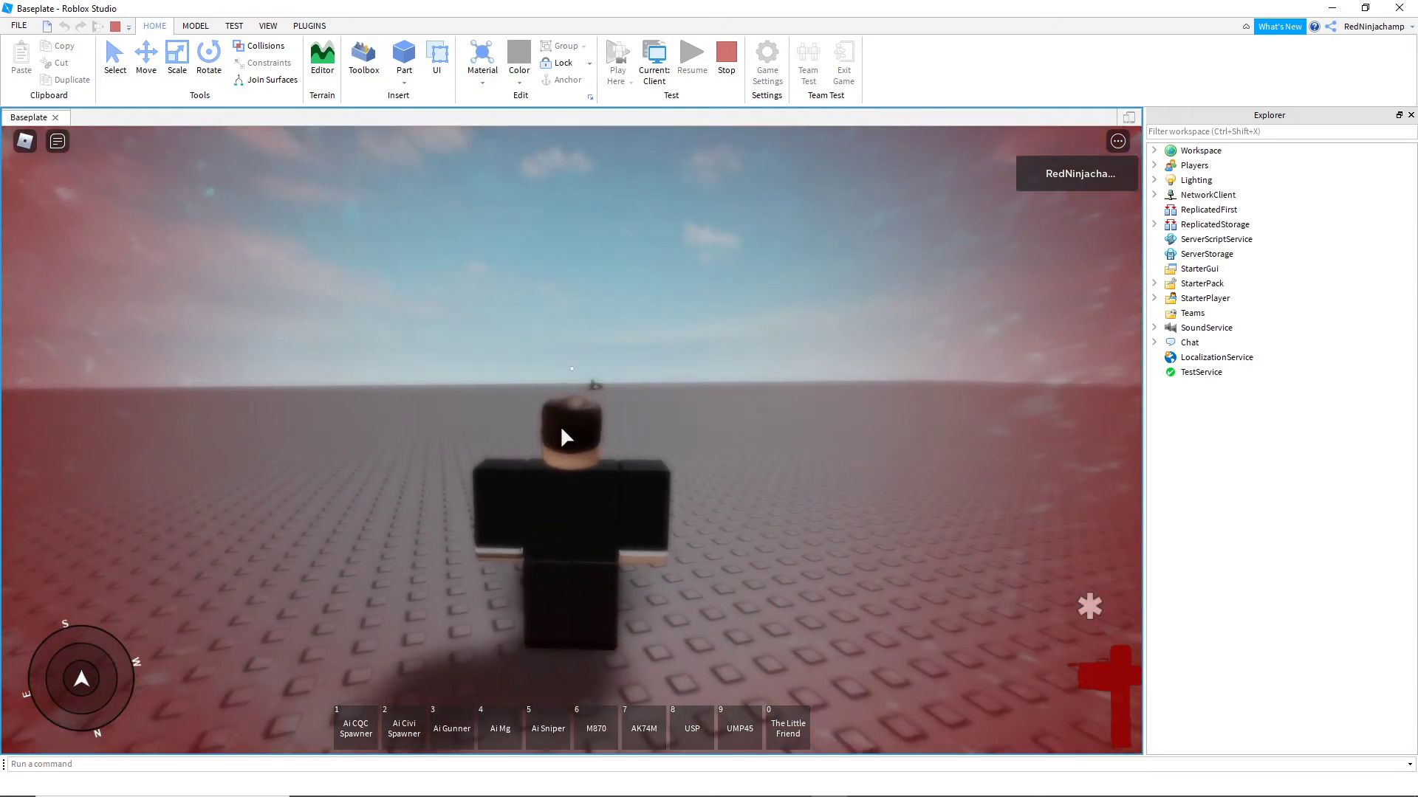
right_drag(560, 428, 660, 402)
key(m)
click(650, 410)
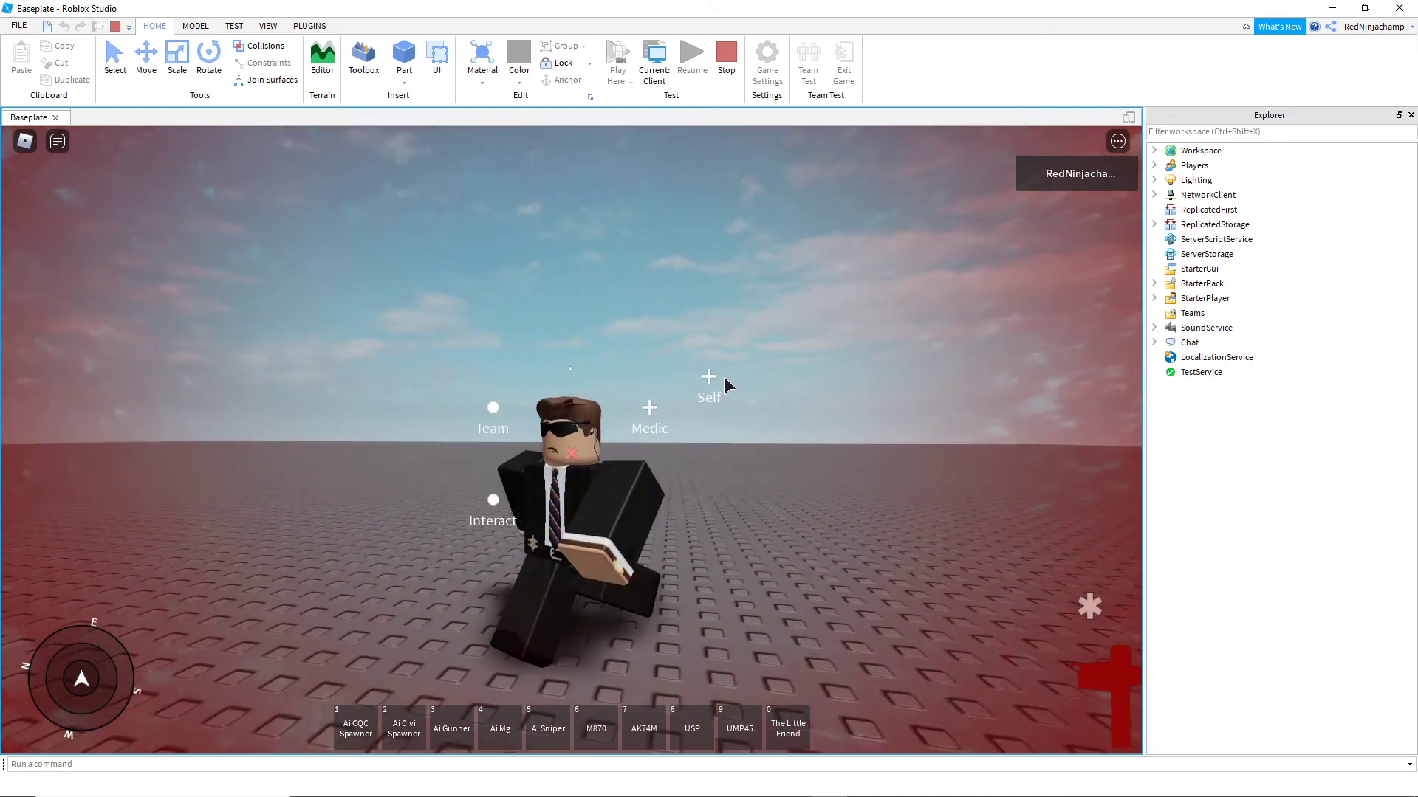
click(716, 379)
click(475, 363)
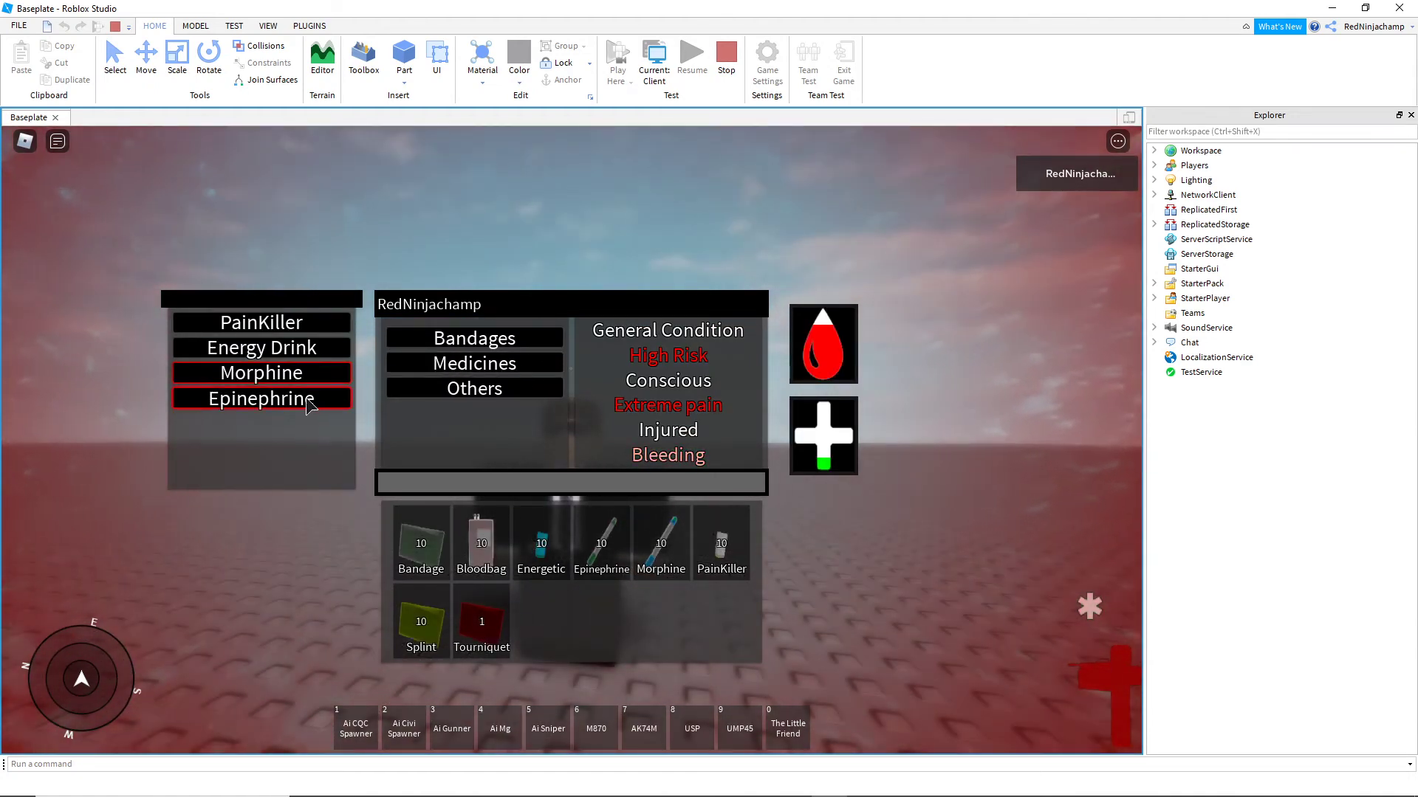
Treat the character with a painkiller, an energy drink, a bandage and a splint, try the tourniquet, and close the treatment window
click(279, 349)
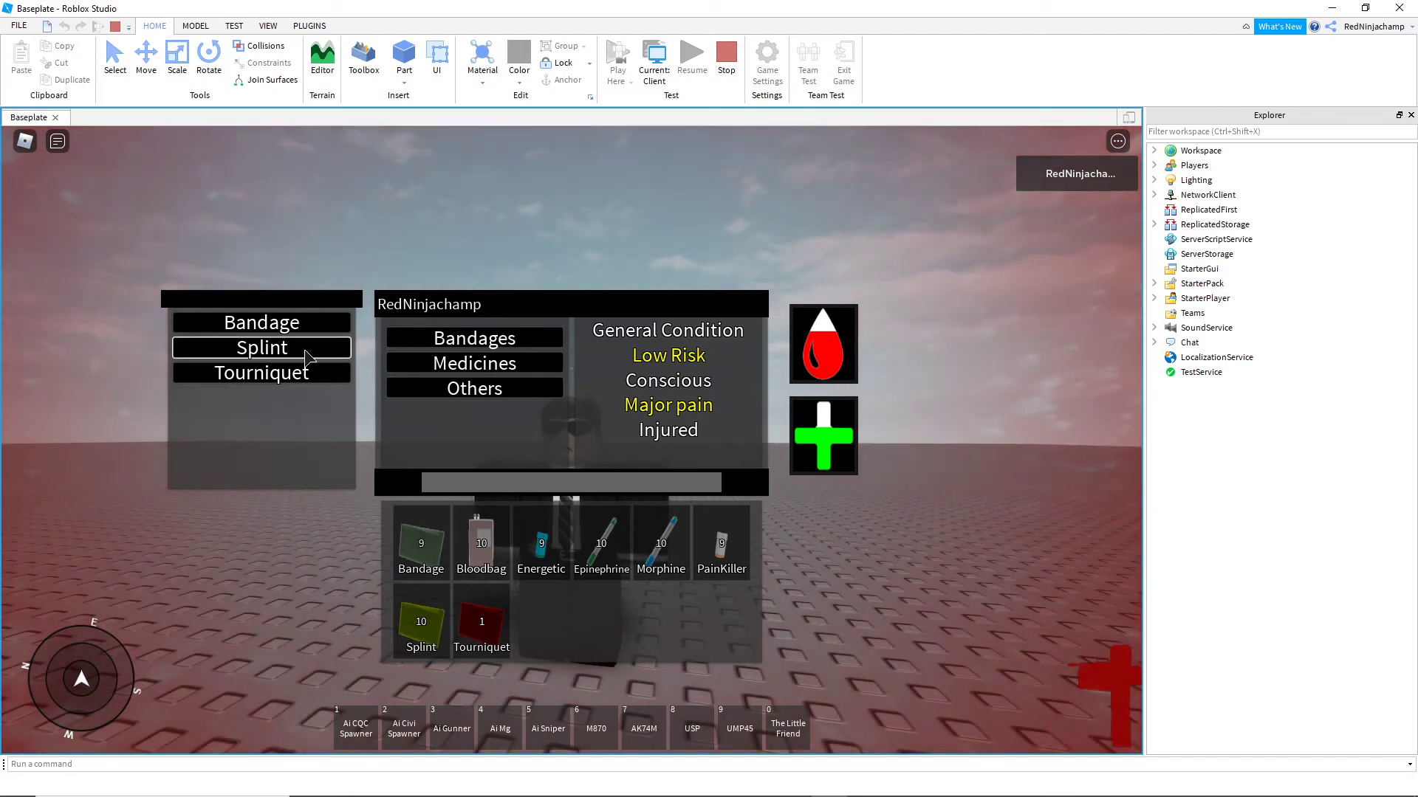
click(309, 355)
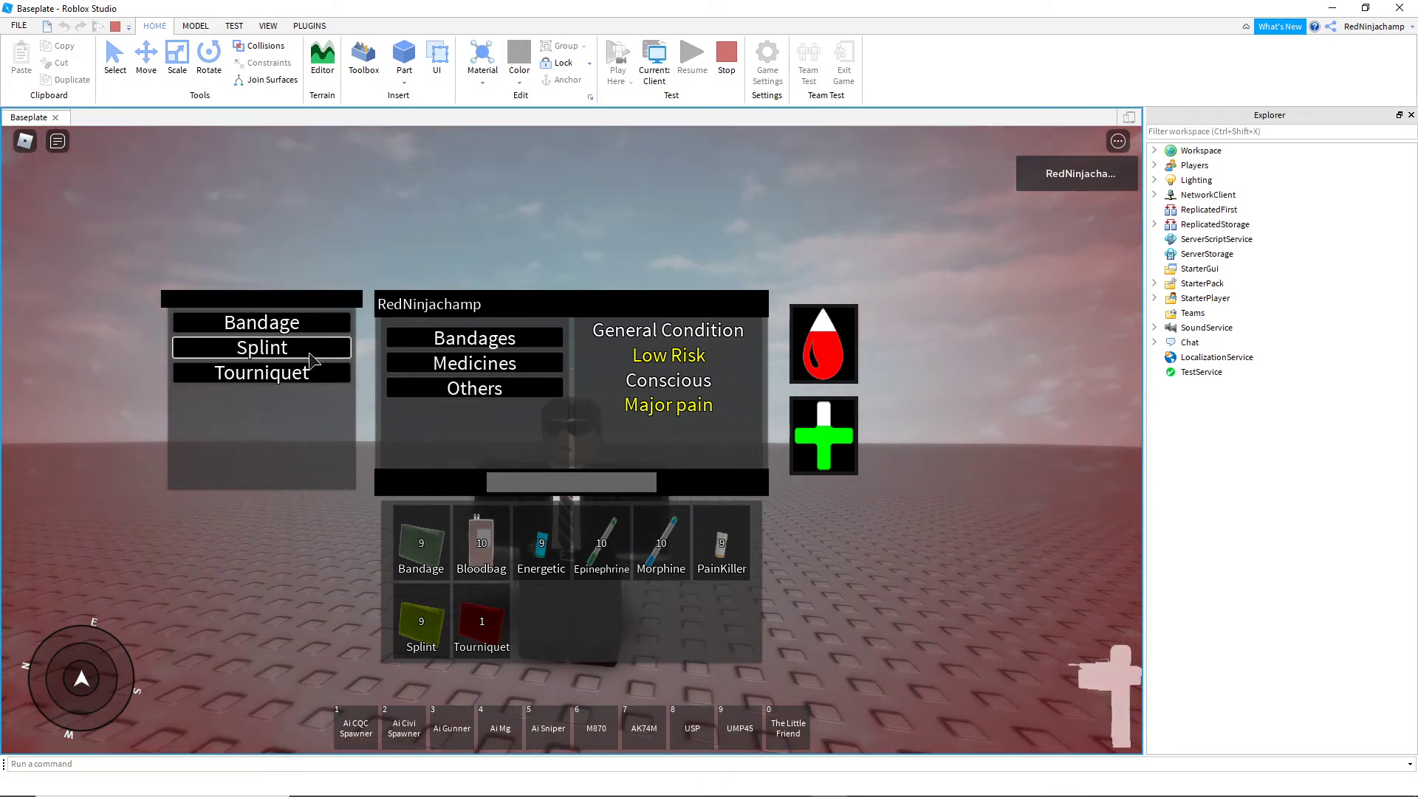
click(307, 374)
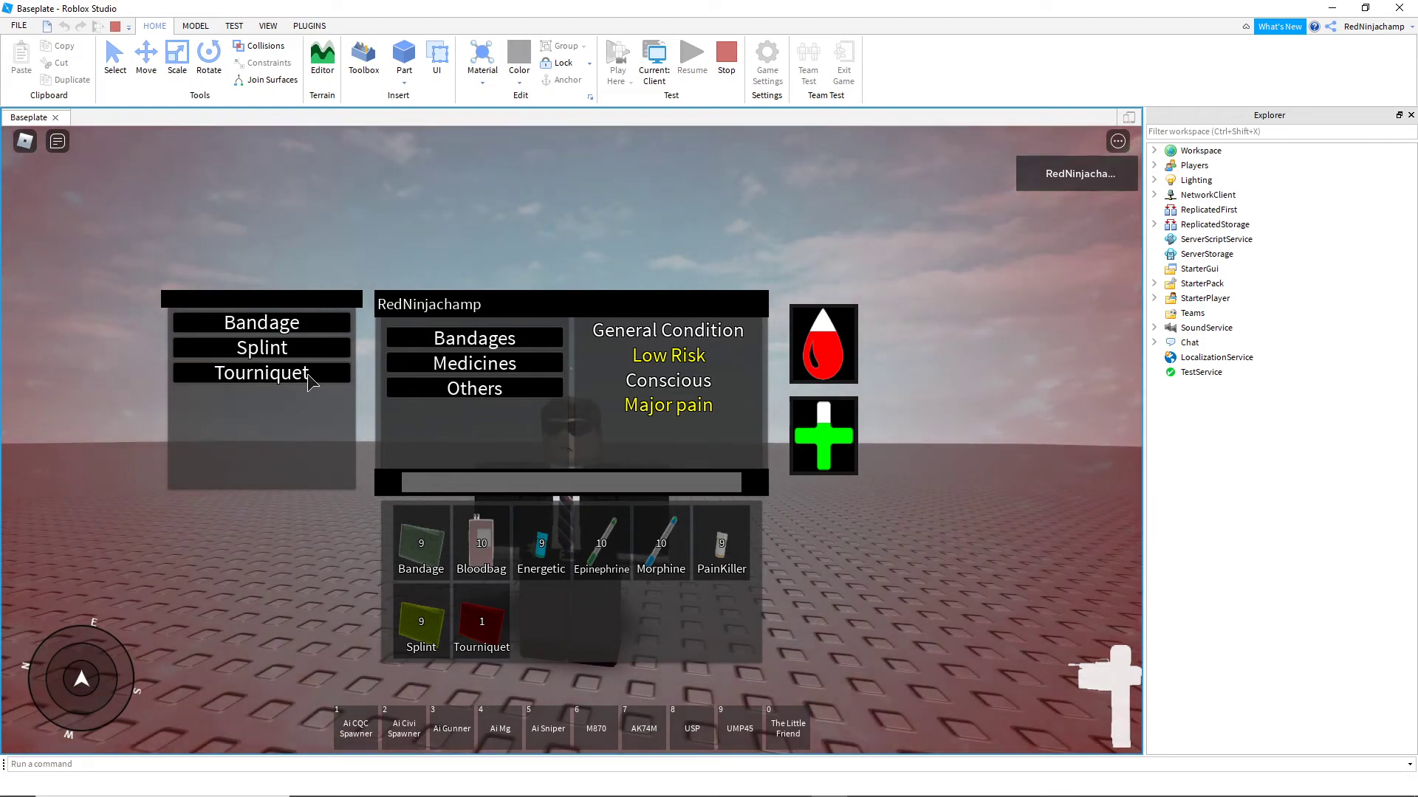
click(309, 356)
click(305, 334)
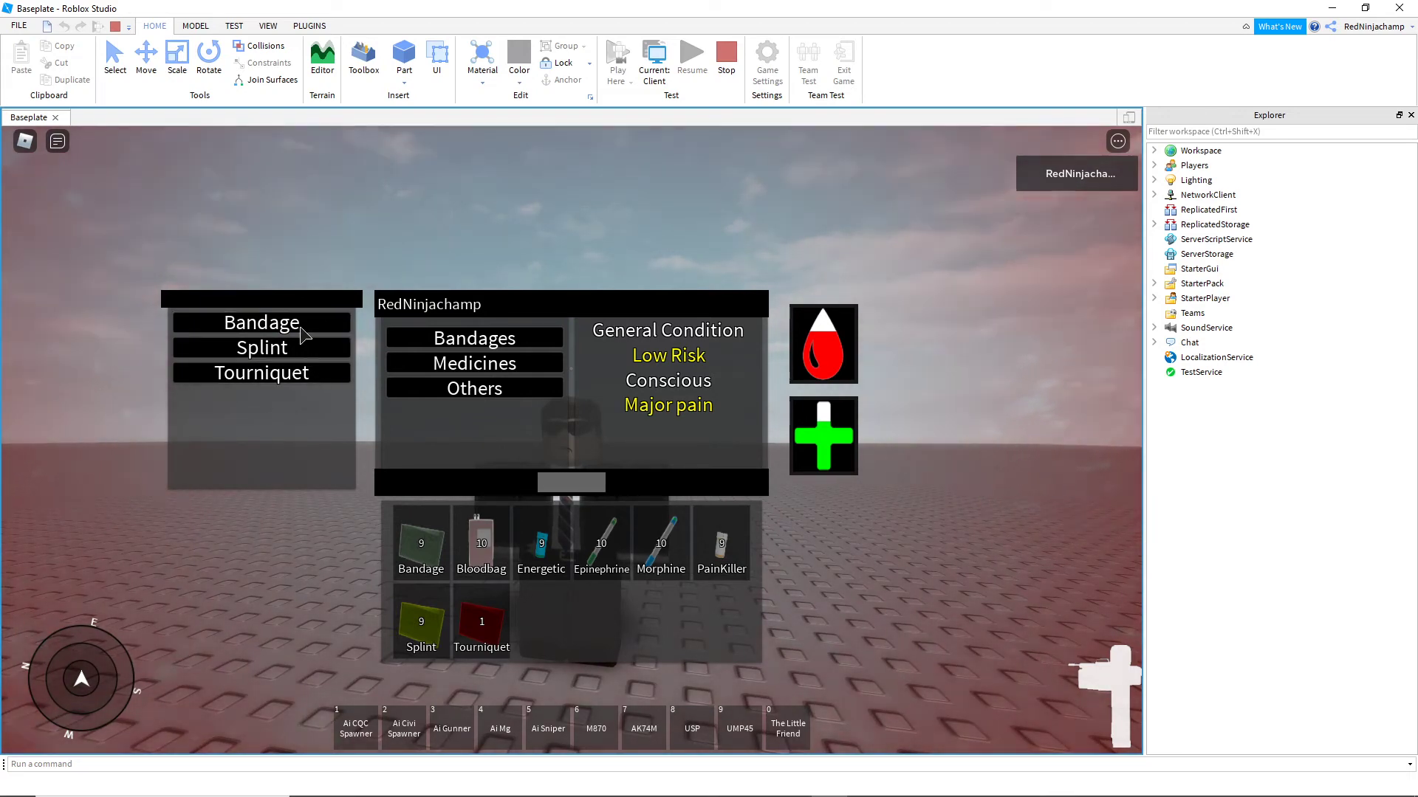
click(487, 393)
key(m)
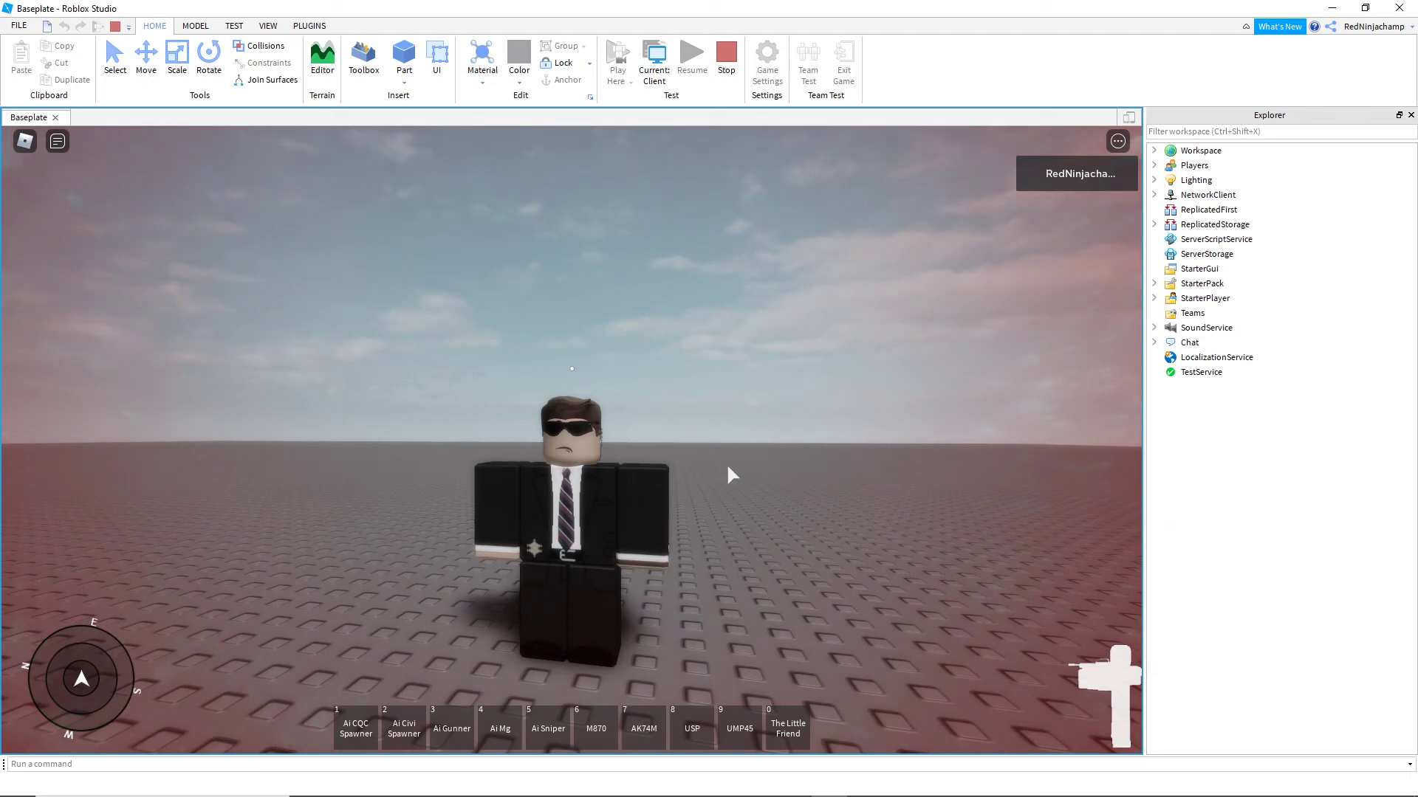
Move the knife from the backpack into hotbar slot 0, replacing The Little Friend, and equip it
key(grave)
drag(555, 505, 589, 531)
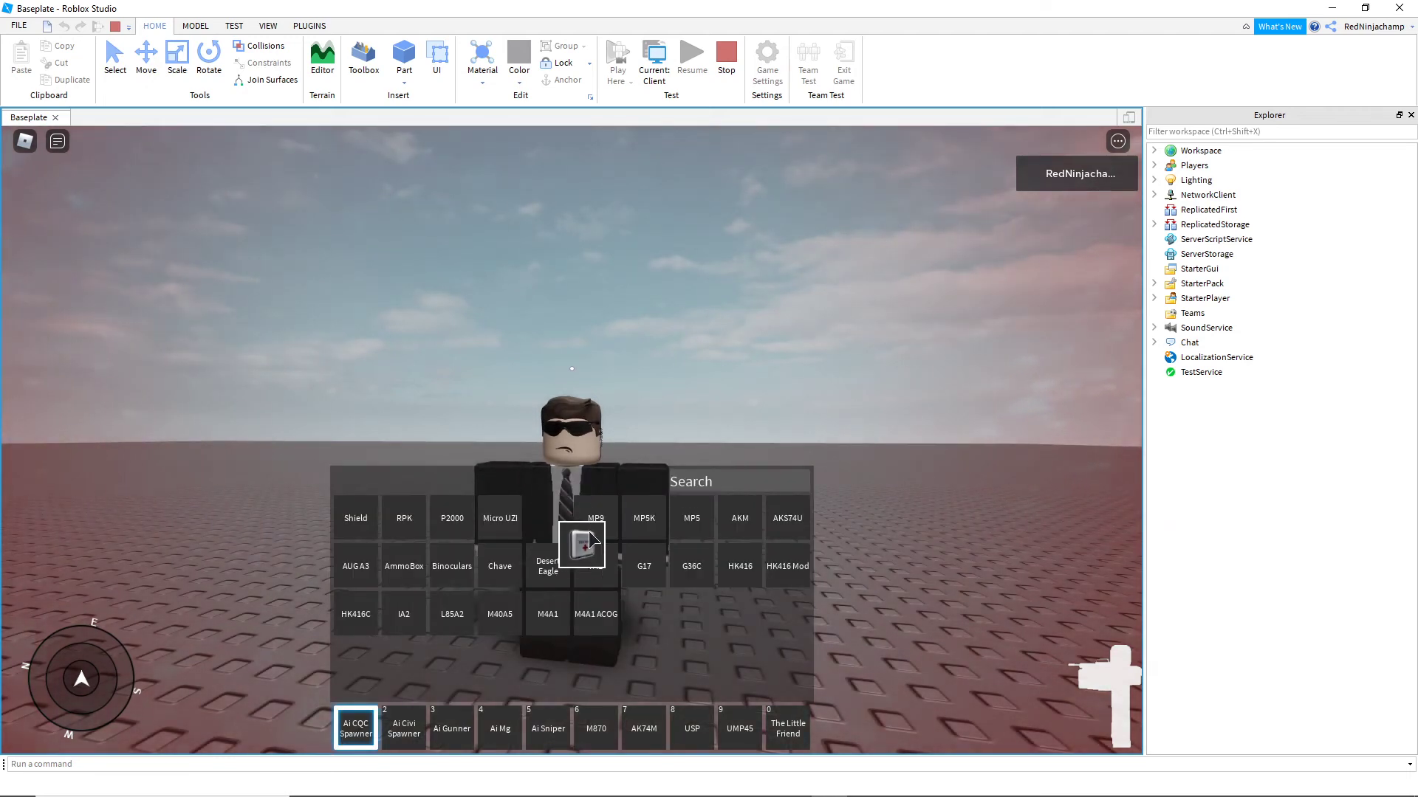
drag(809, 727, 807, 731)
key(grave)
right_drag(822, 542, 822, 576)
key(0)
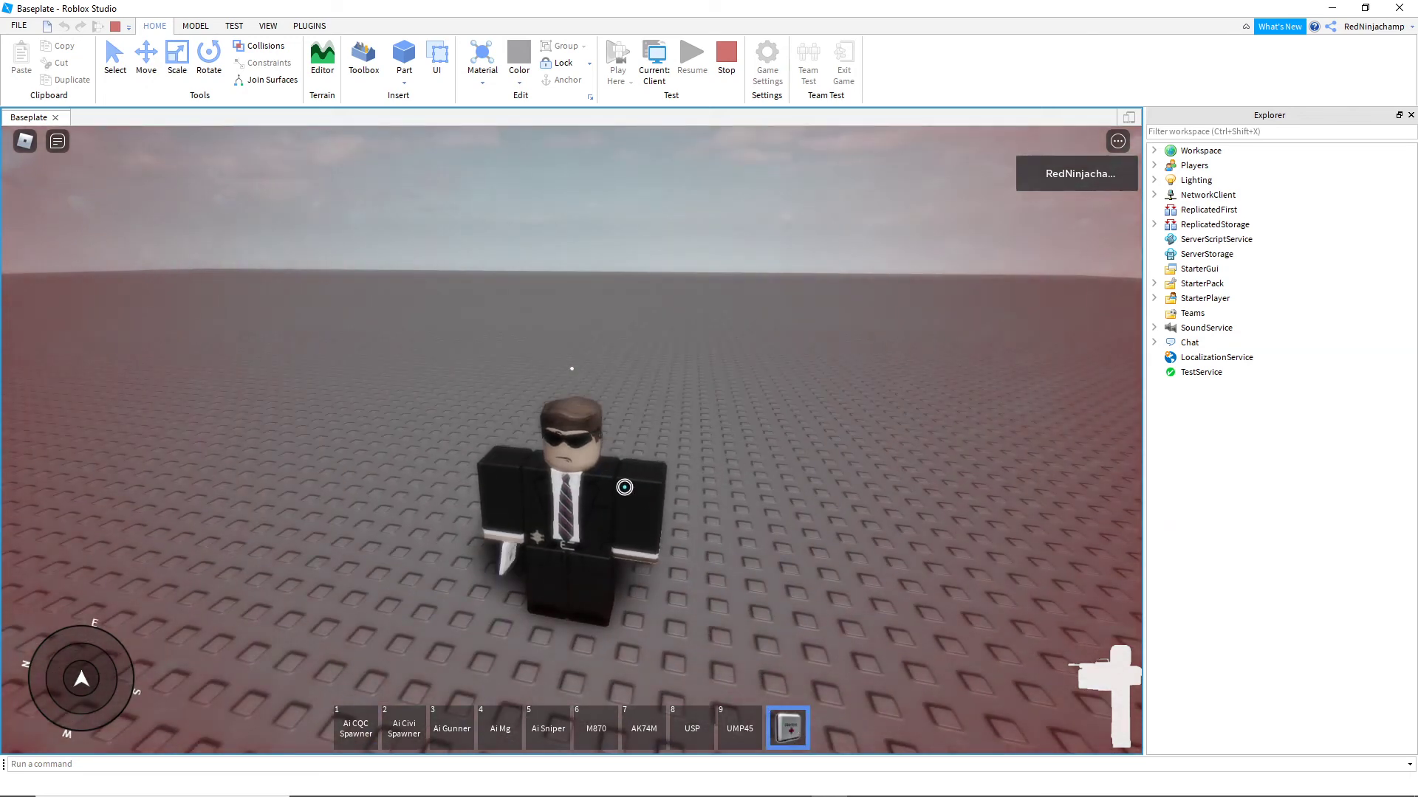
Run the character around the baseplate with the knife, try an attack with it, and put it away
right_drag(602, 486, 603, 487)
key(shift+w)
click(603, 486)
key(a)
key(d)
key(d)
key(w)
right_drag(736, 499, 736, 499)
key(d)
right_drag(773, 400, 772, 401)
key(s)
key(0)
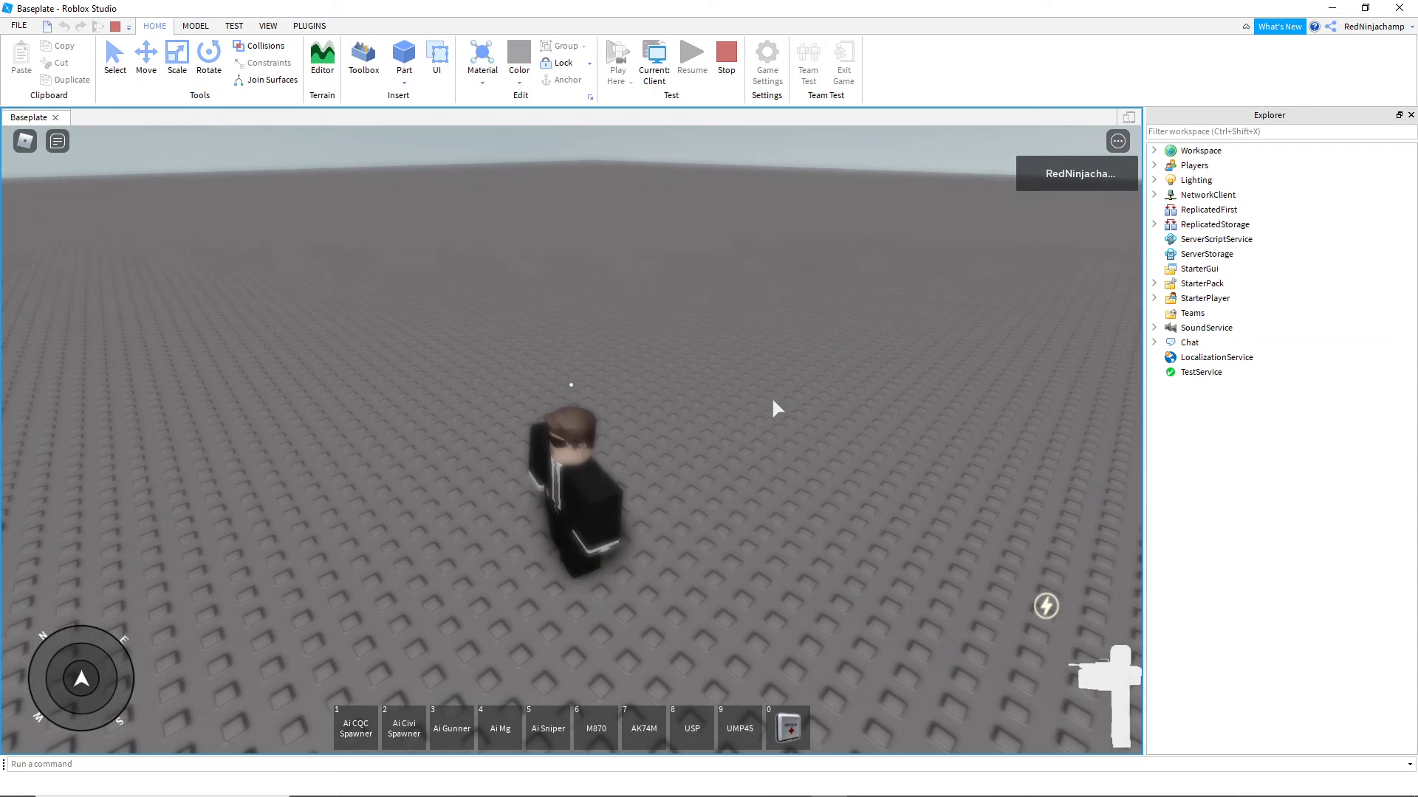
Equip the AK74M again in the running play test
key(3)
key(3)
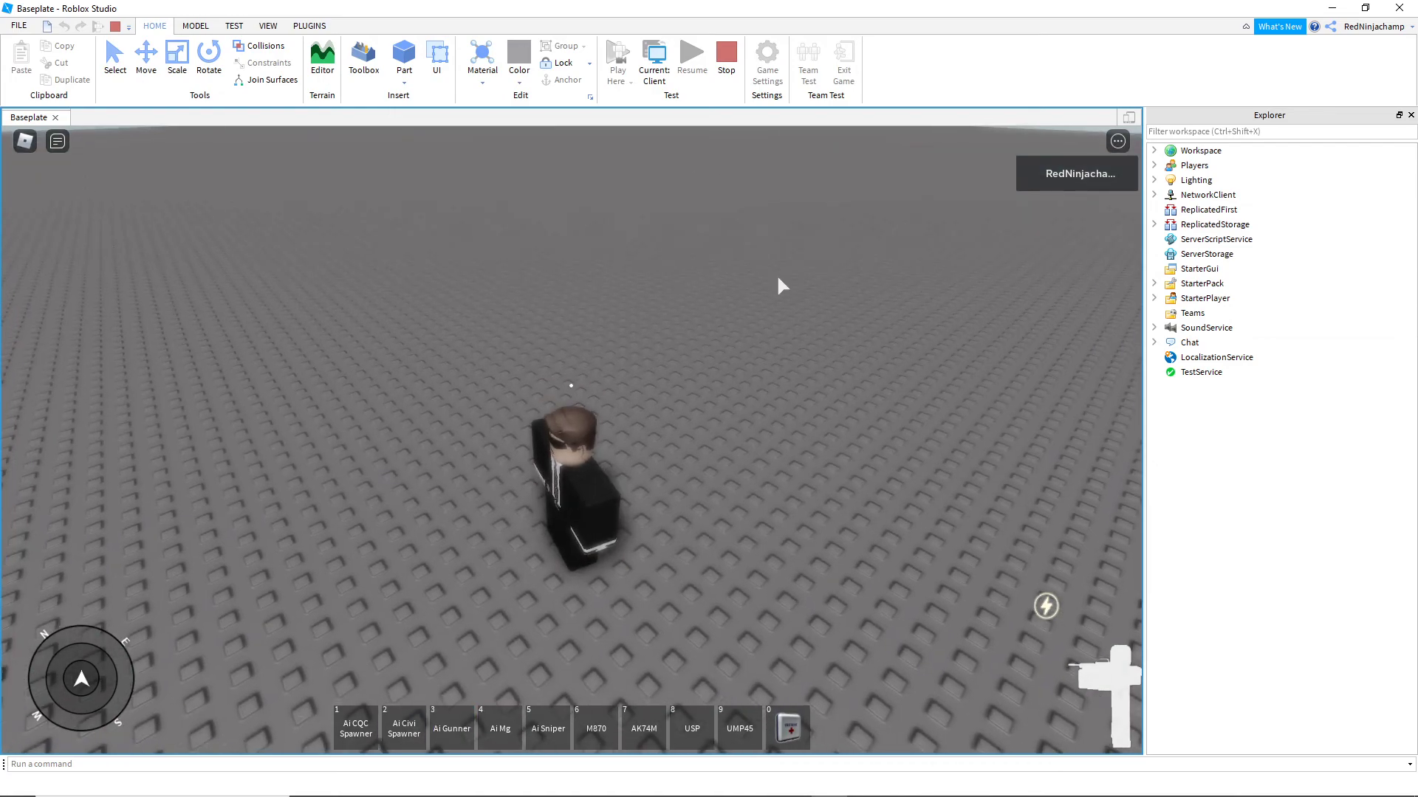
key(7)
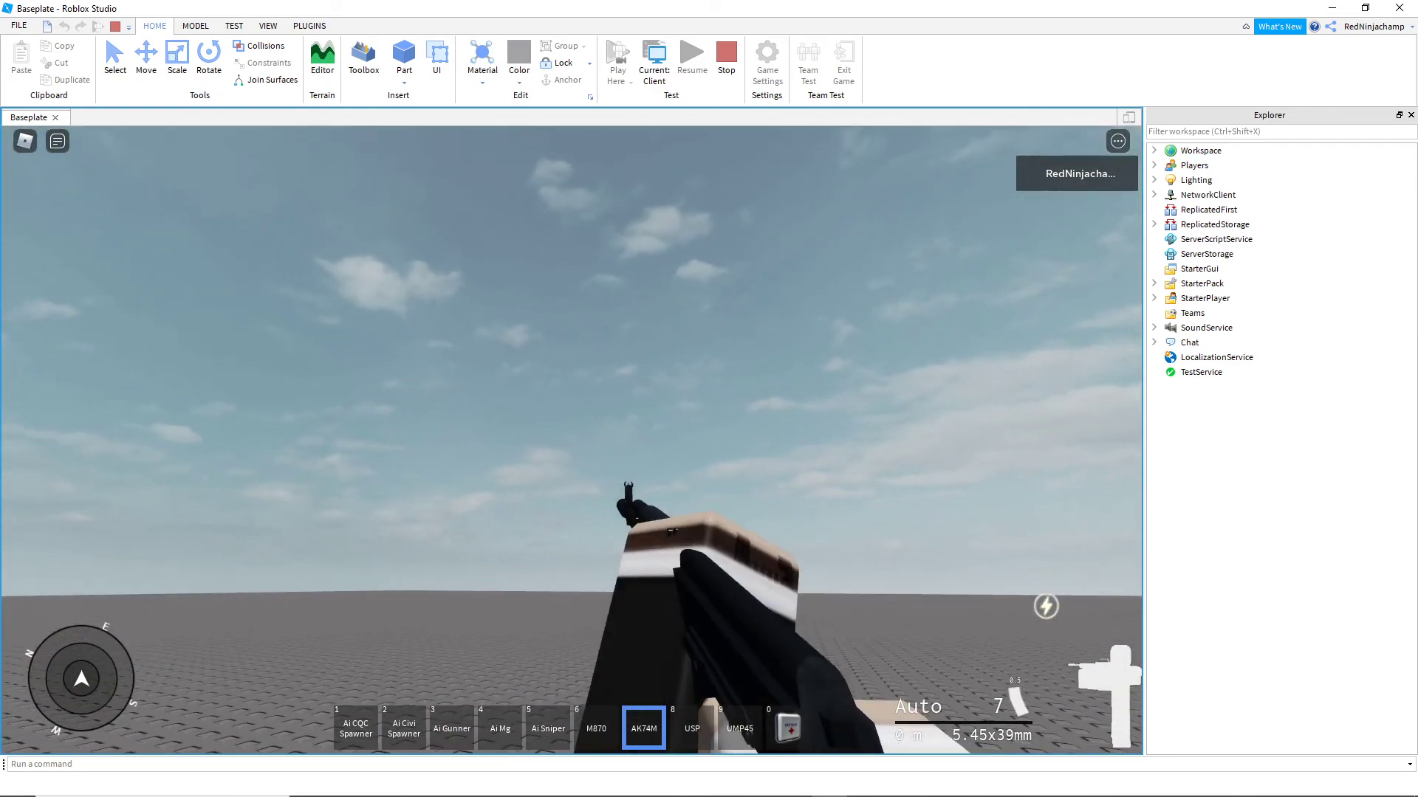